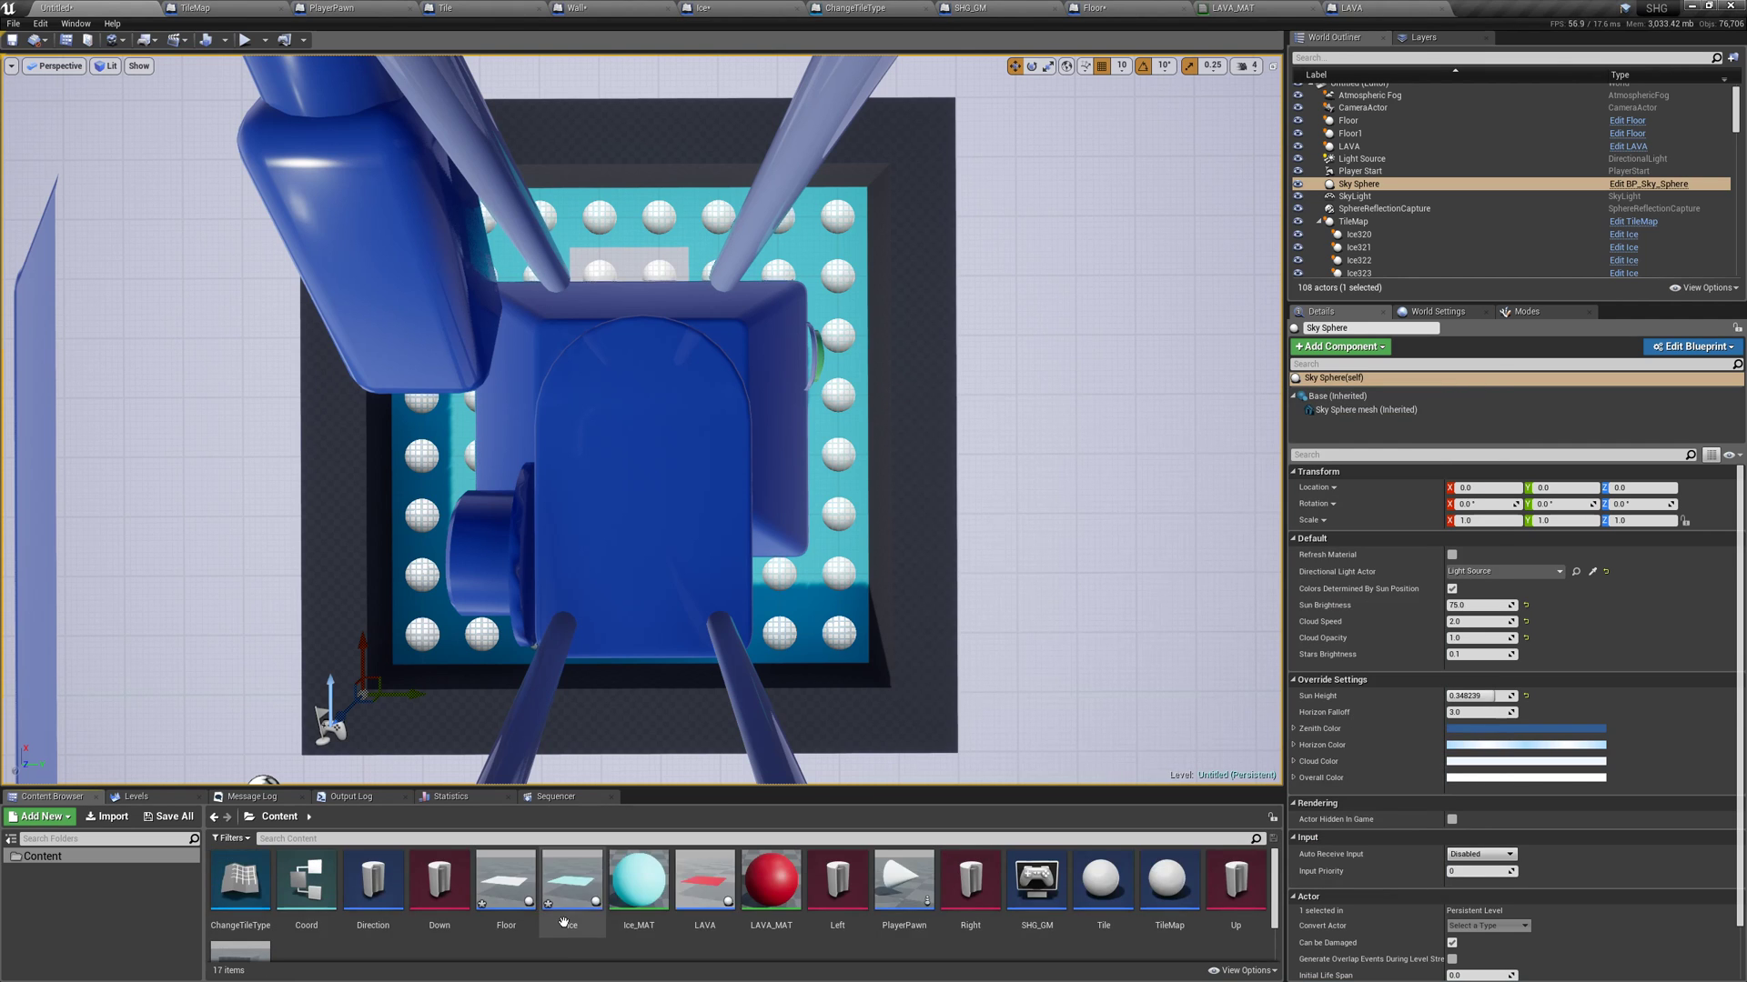
Step: Open the TileMap Blueprint and nudge the Player Spawn Tile node down and left
double_click(1170, 873)
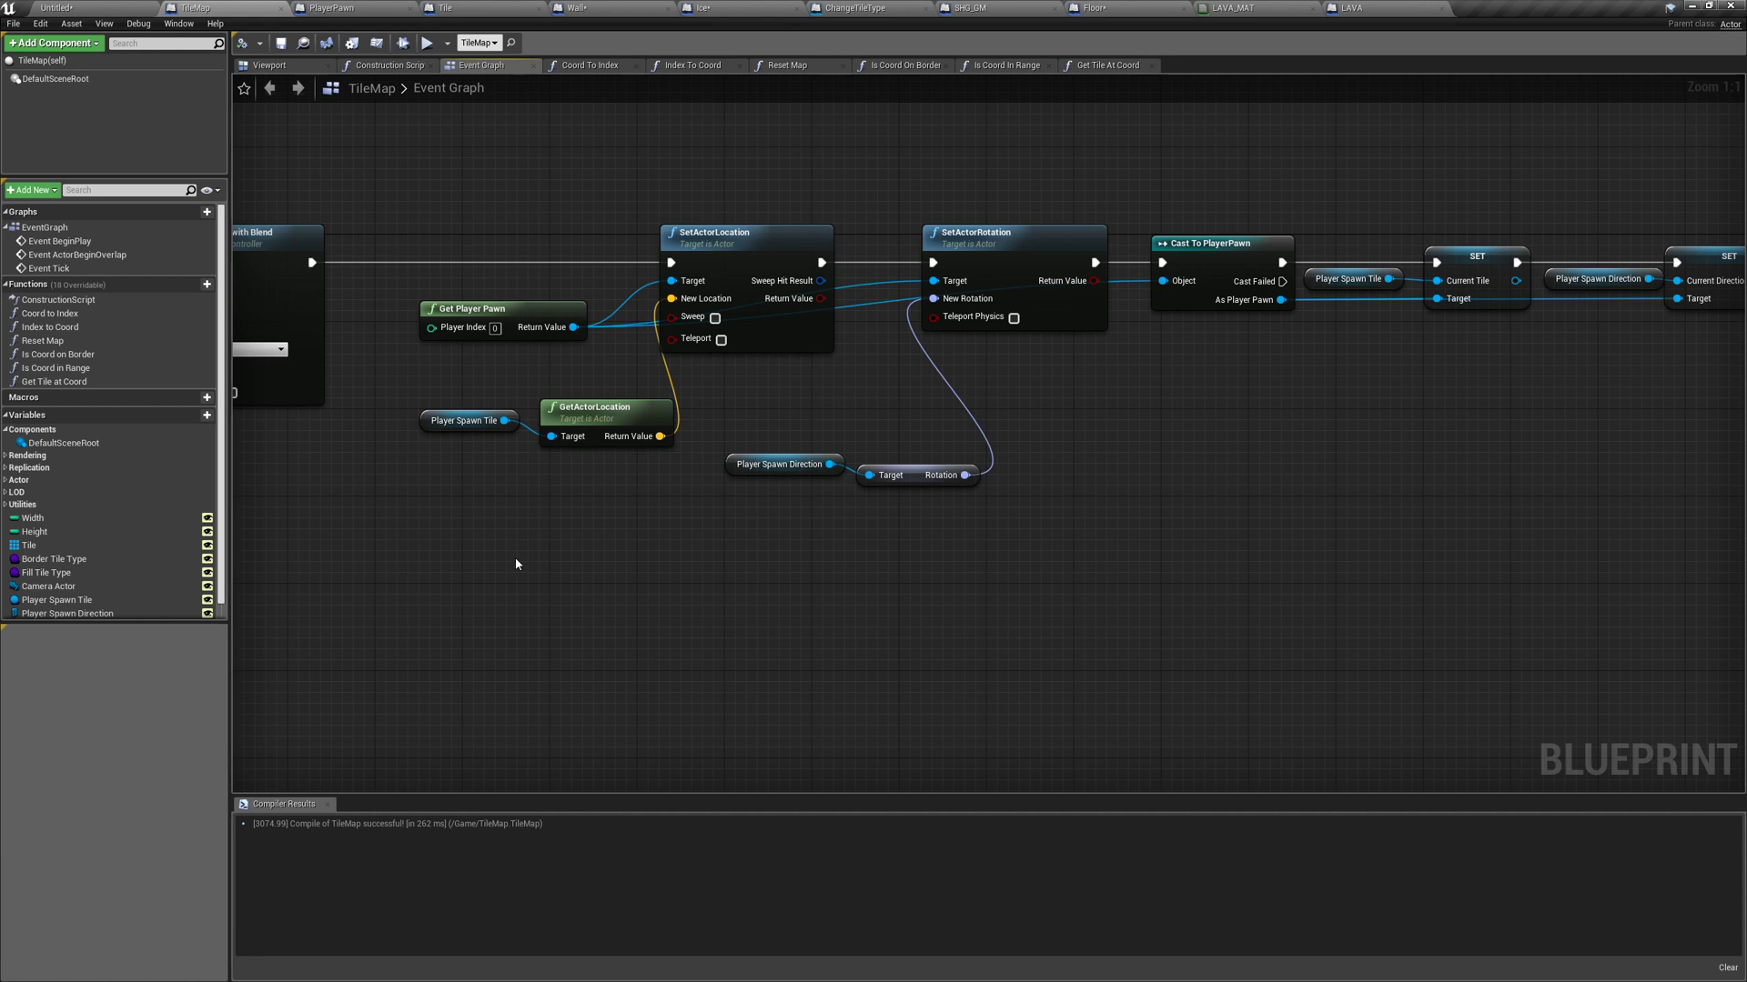
scroll(515, 561, up, 1)
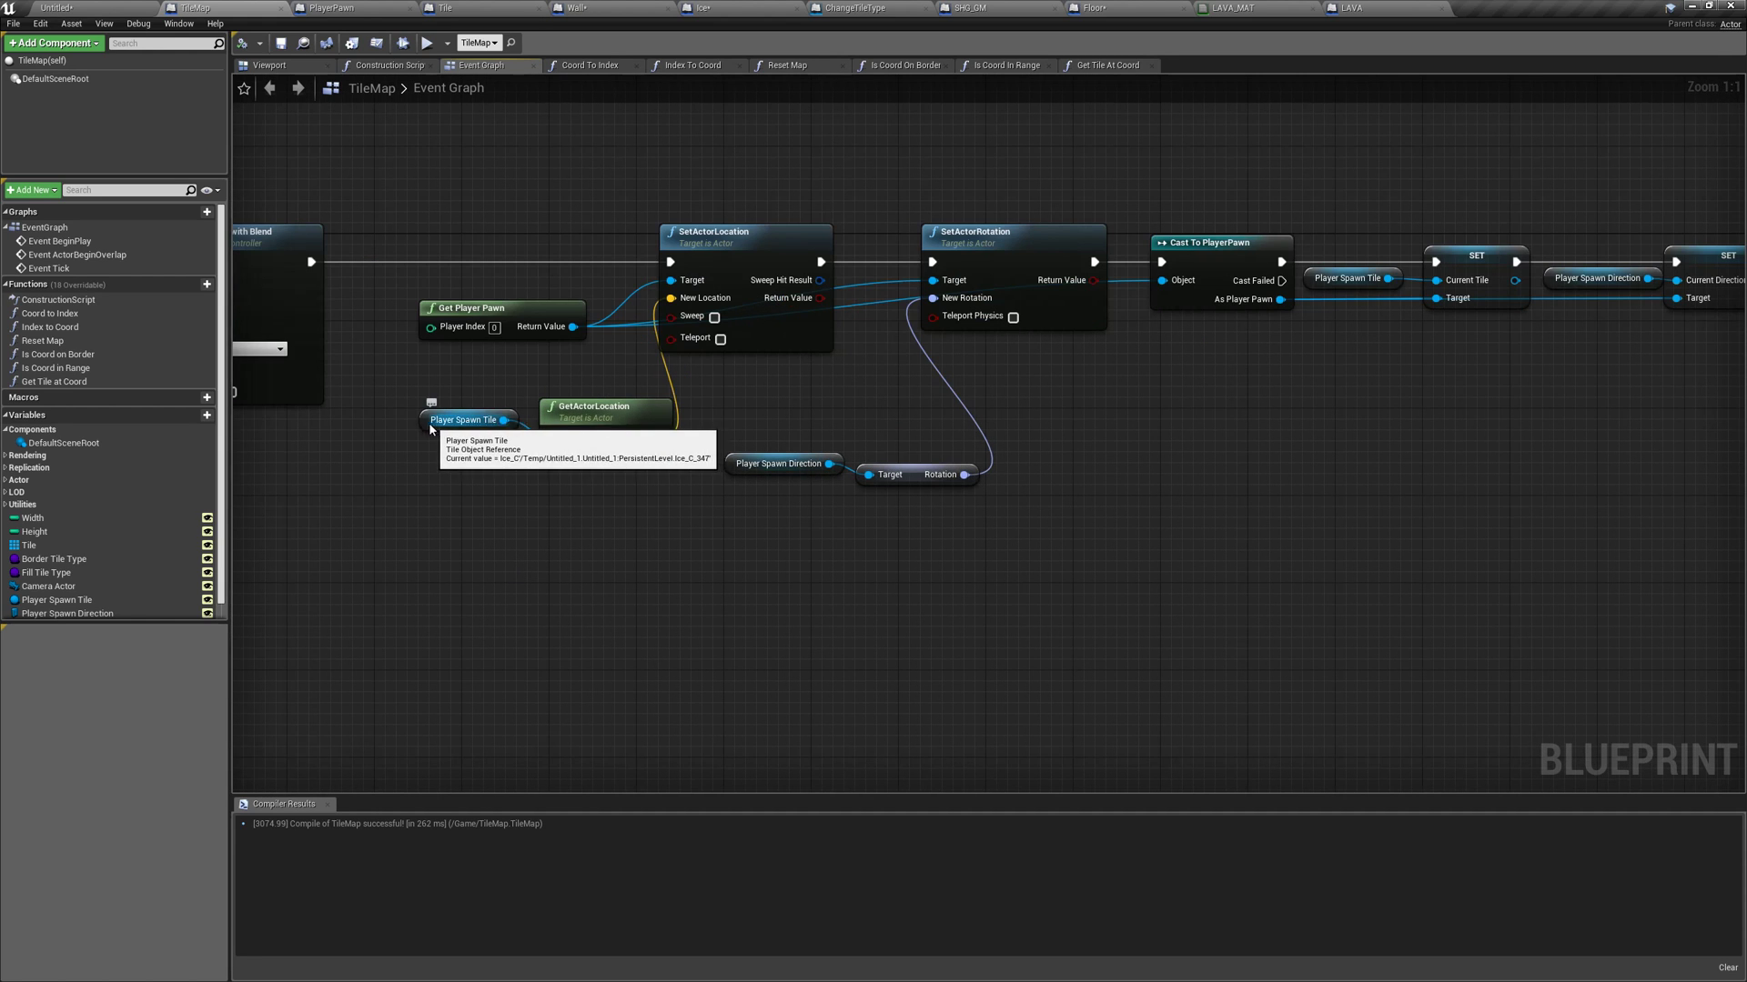
drag(432, 430, 431, 440)
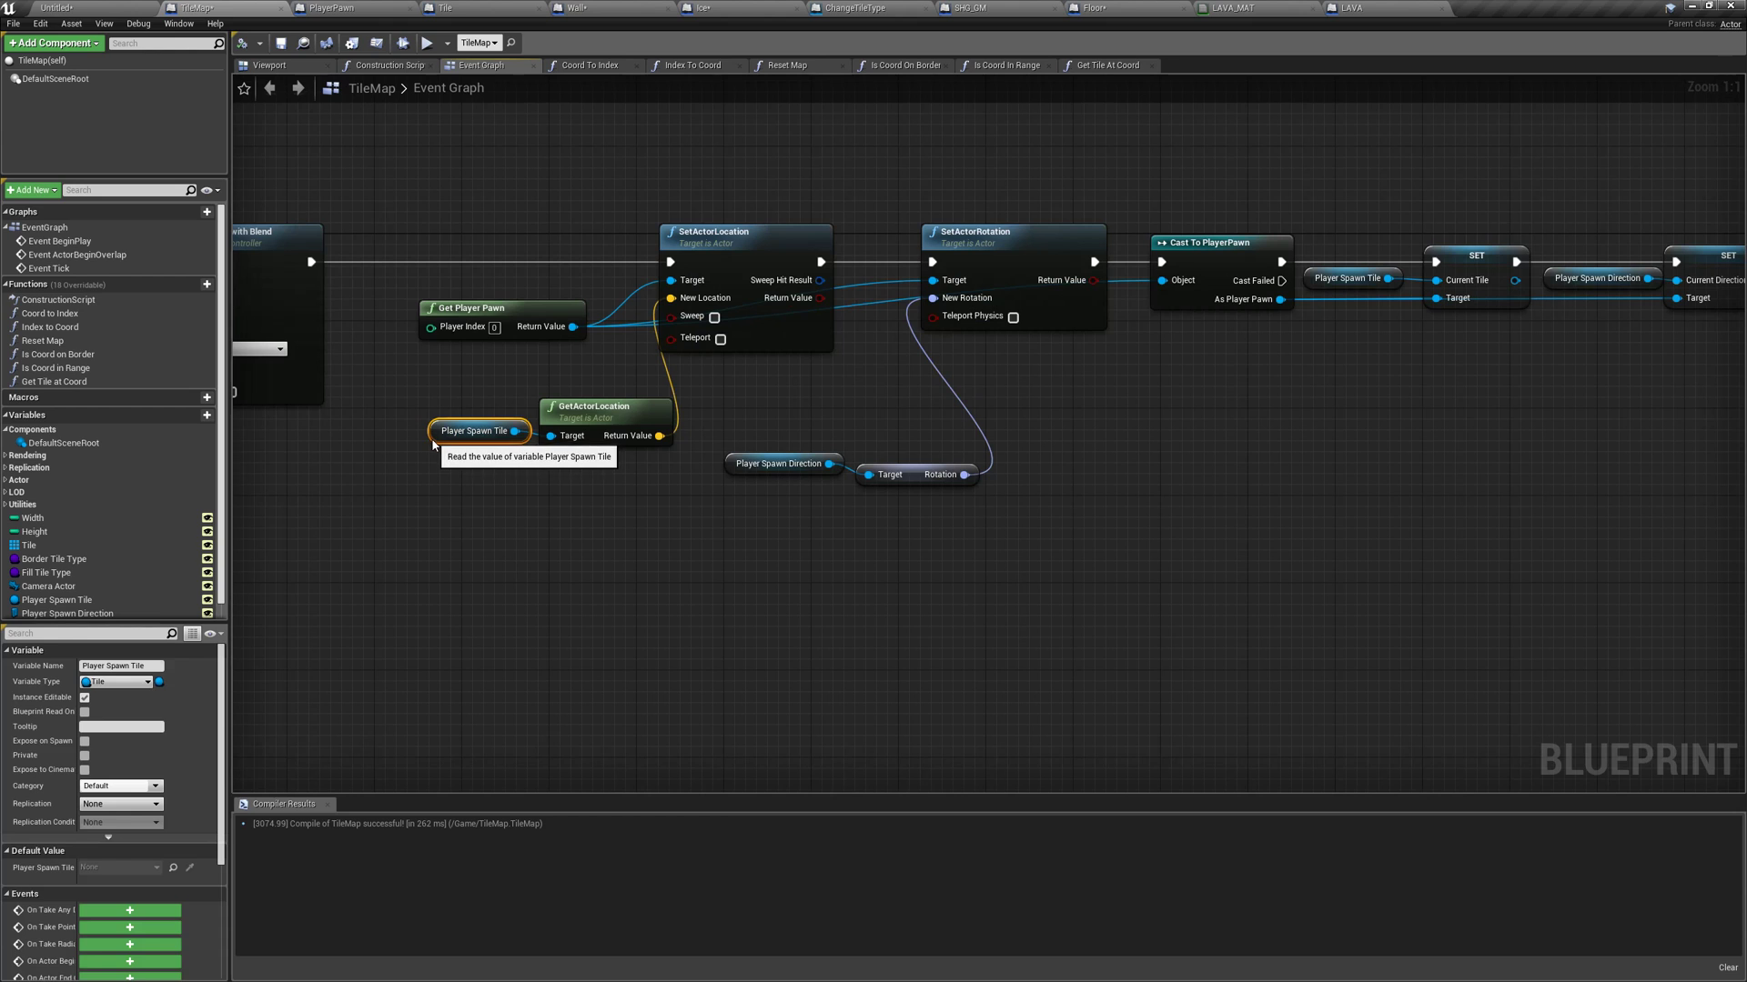
drag(434, 439, 428, 450)
click(419, 530)
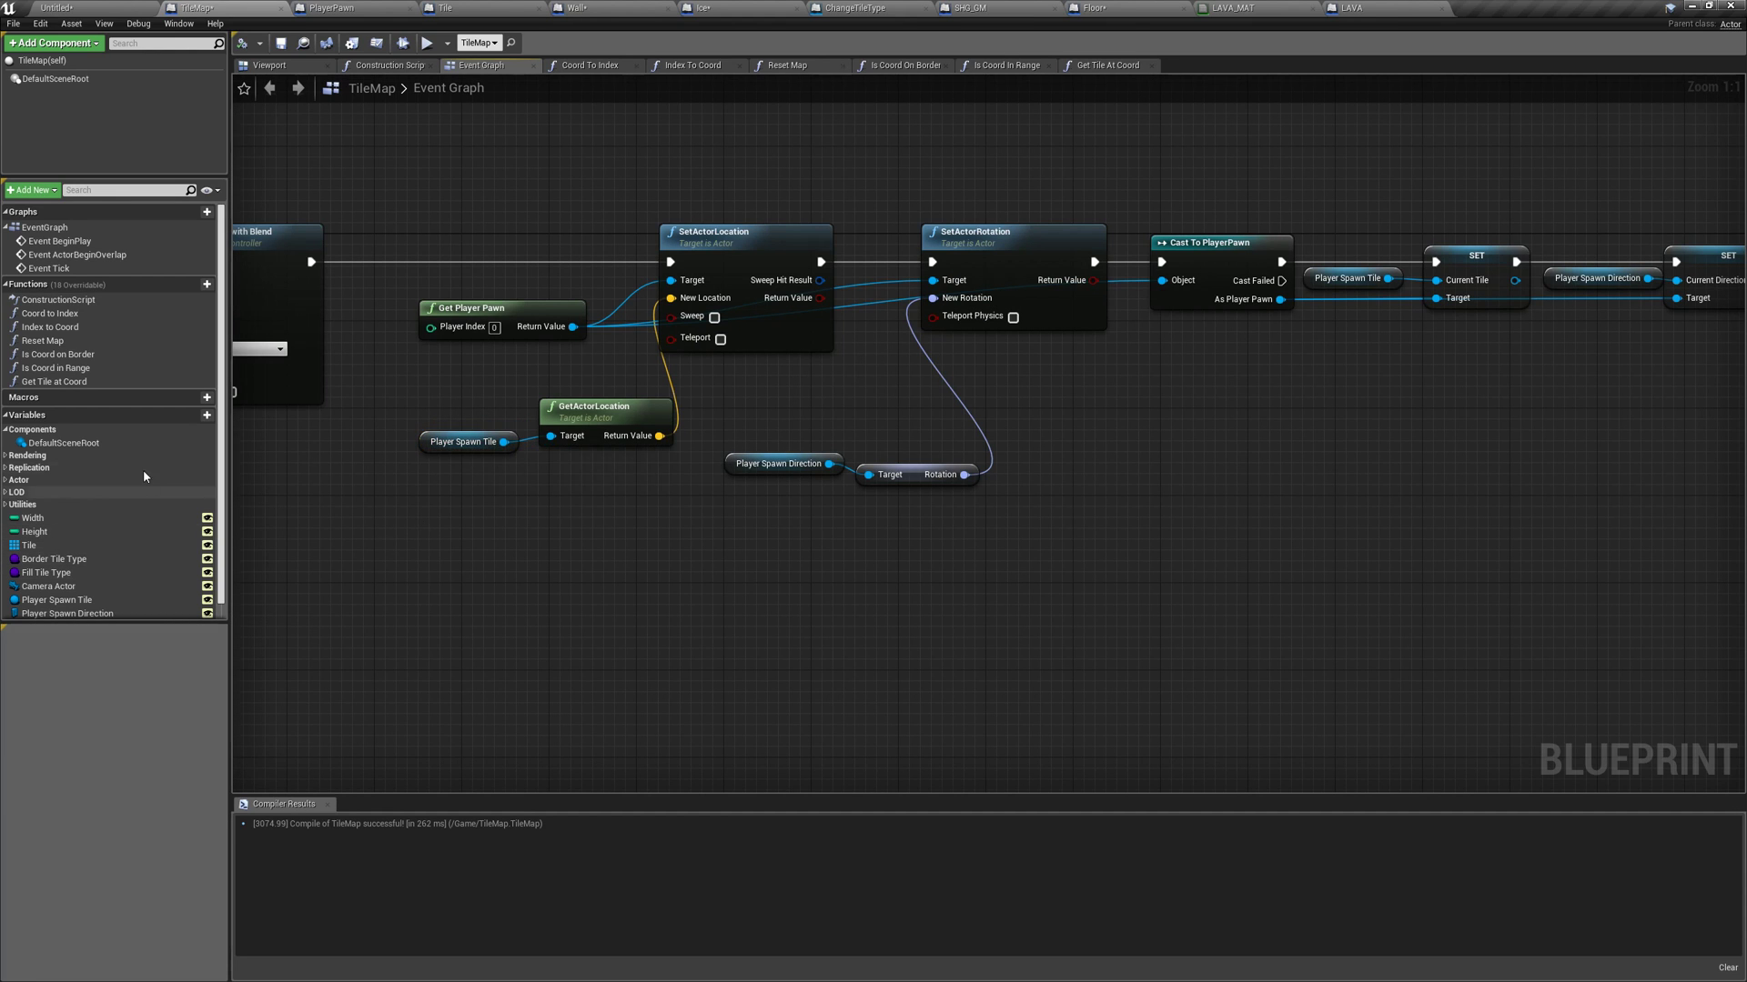
Step: Create function 'Replace Tile' and give it a Tile-type input named 'New Tile'
mouse_move(109, 284)
click(206, 284)
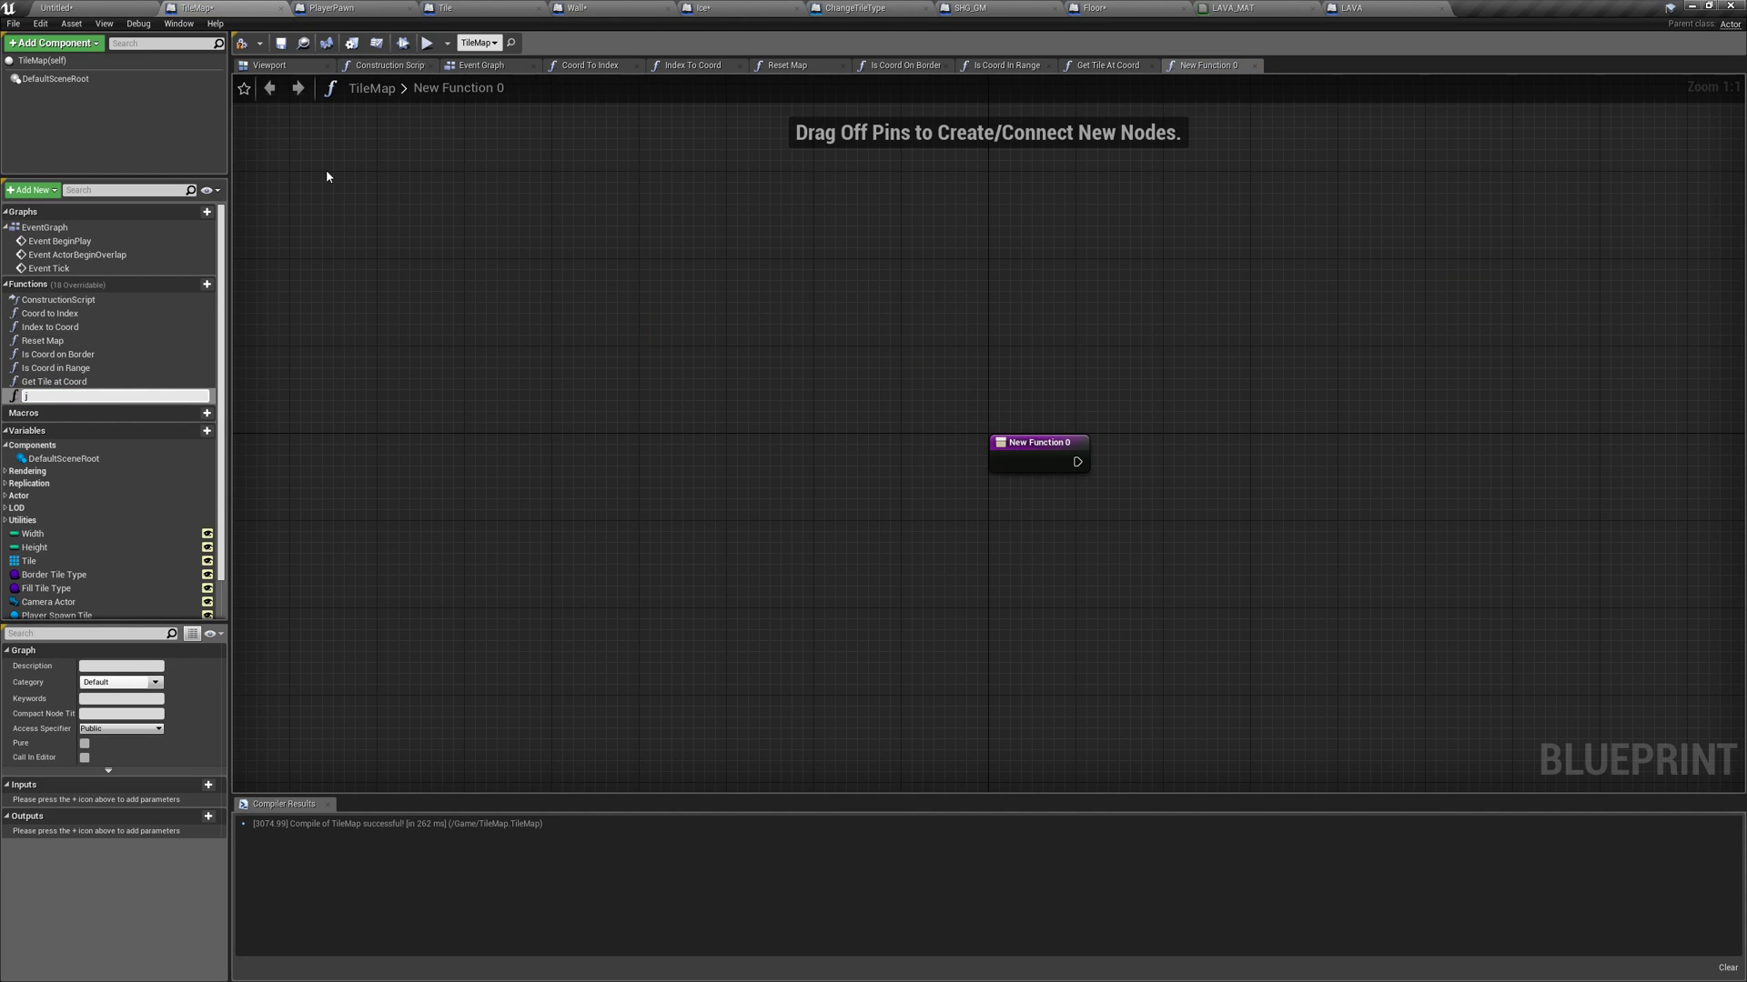
text(Pled)
text(le)
key(Return)
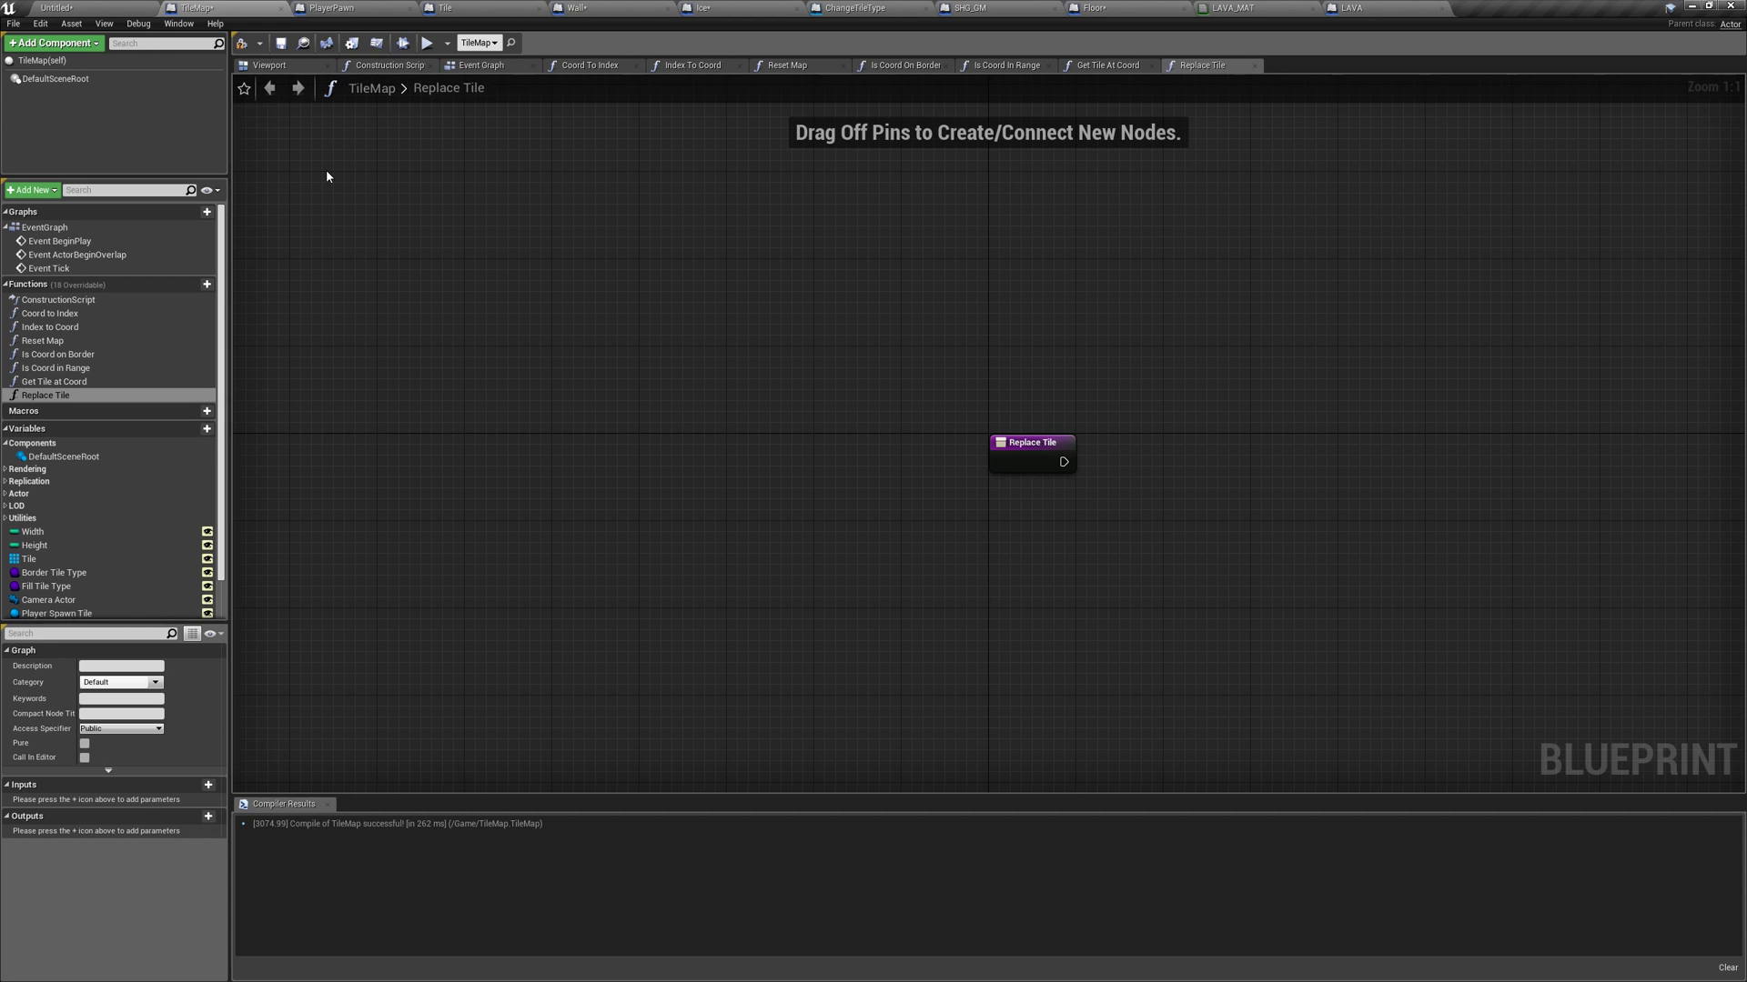
click(992, 446)
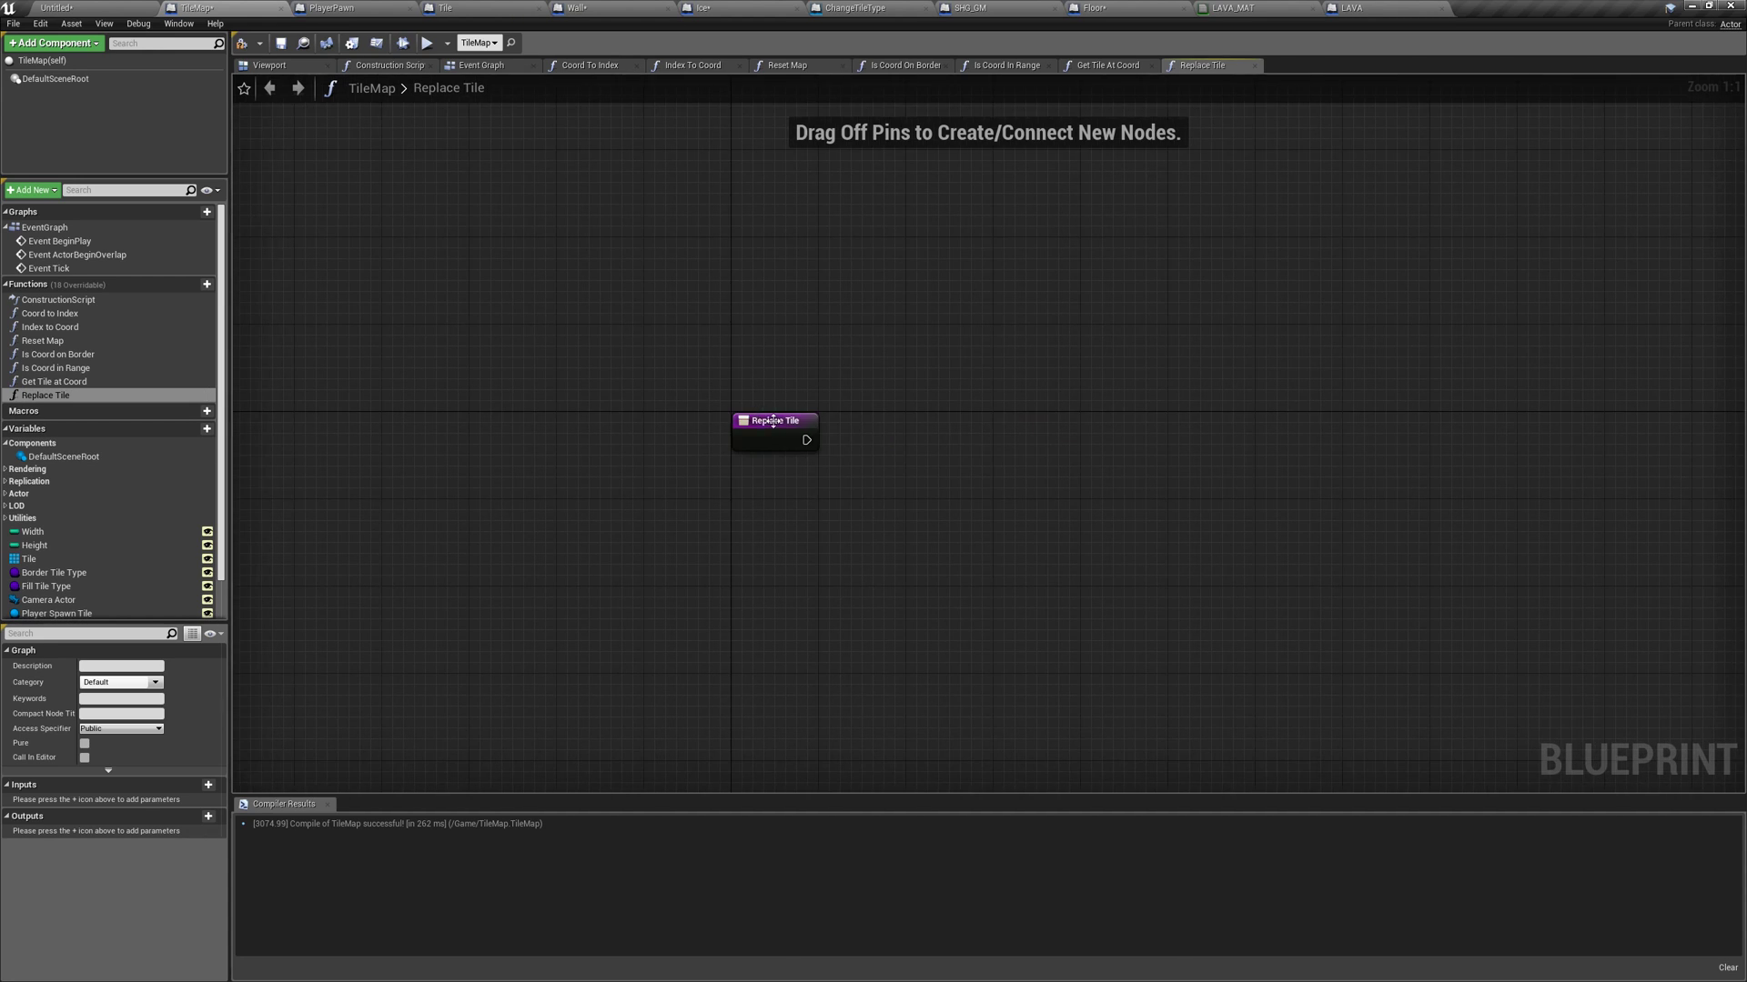
click(208, 785)
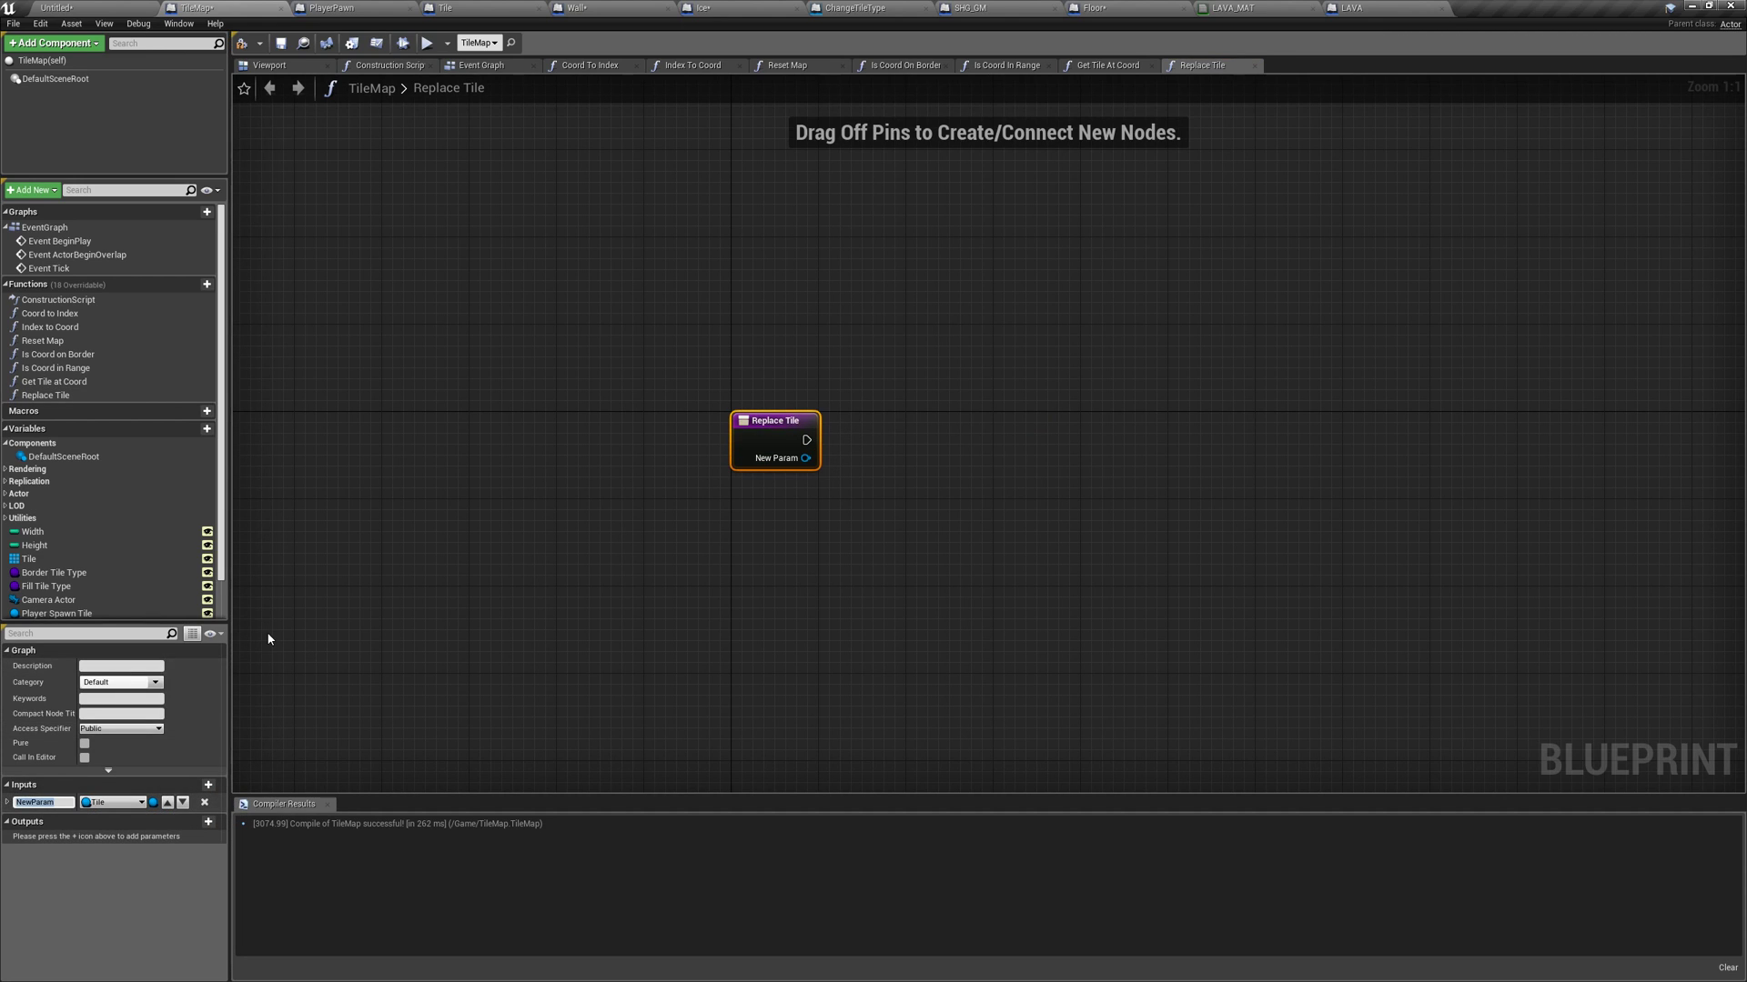
click(1002, 354)
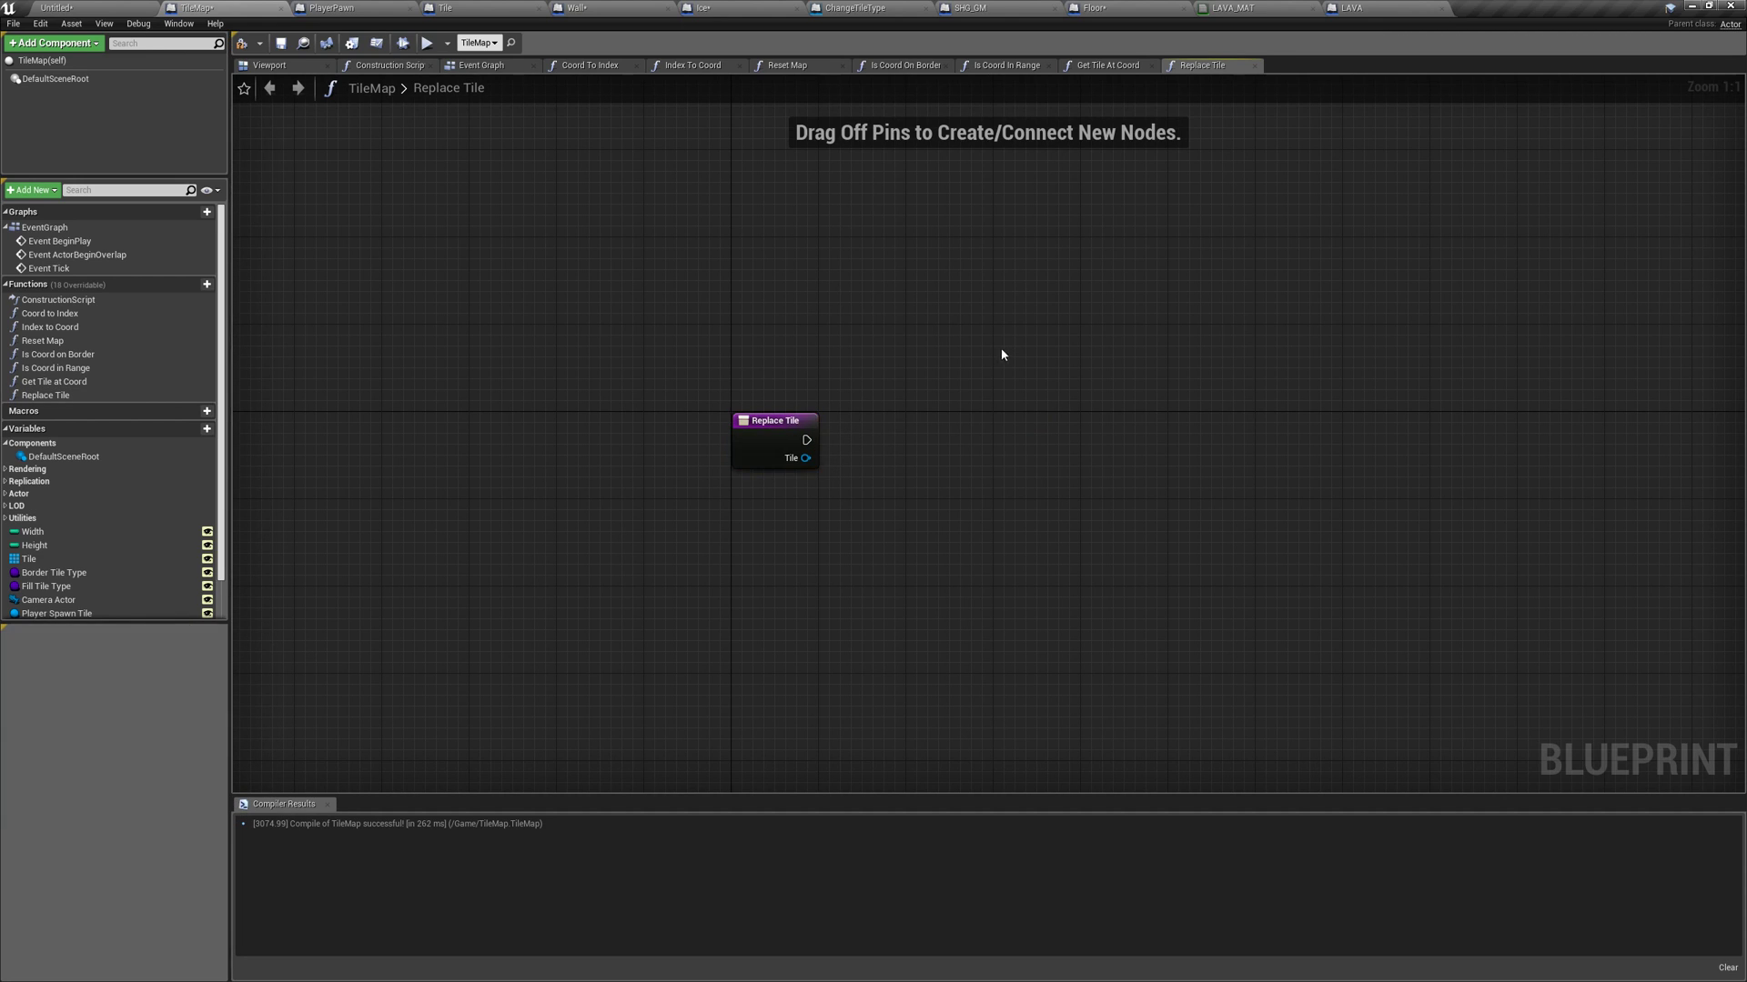
click(780, 426)
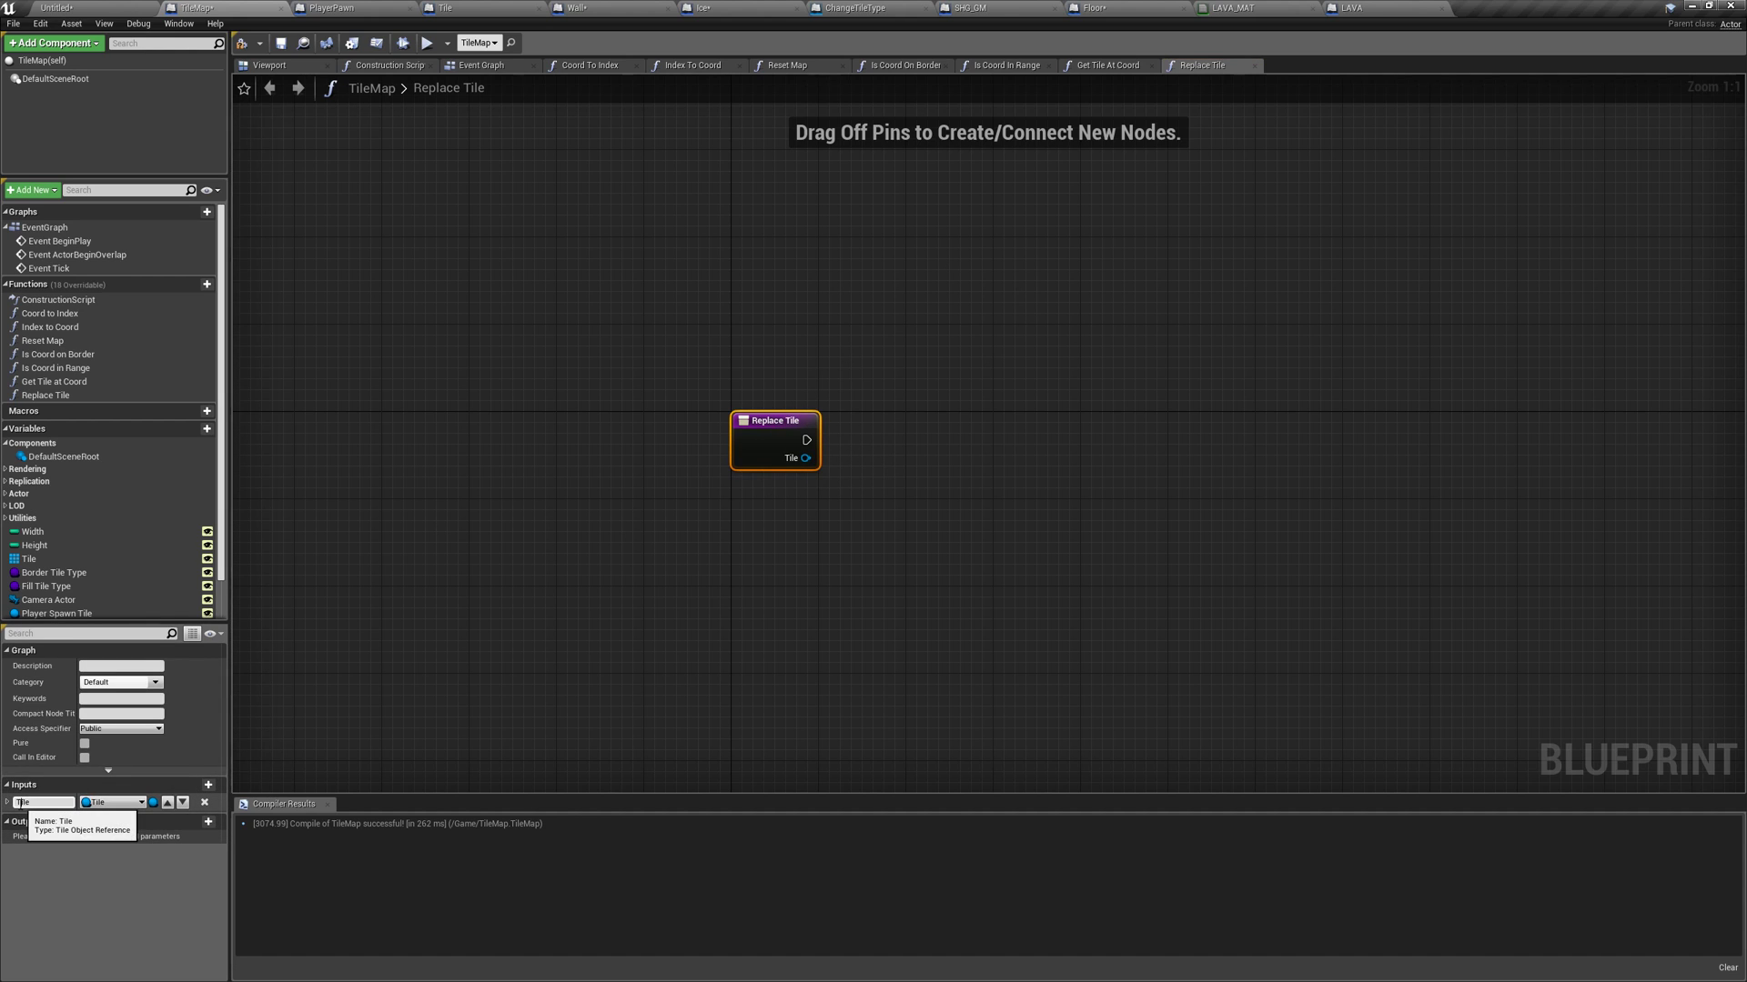
text(New)
key(Return)
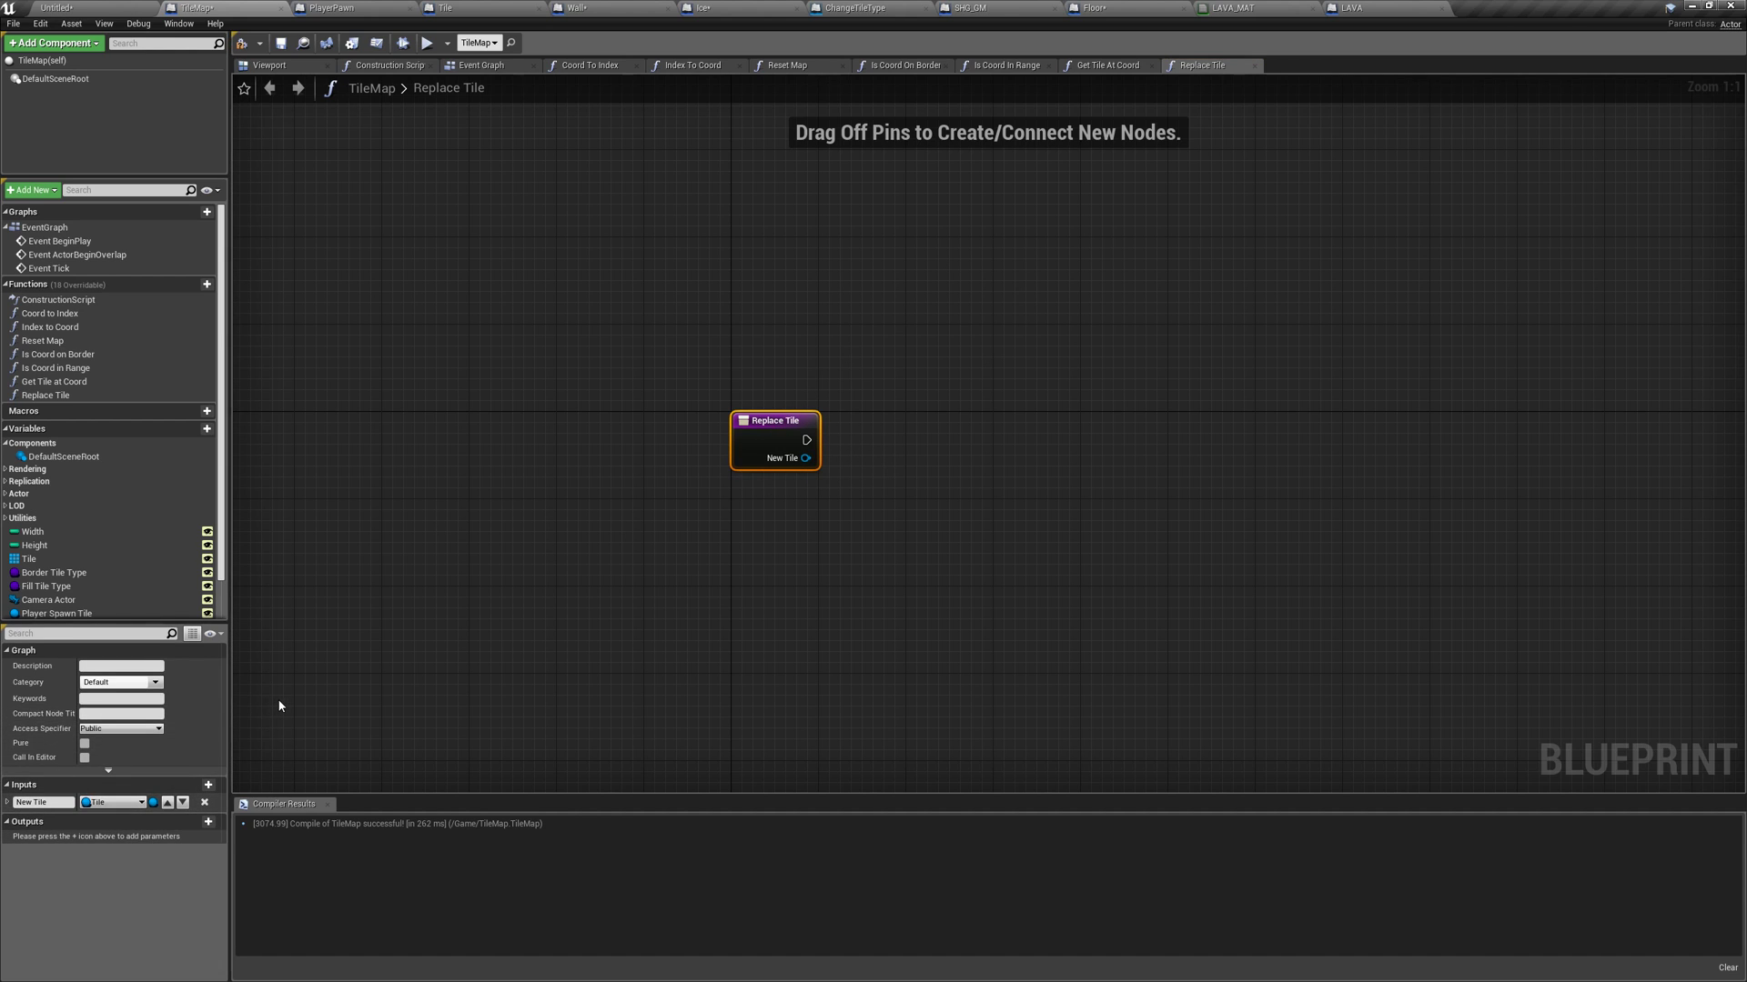
Step: Get New Tile's Coord and convert it to an array index with Coord To Index
mouse_move(922, 623)
right_down()
mouse_move(650, 554)
mouse_move(553, 472)
right_up()
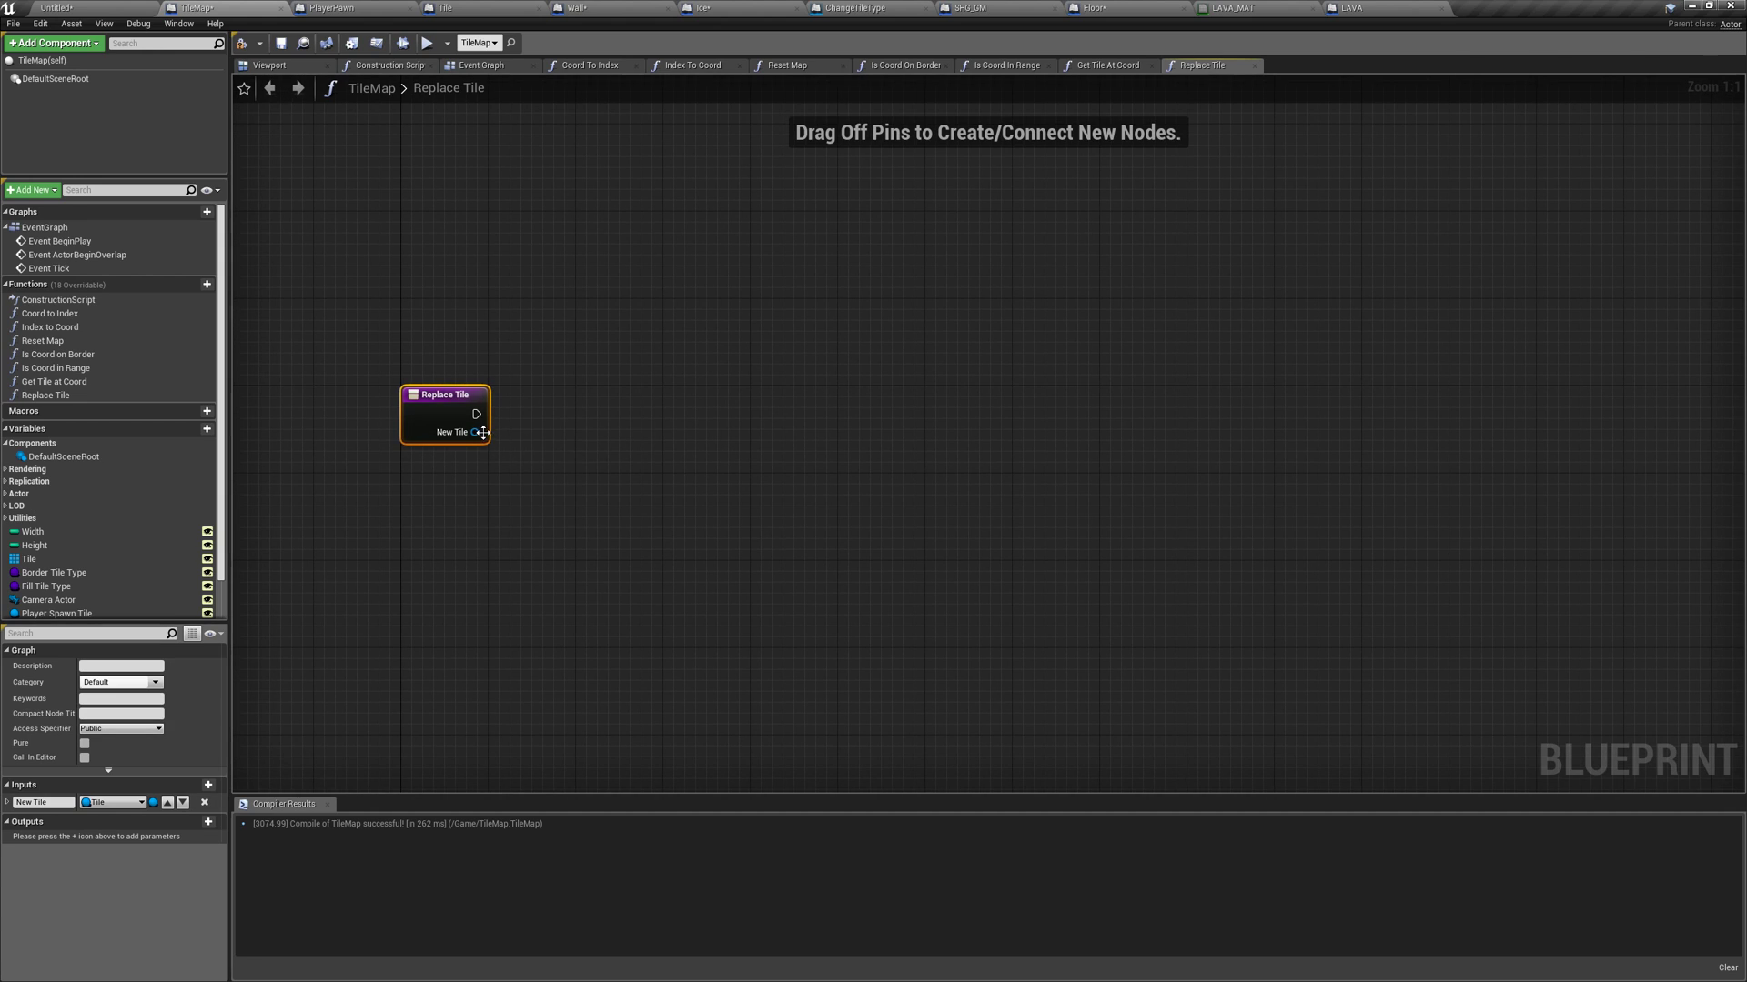
drag(481, 432, 592, 435)
text(to)
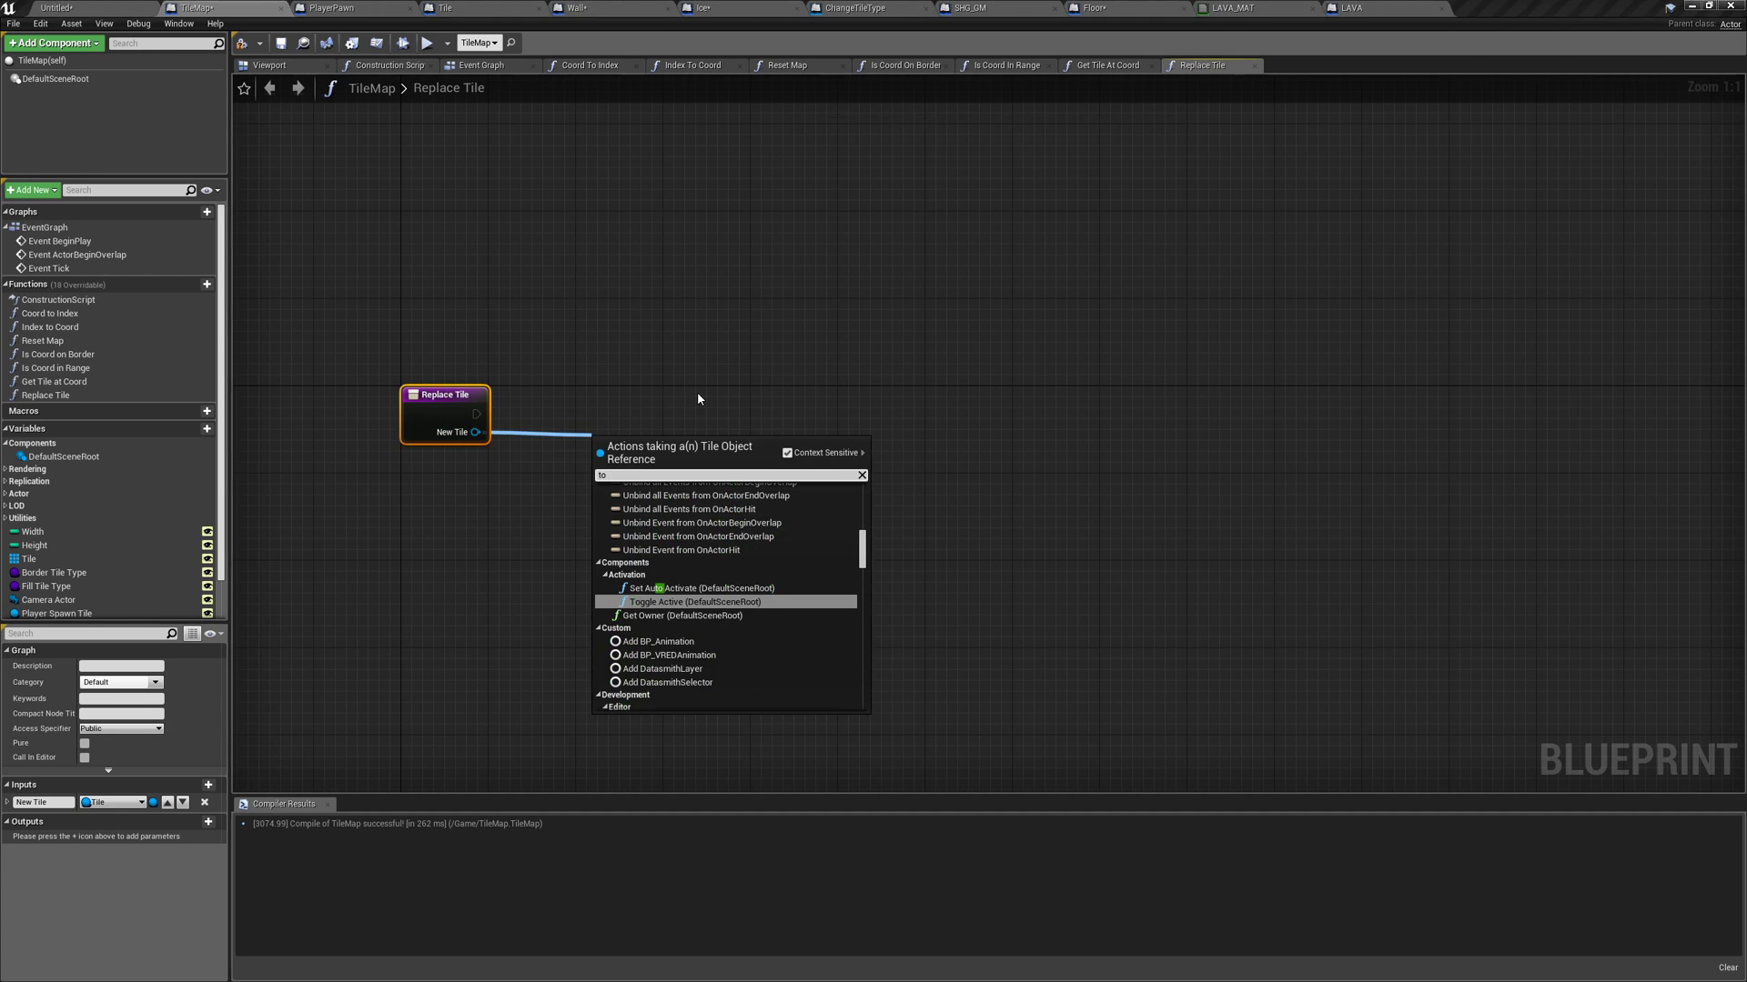
text( coord)
key(Return)
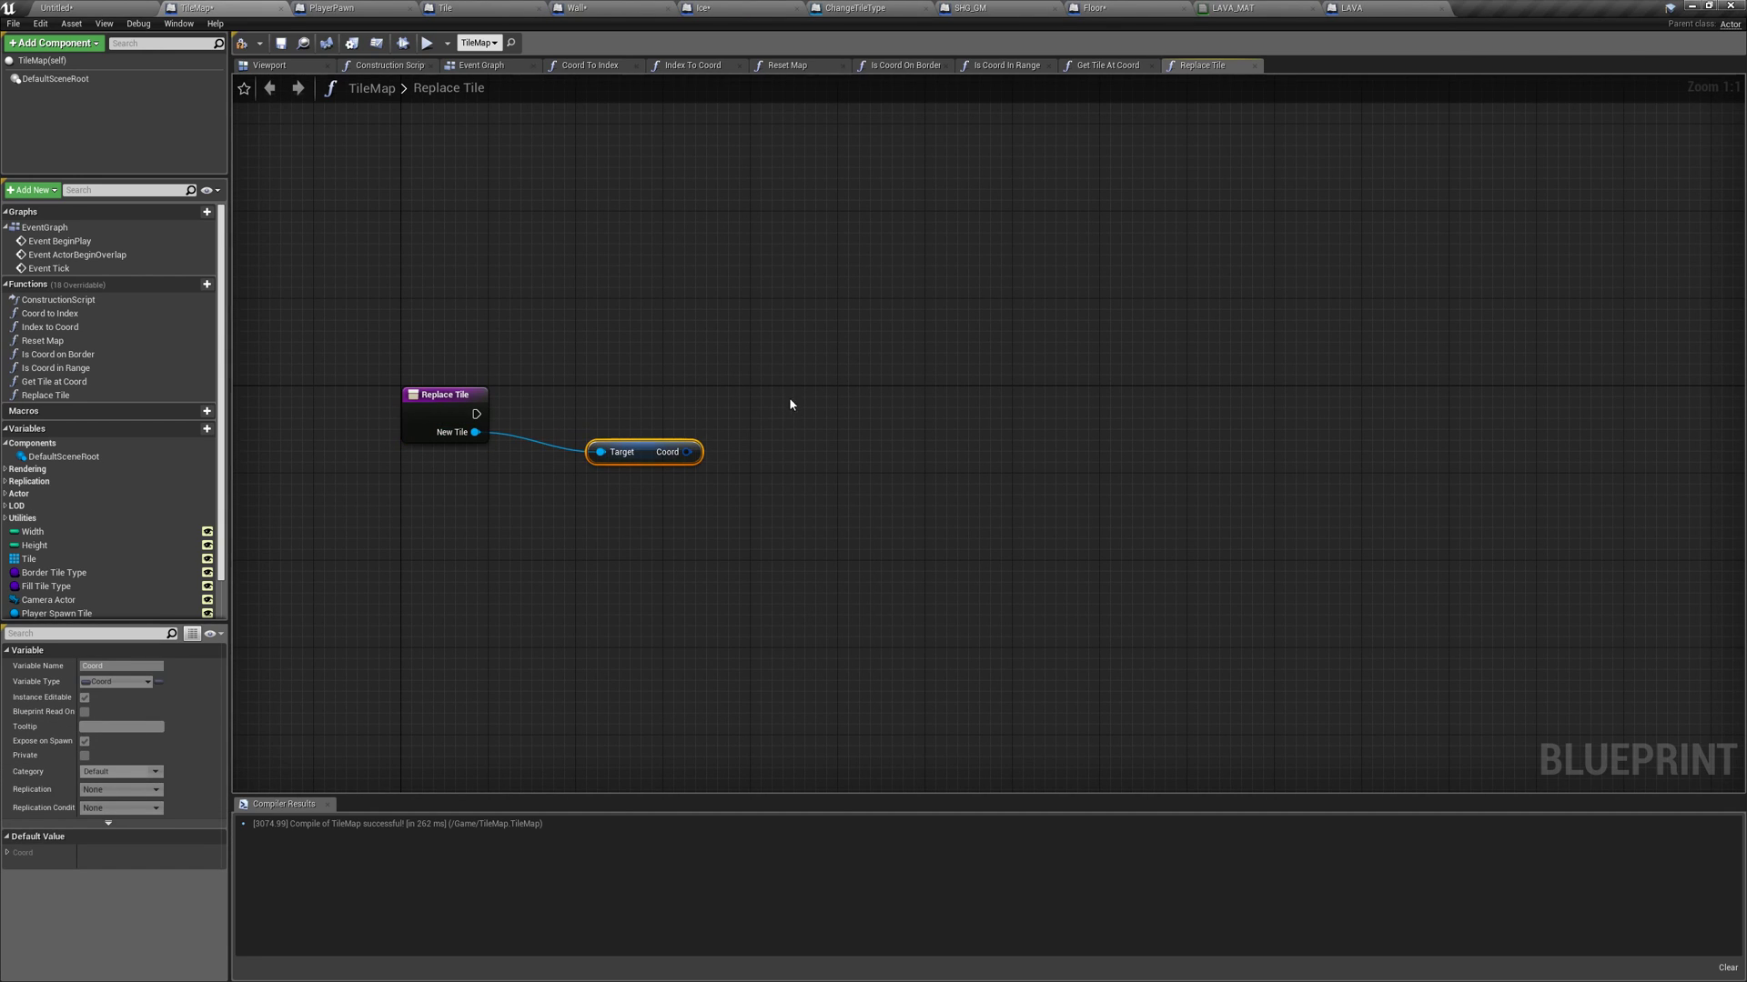
drag(746, 464, 754, 438)
text(coord to)
key(Return)
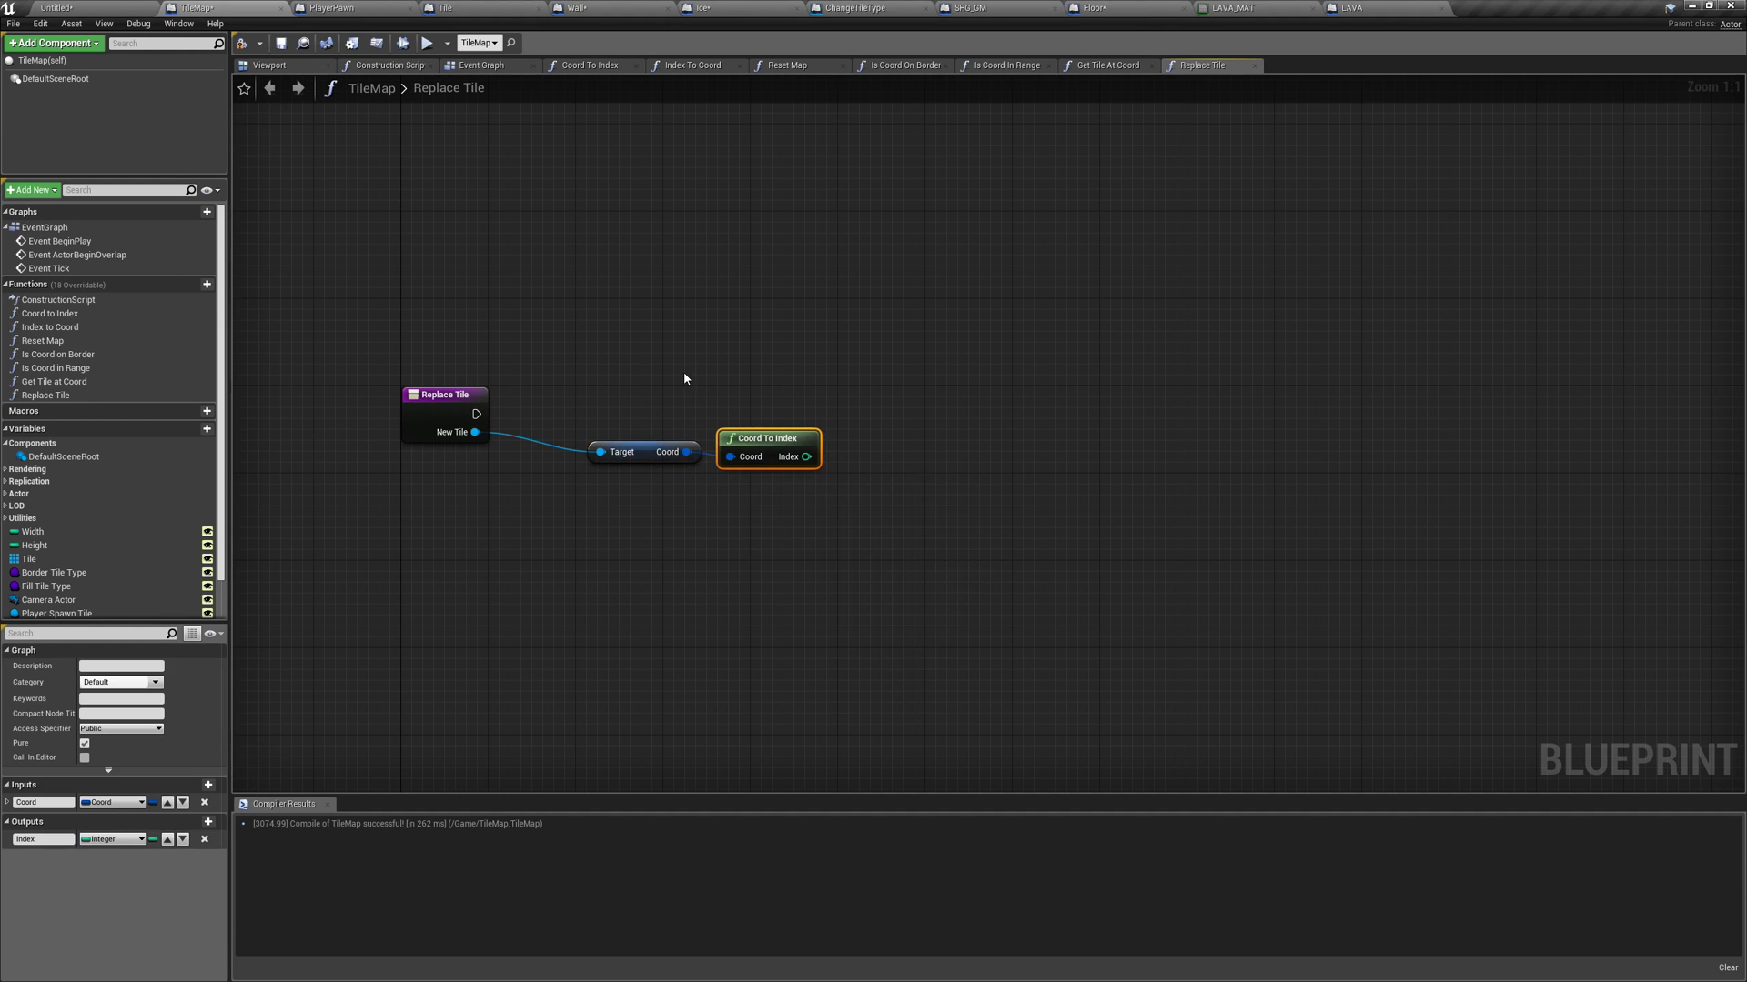
right_drag(672, 401, 615, 424)
drag(700, 480, 613, 481)
click(549, 348)
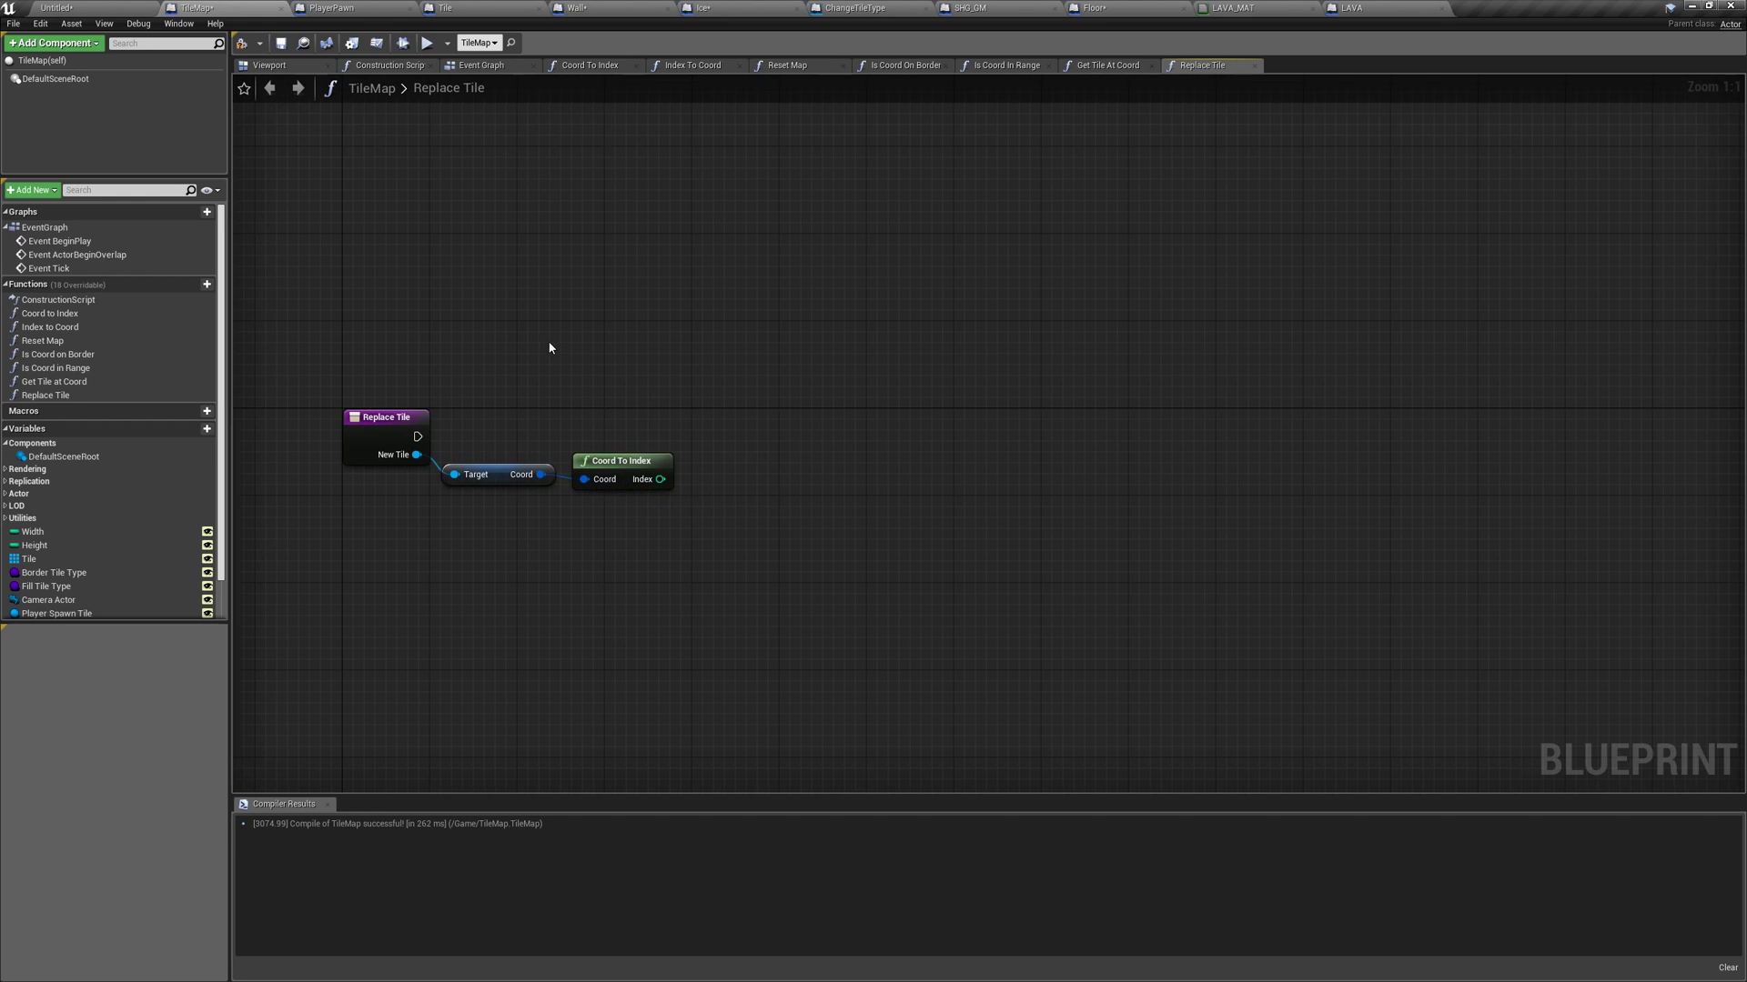
Step: Set the Tile array element at that index to New Tile, then save TileMap
ctrl+drag(28, 558, 683, 440)
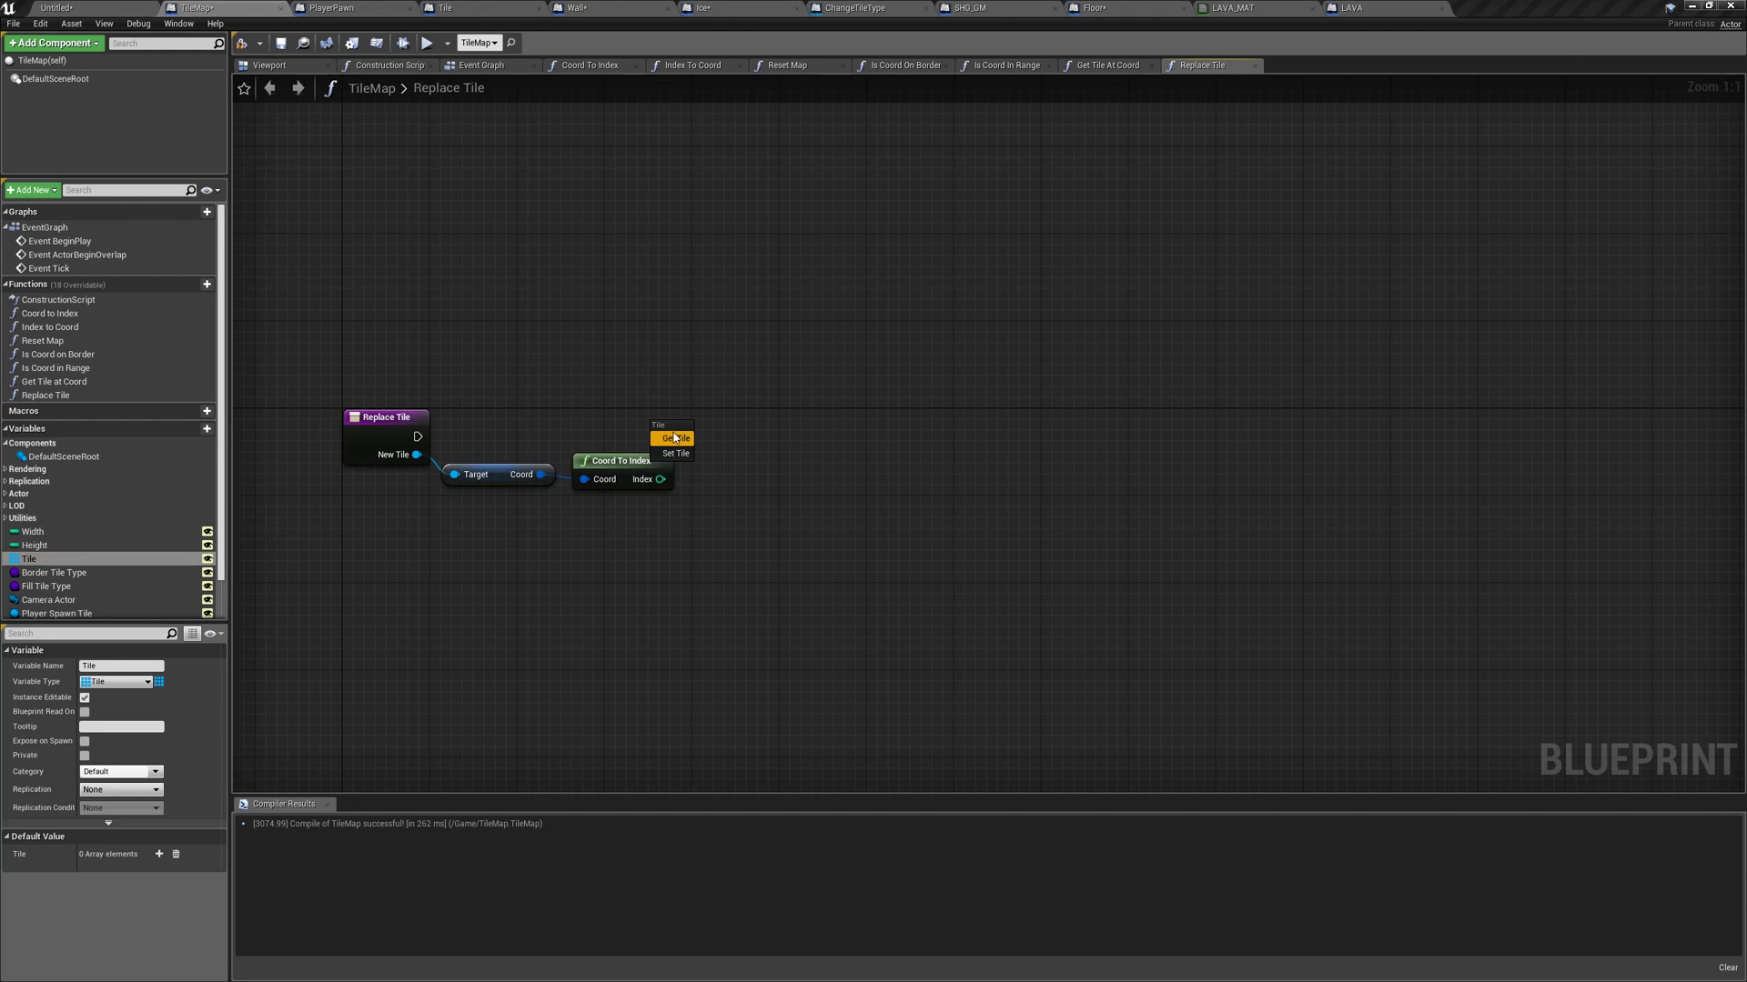
drag(790, 441, 884, 453)
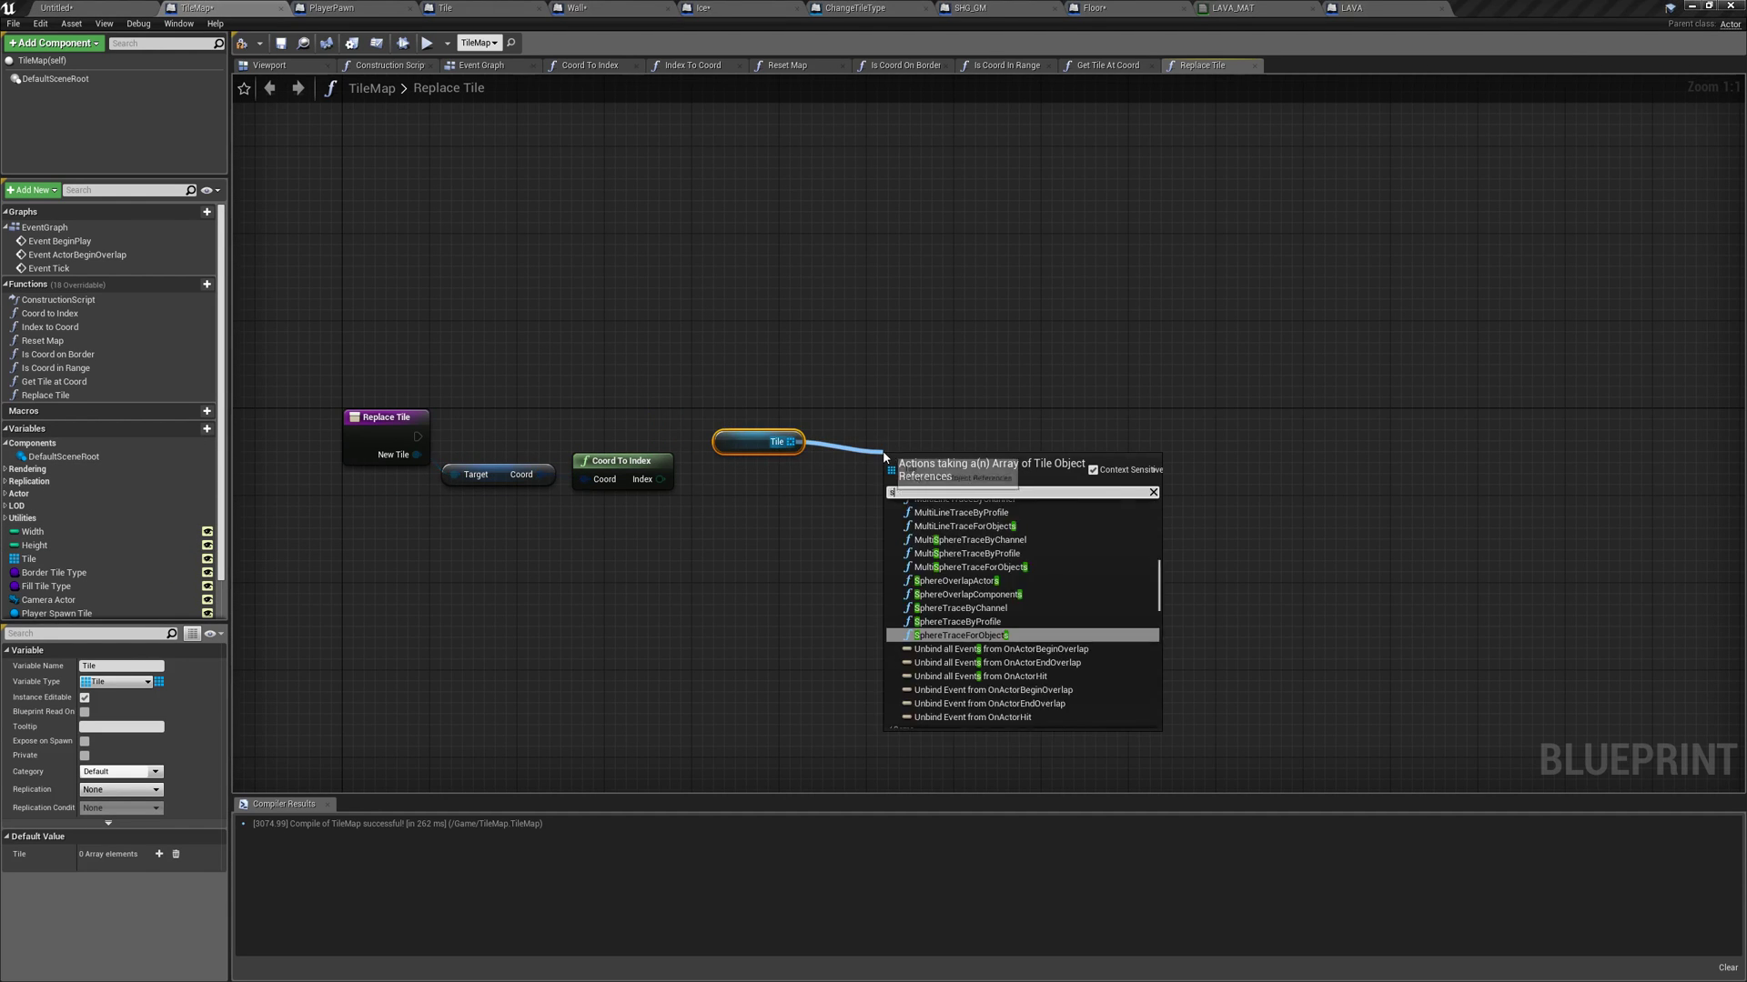
text(set array)
key(Return)
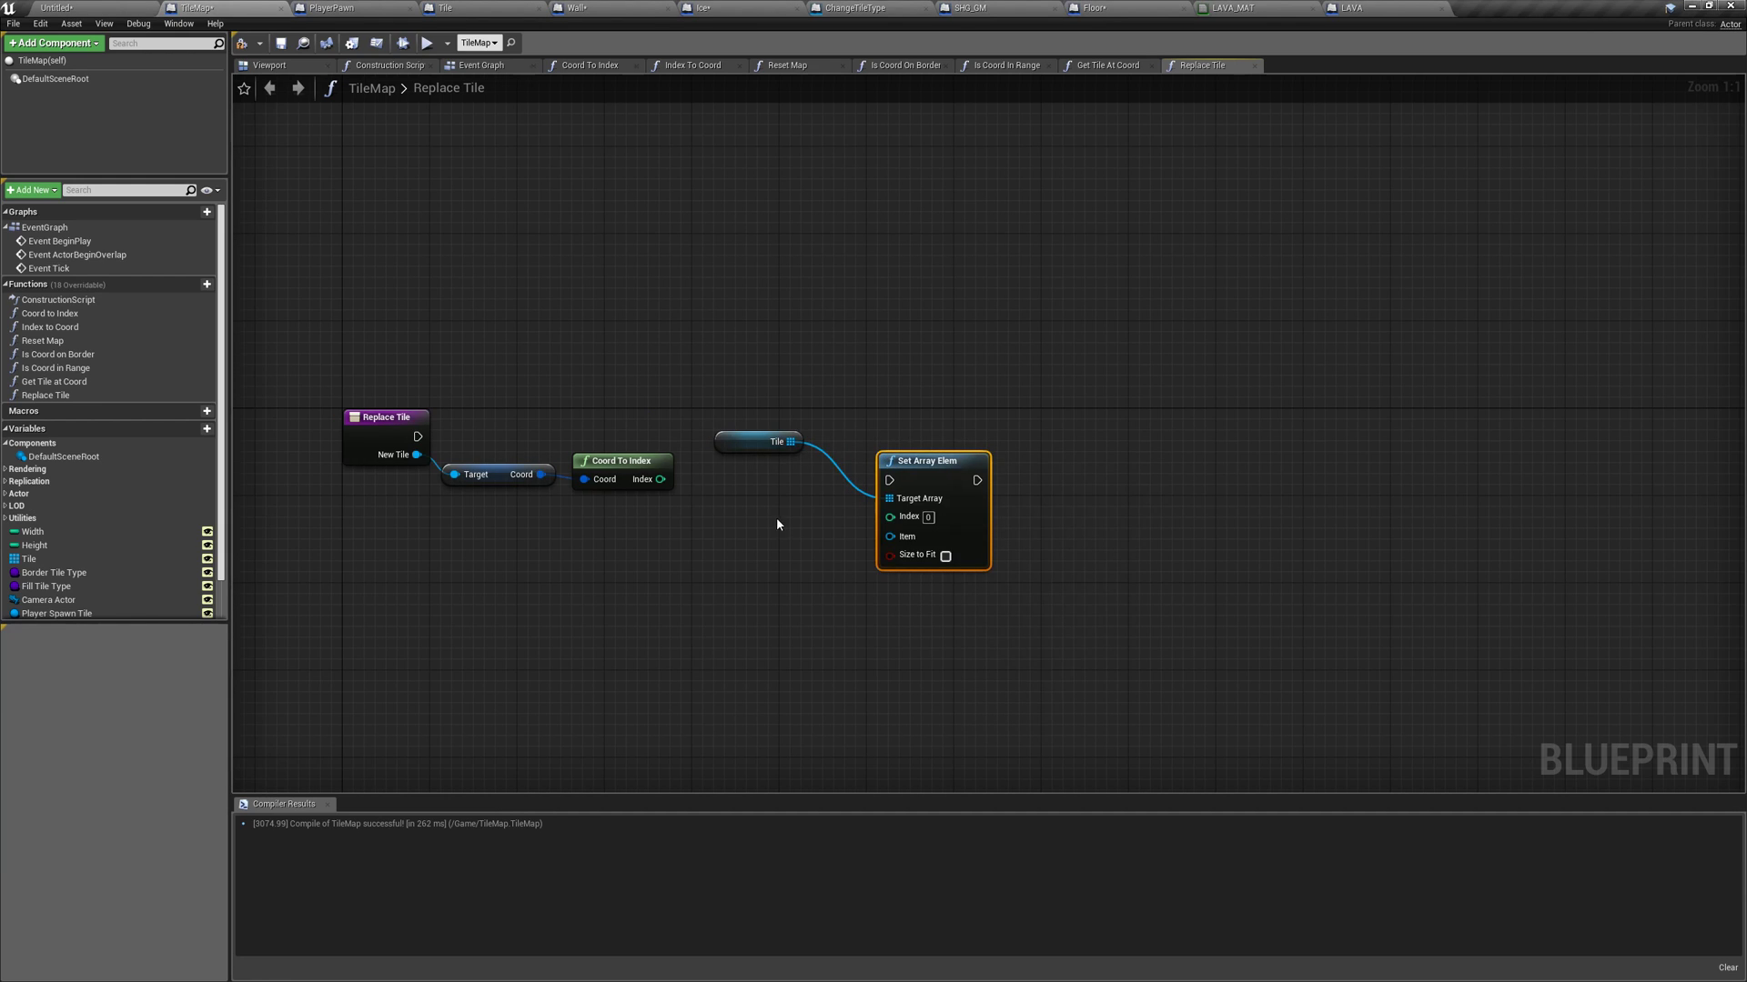
drag(891, 517, 416, 436)
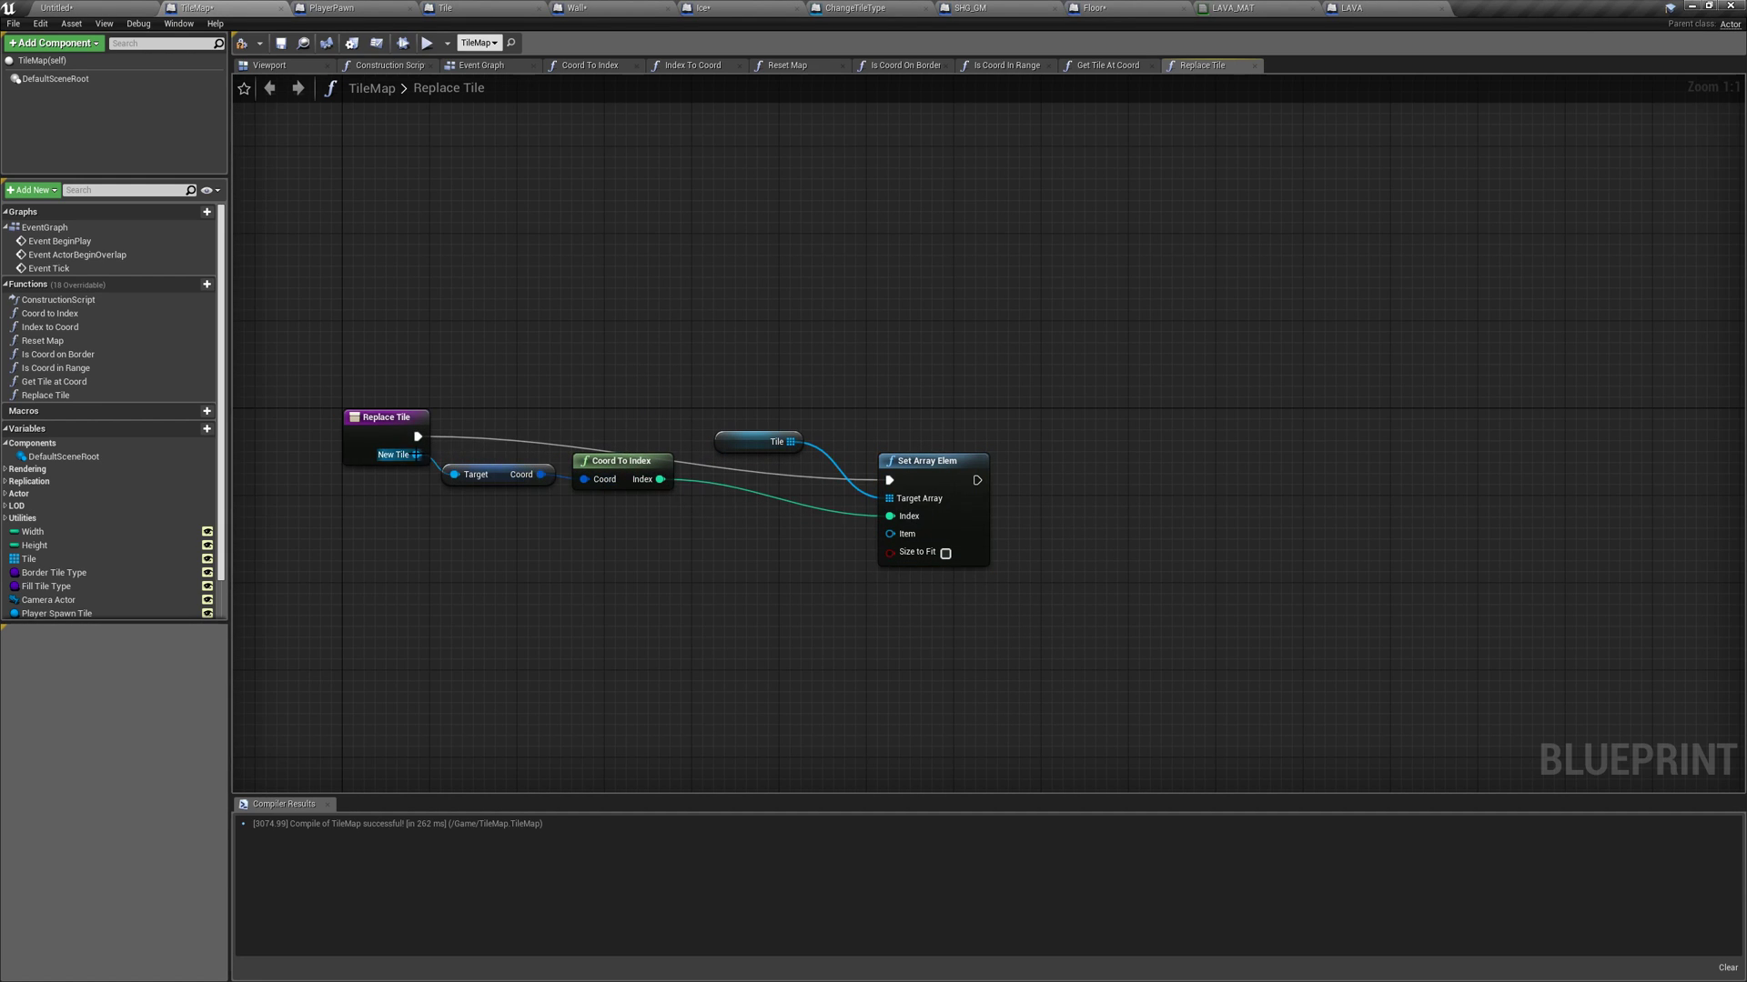
drag(417, 453, 891, 534)
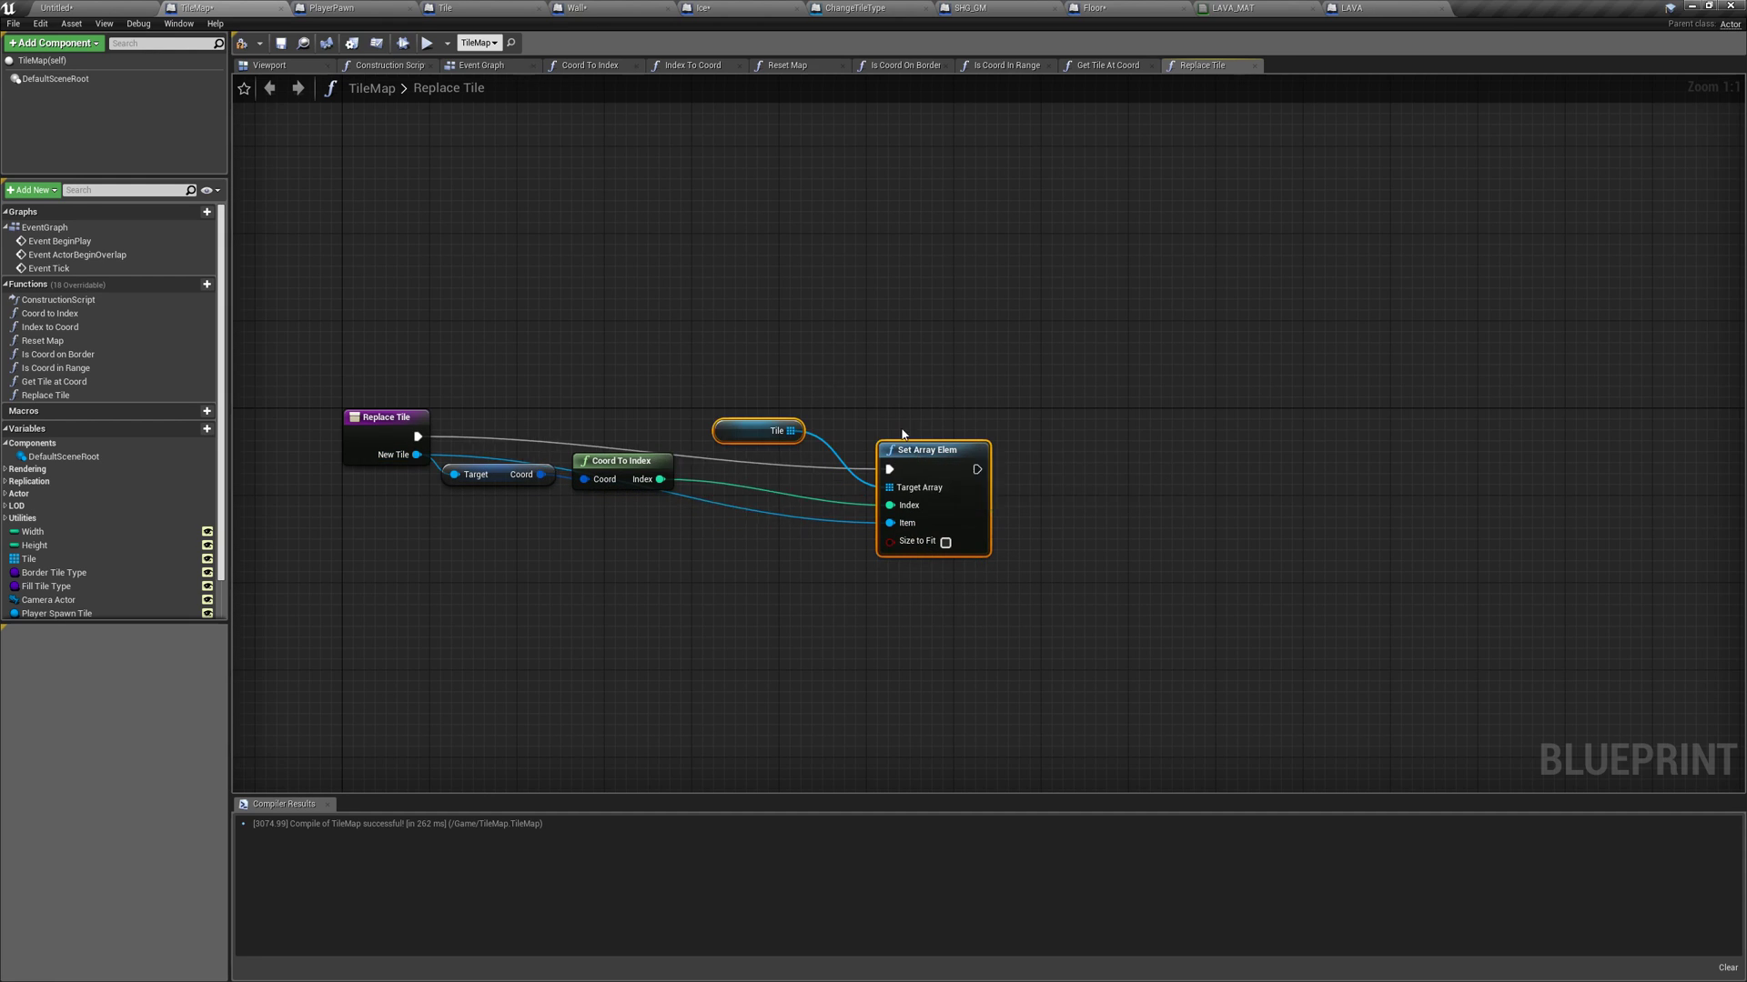
mouse_move(792, 441)
mouse_down()
mouse_move(740, 387)
mouse_move(711, 447)
mouse_up()
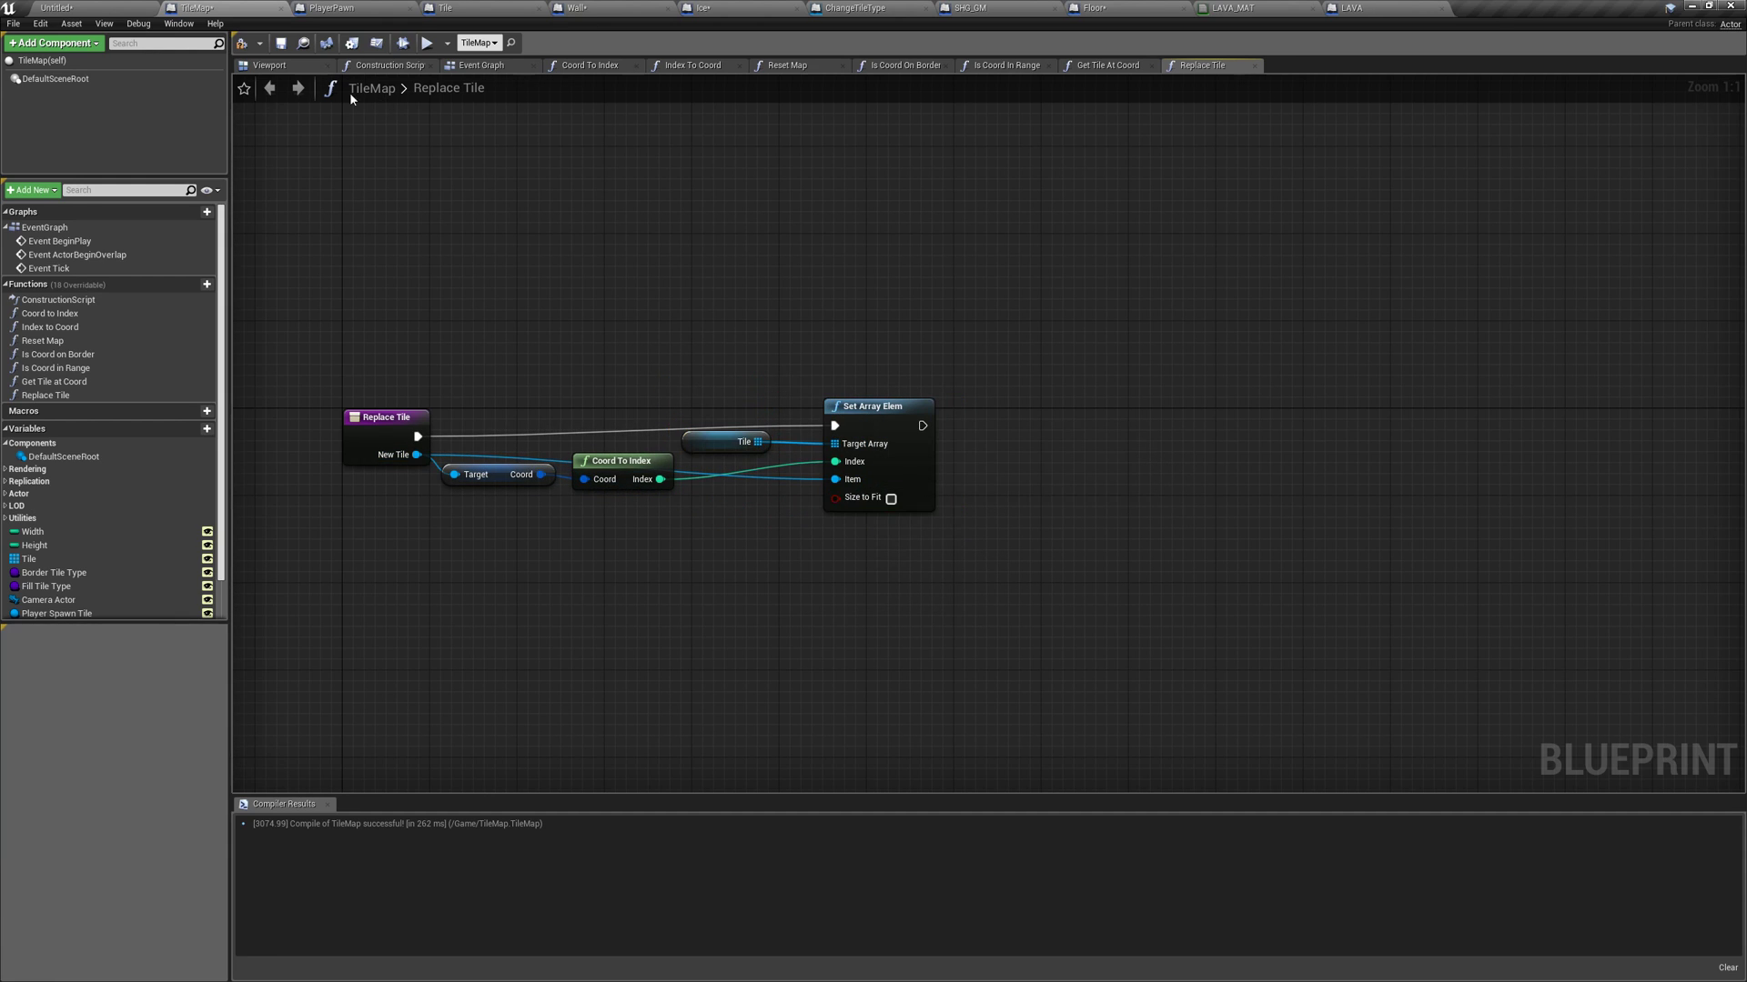
click(282, 44)
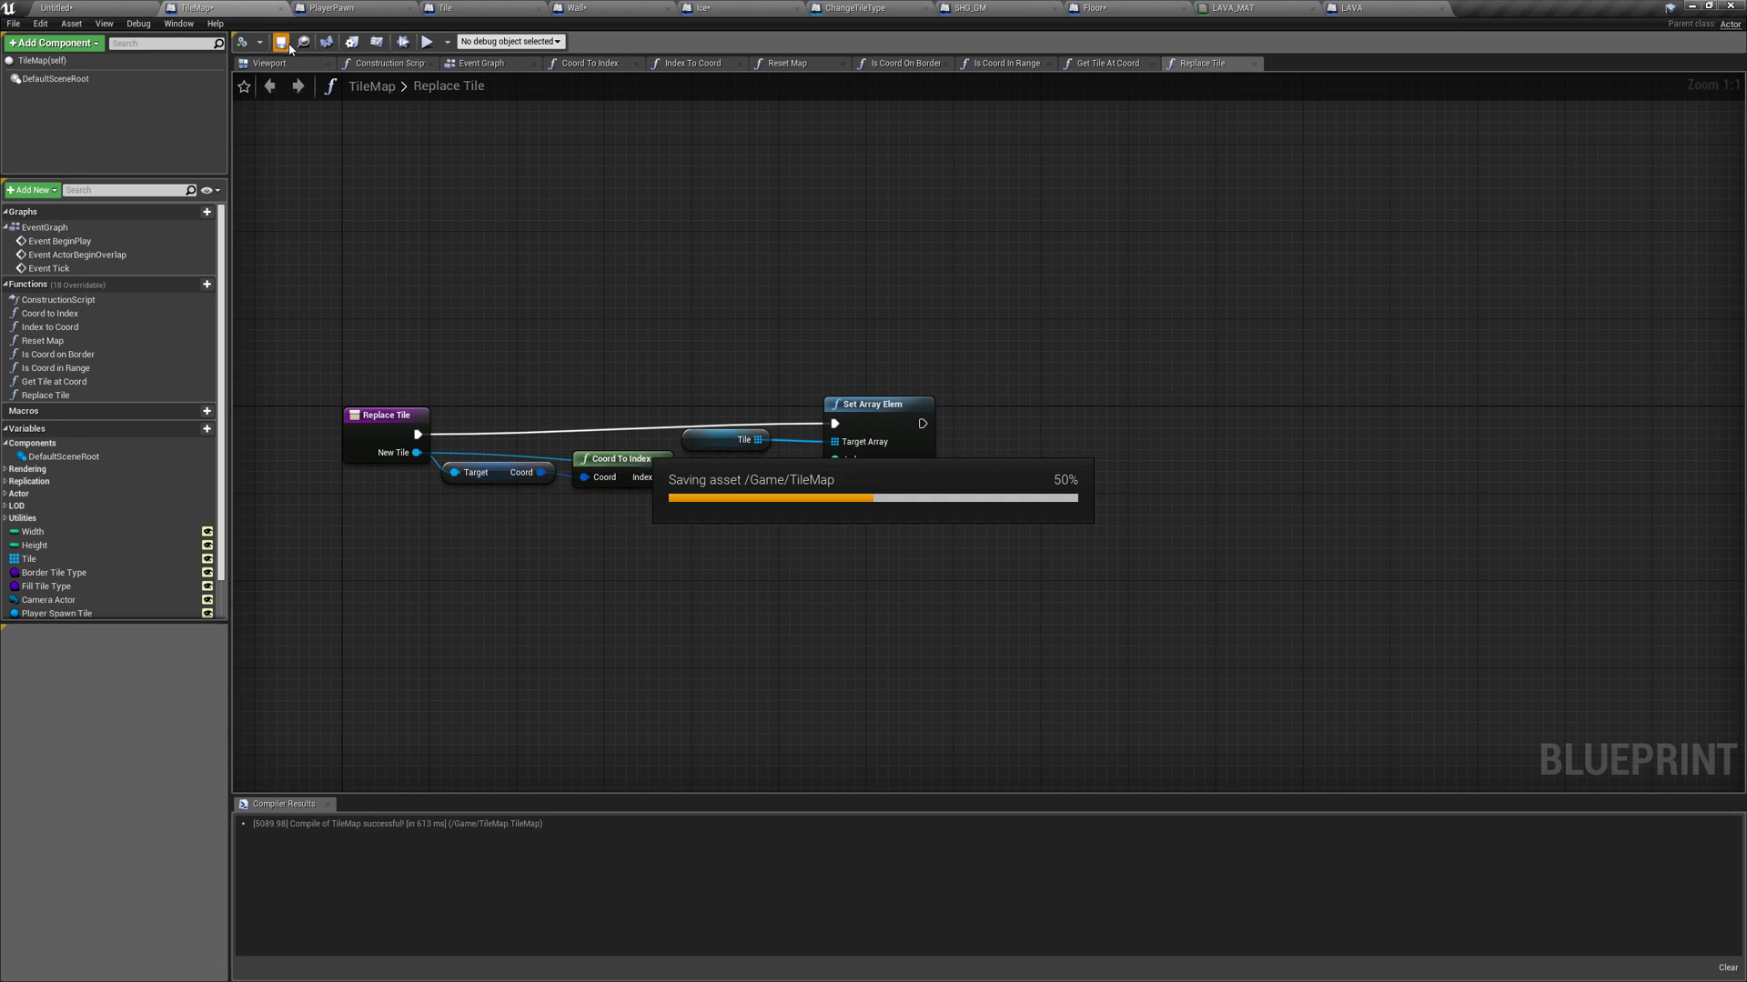
click(450, 9)
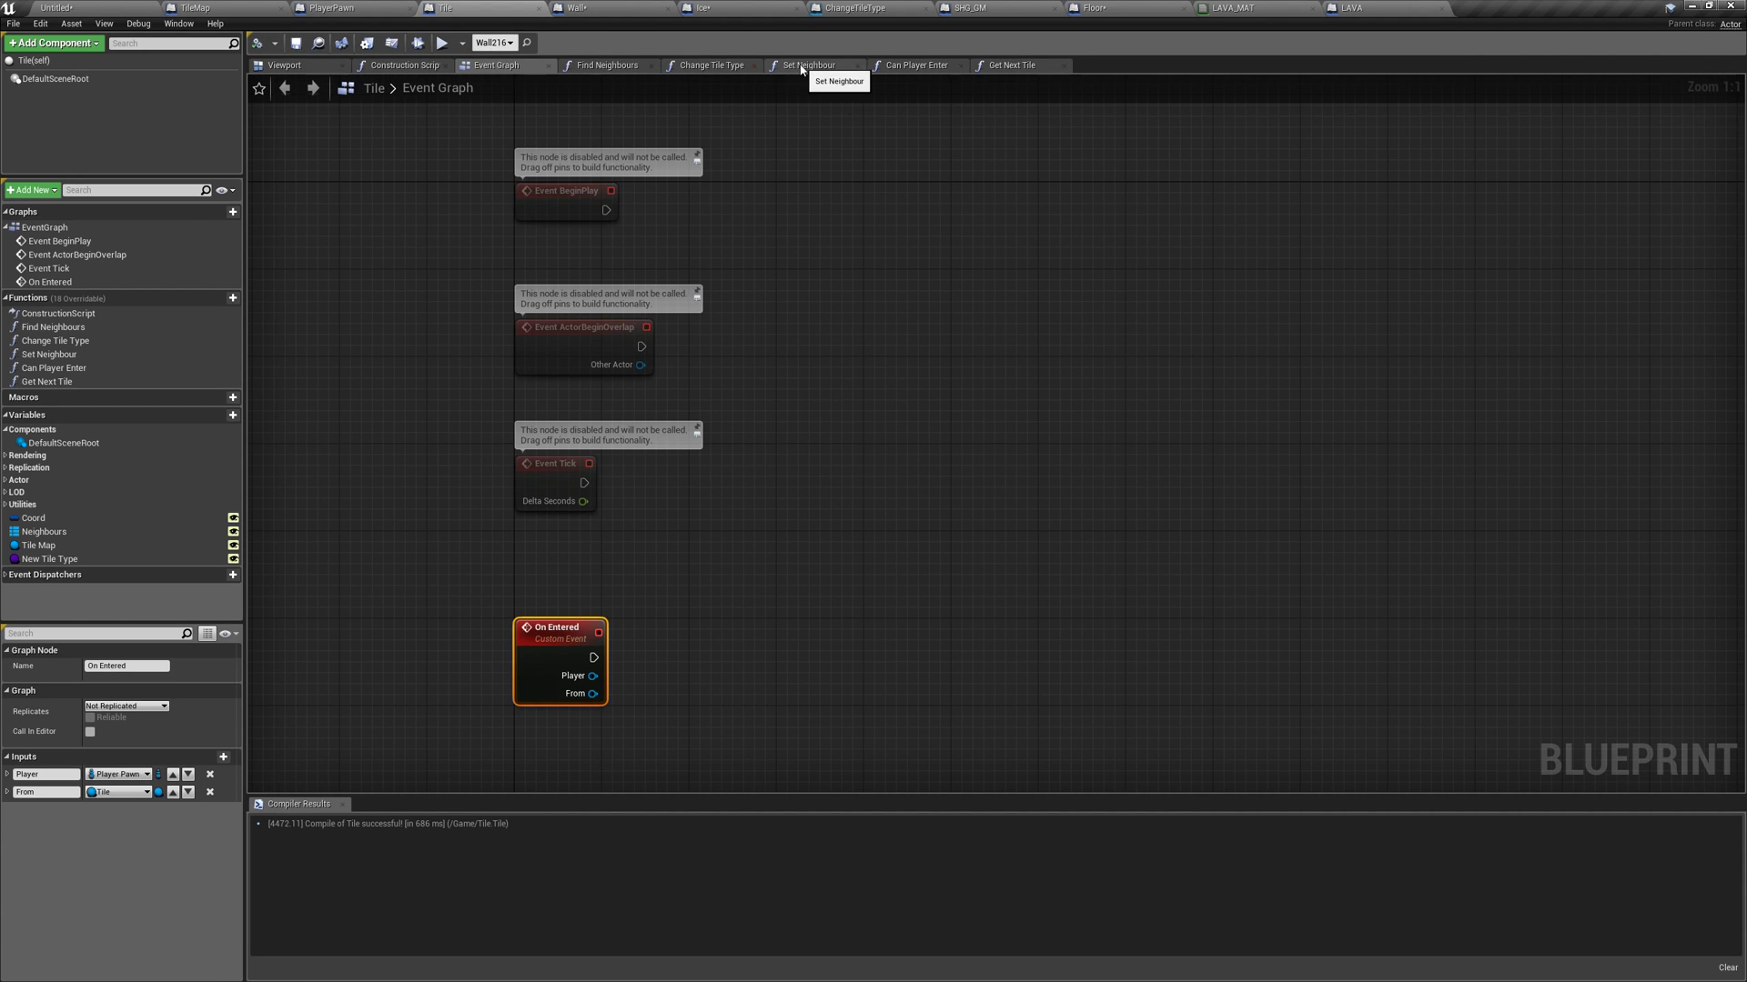
Step: In Change Tile Type, place a Tile Map getter near the spawn and destroy nodes
click(710, 65)
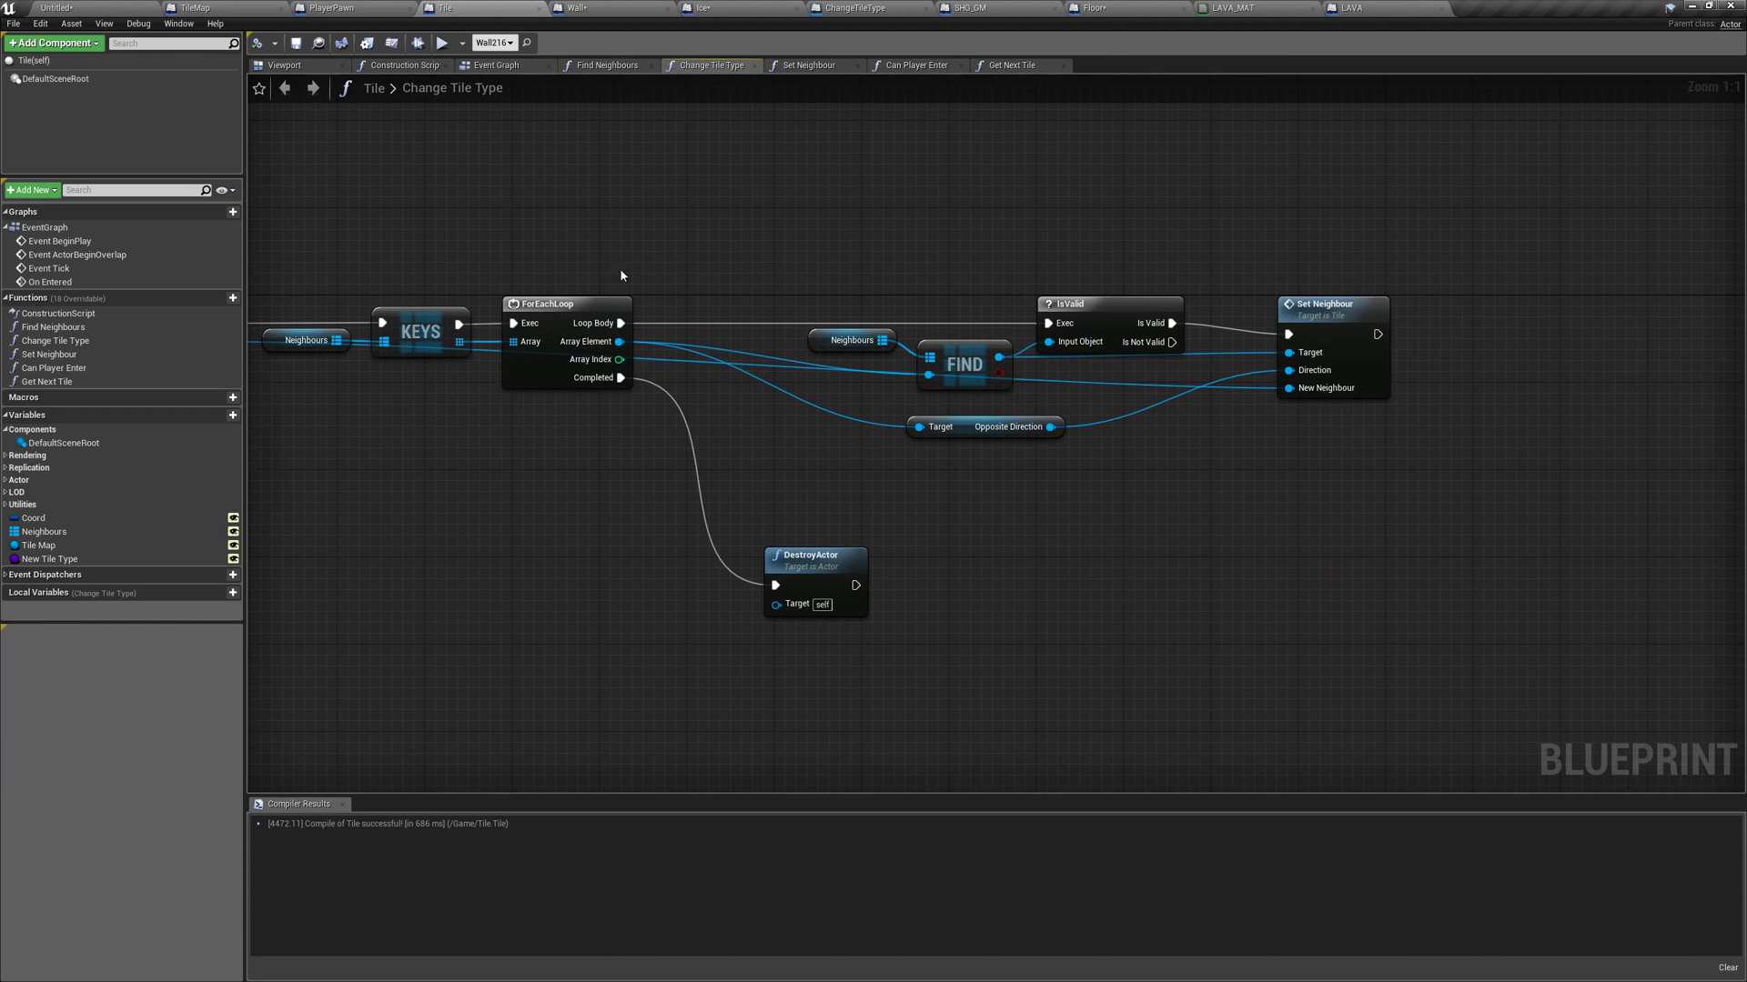
right_drag(779, 261, 1134, 166)
click(1214, 478)
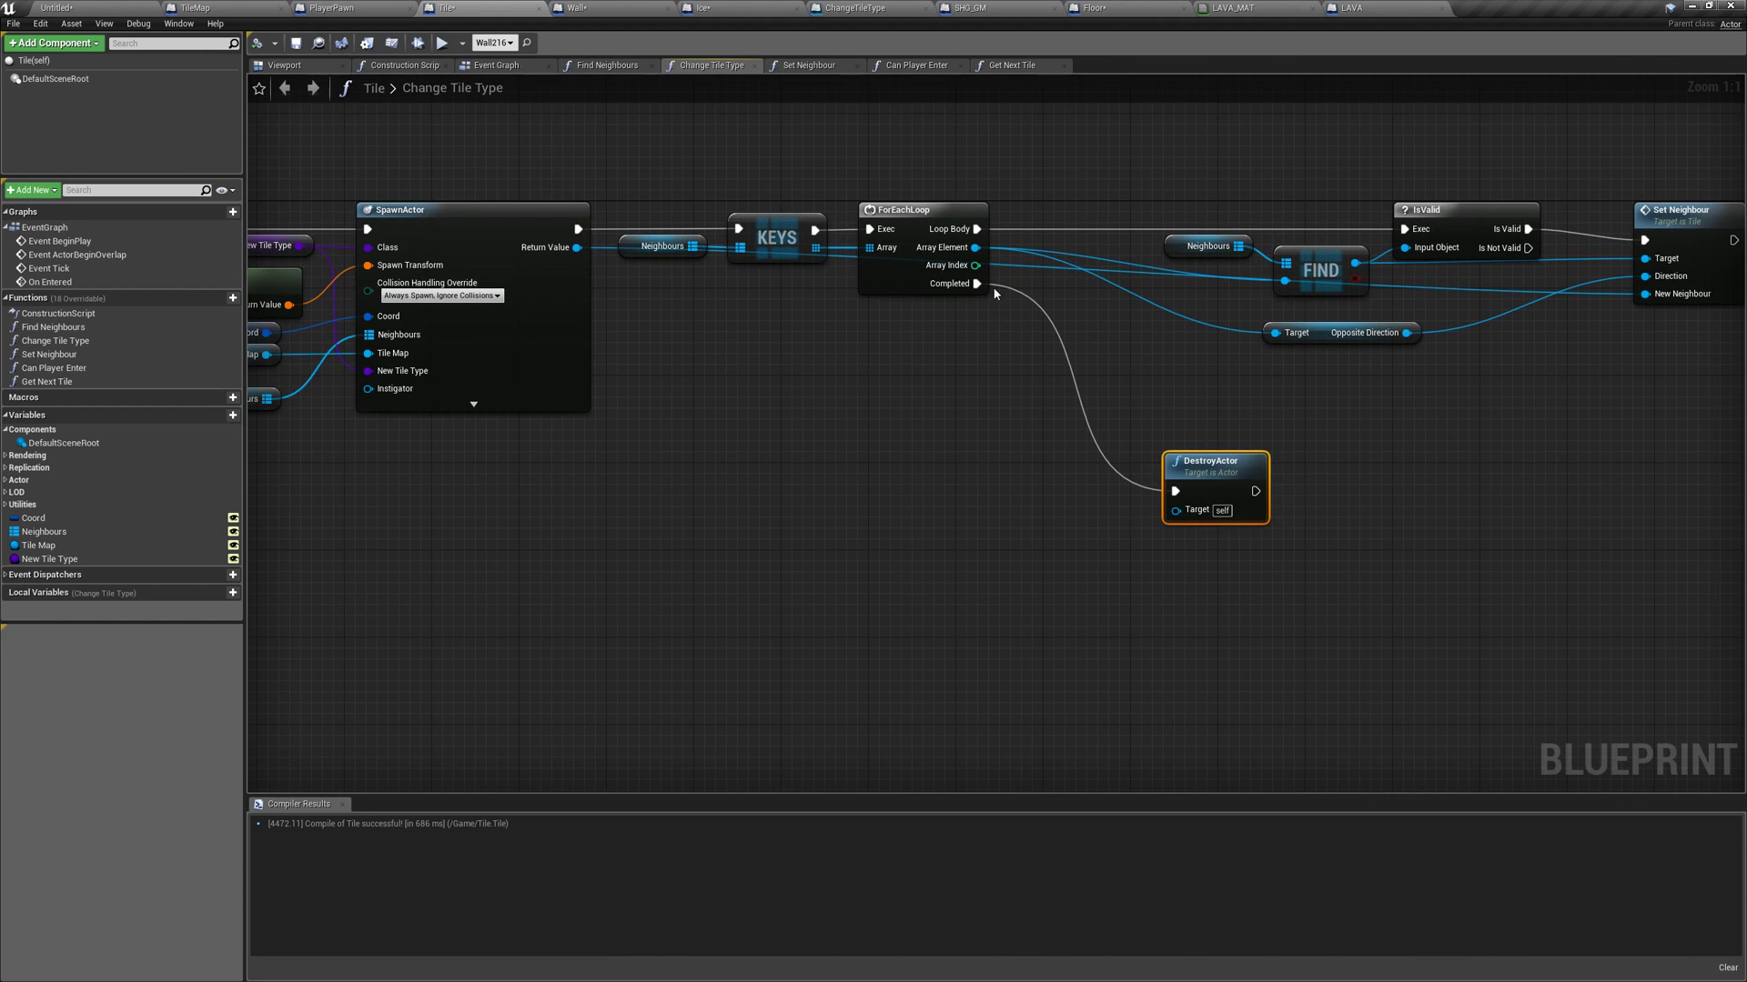
ctrl+drag(38, 545, 825, 521)
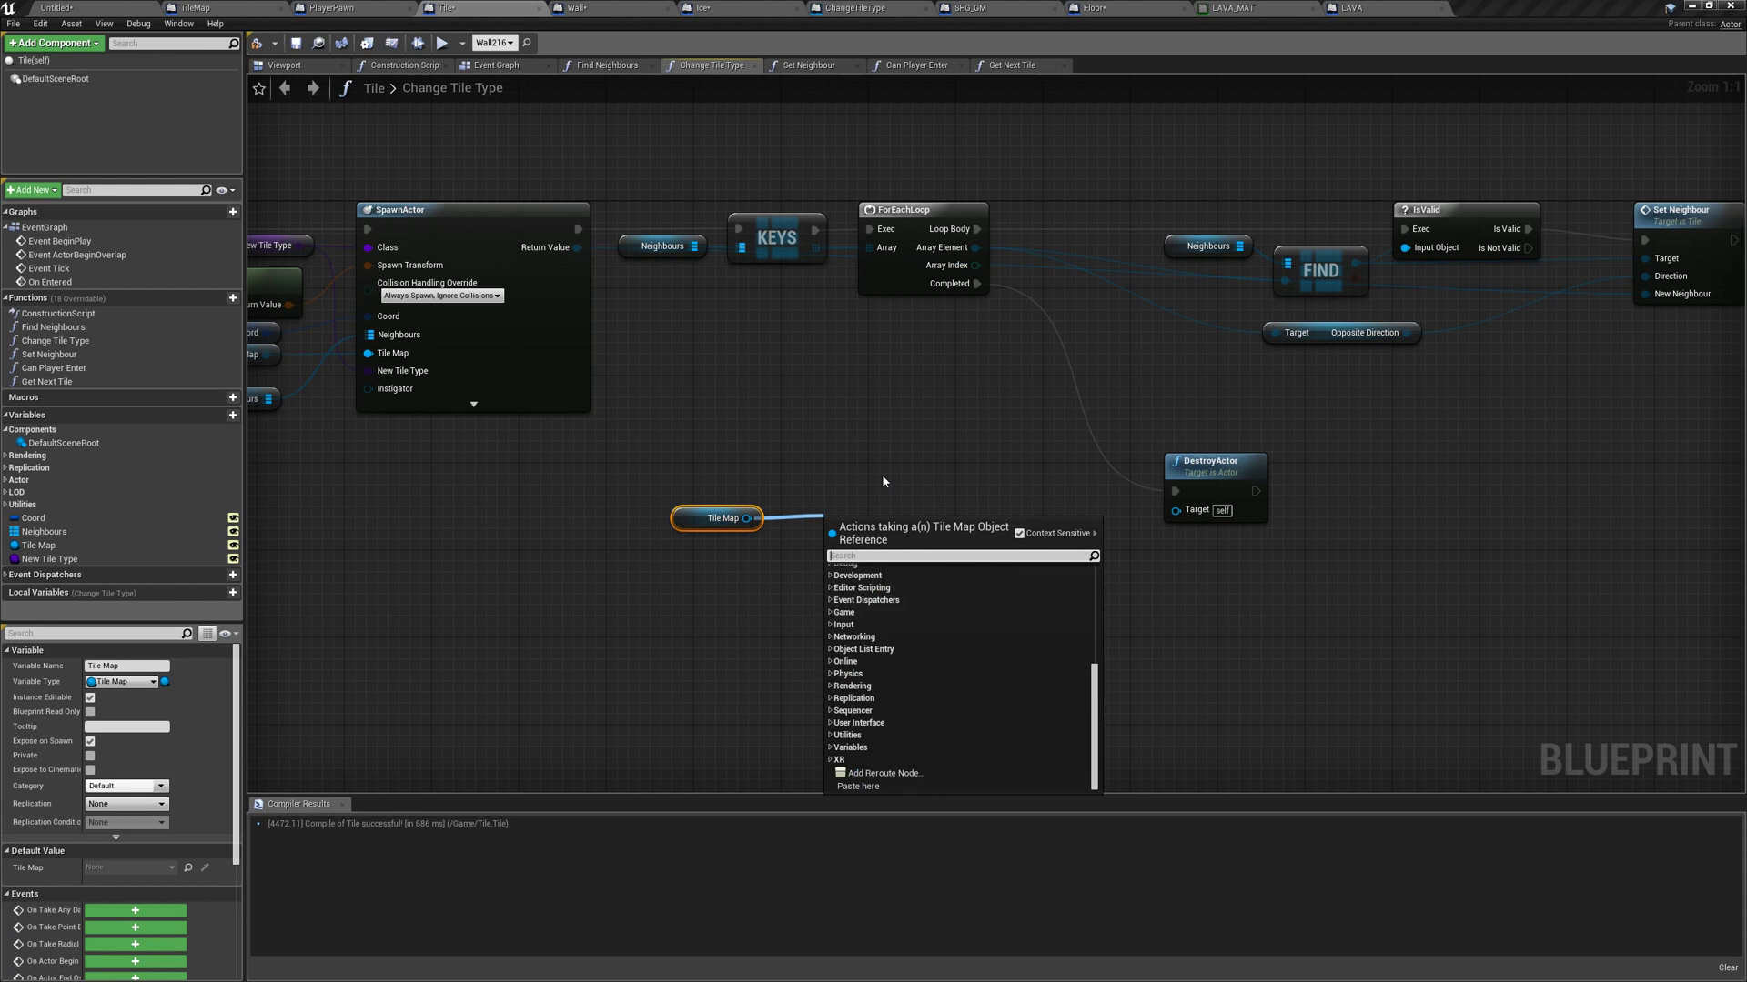
text(reo)
Step: Call Replace Tile with the spawned tile on loop Completed, then compile and save Tile
key(BackSpace)
text(place t)
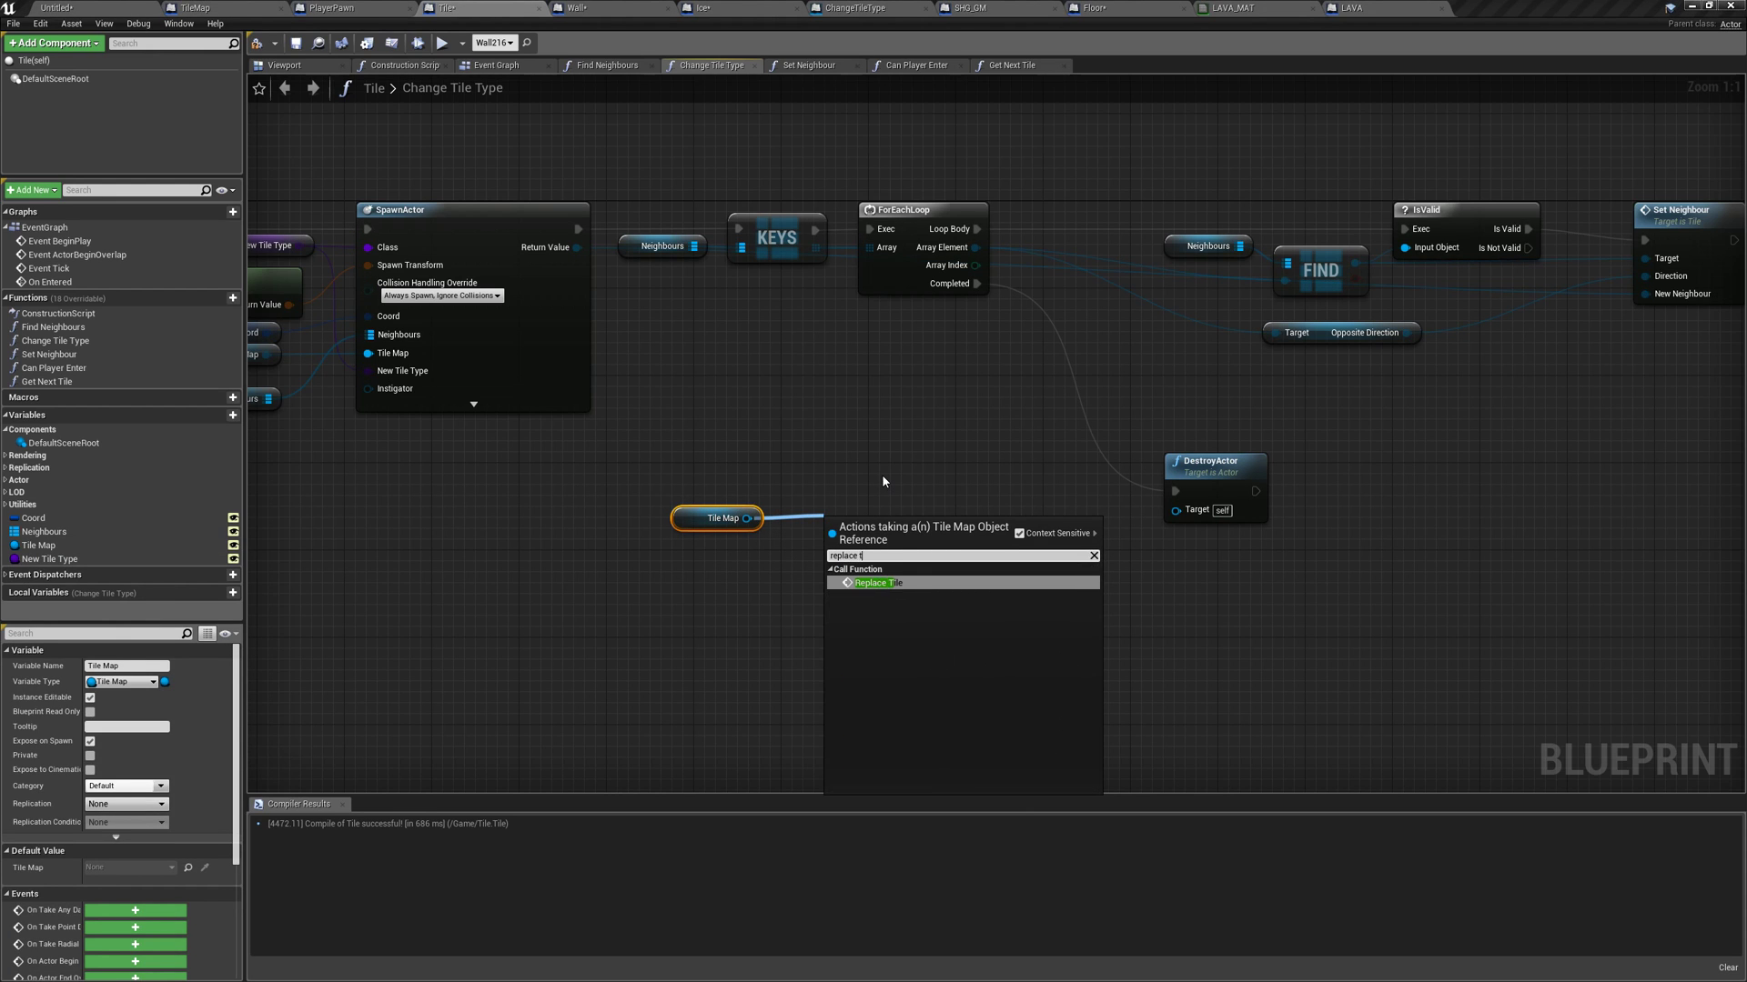
key(Return)
drag(899, 537, 1042, 450)
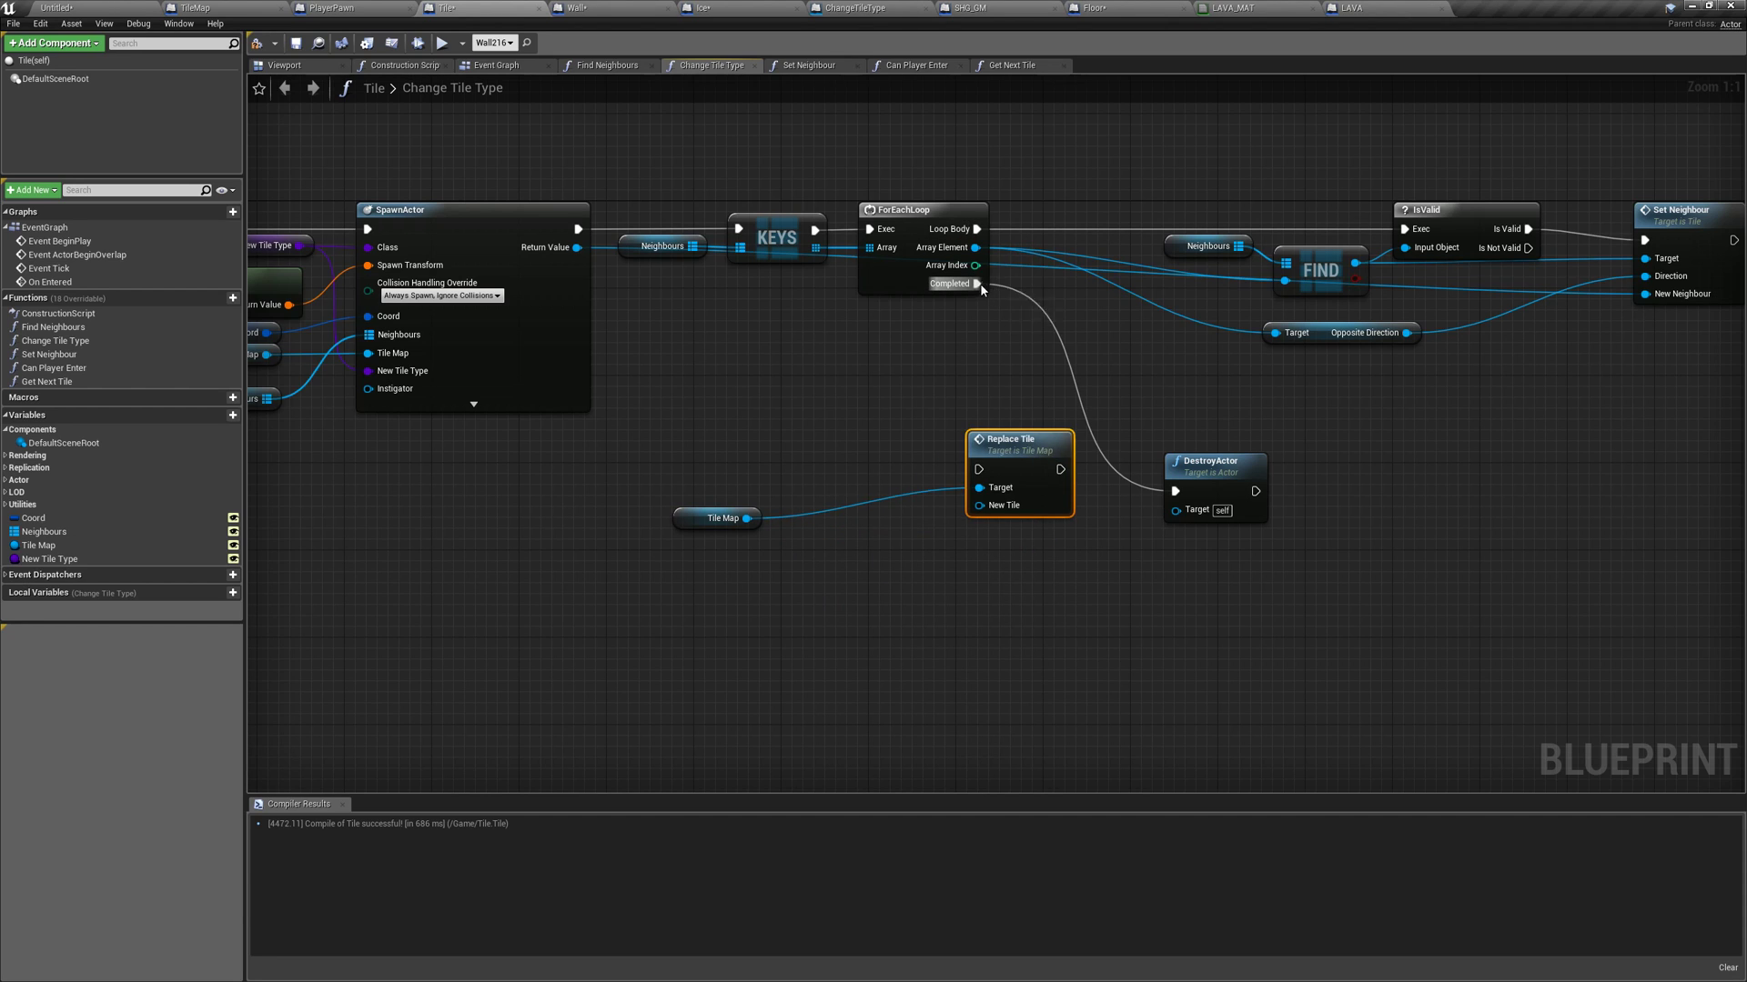
drag(977, 285, 978, 471)
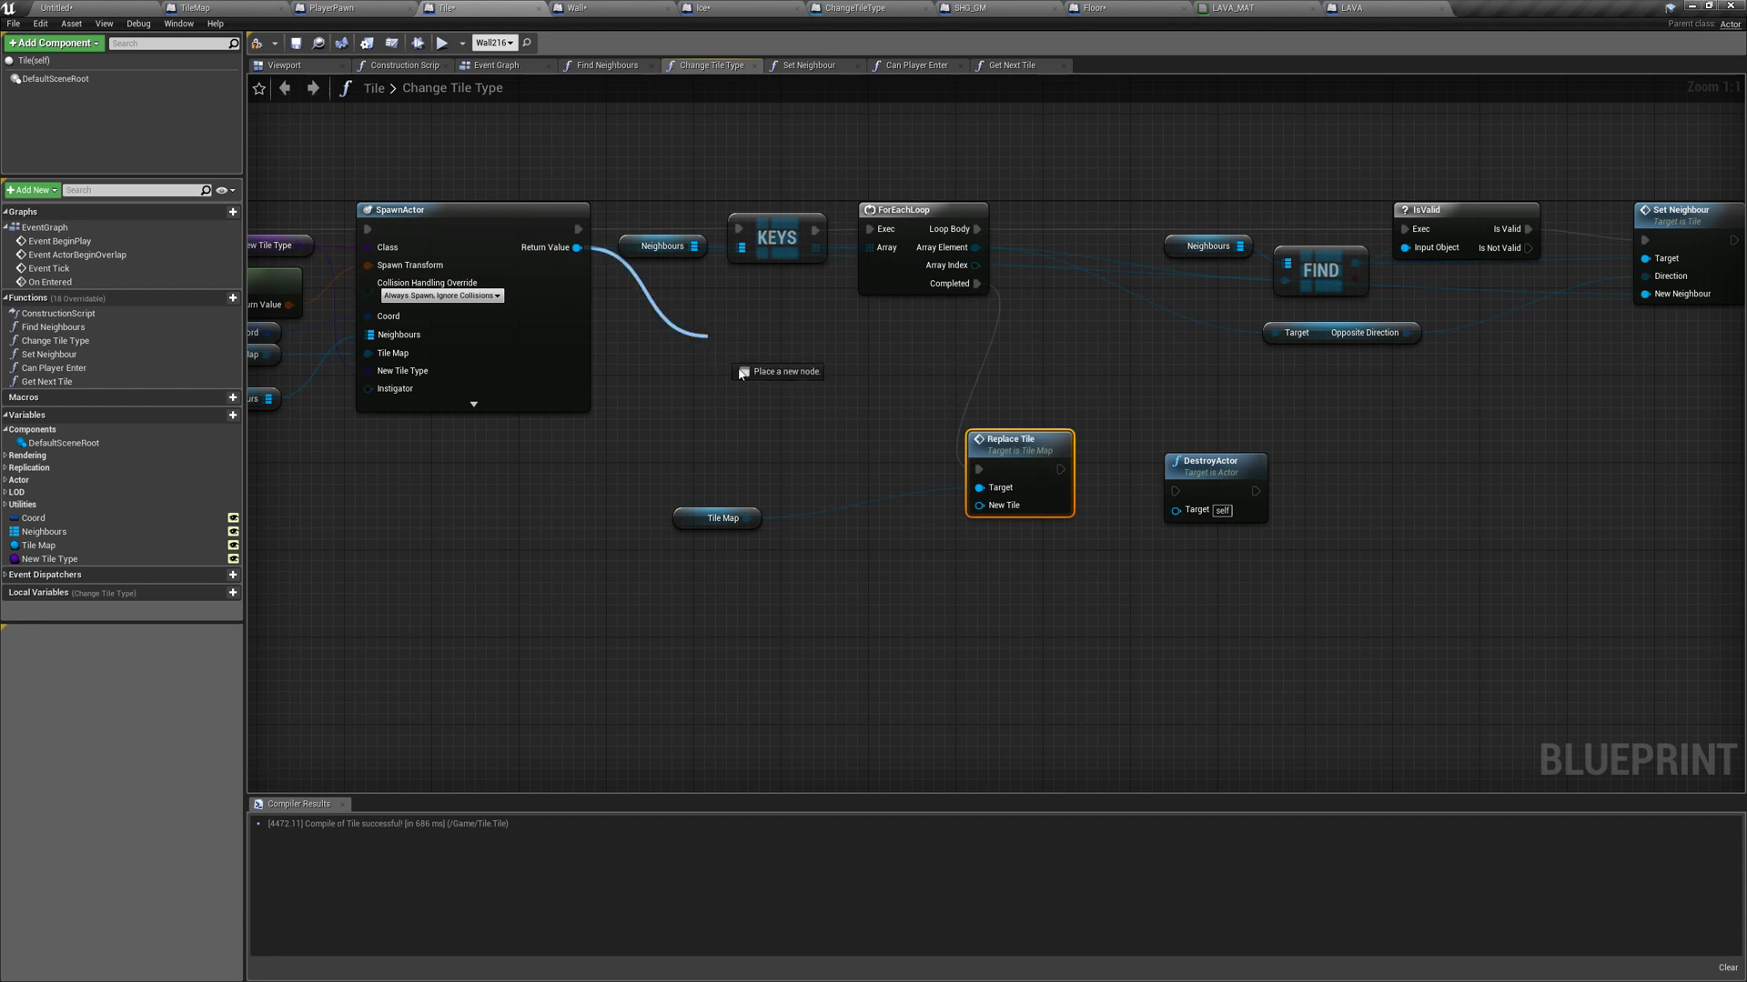
mouse_move(583, 250)
mouse_down()
mouse_move(979, 487)
mouse_move(1173, 493)
mouse_up()
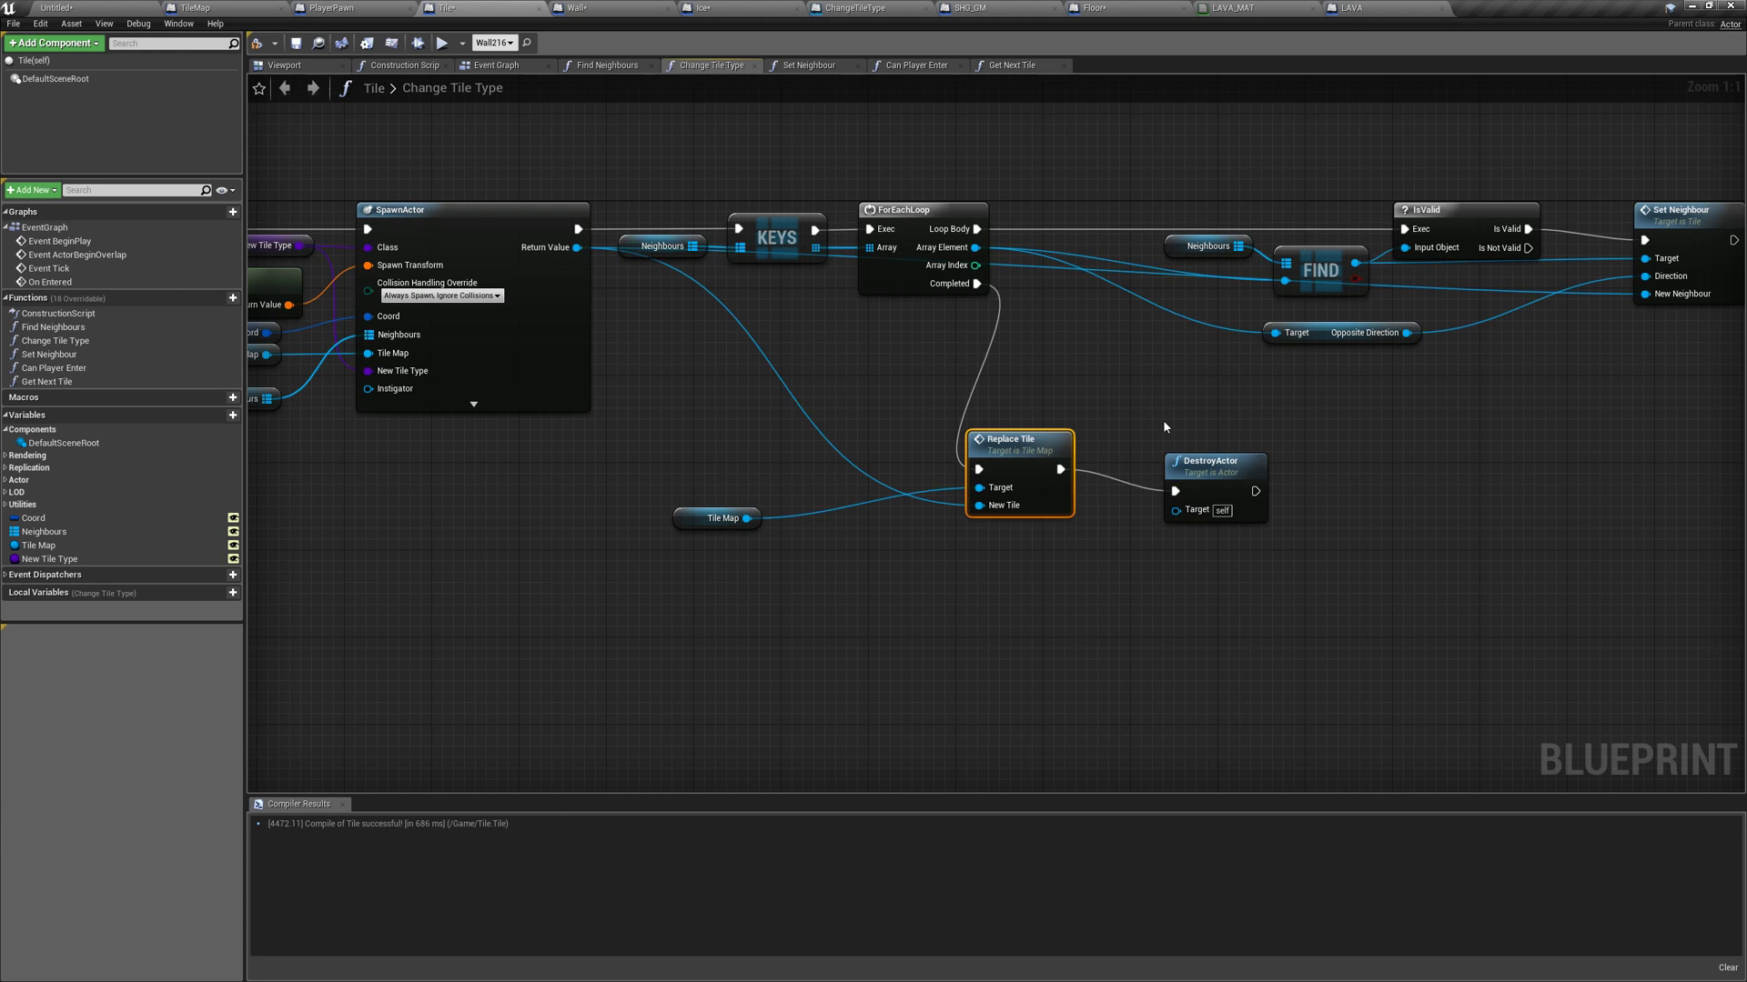
click(296, 51)
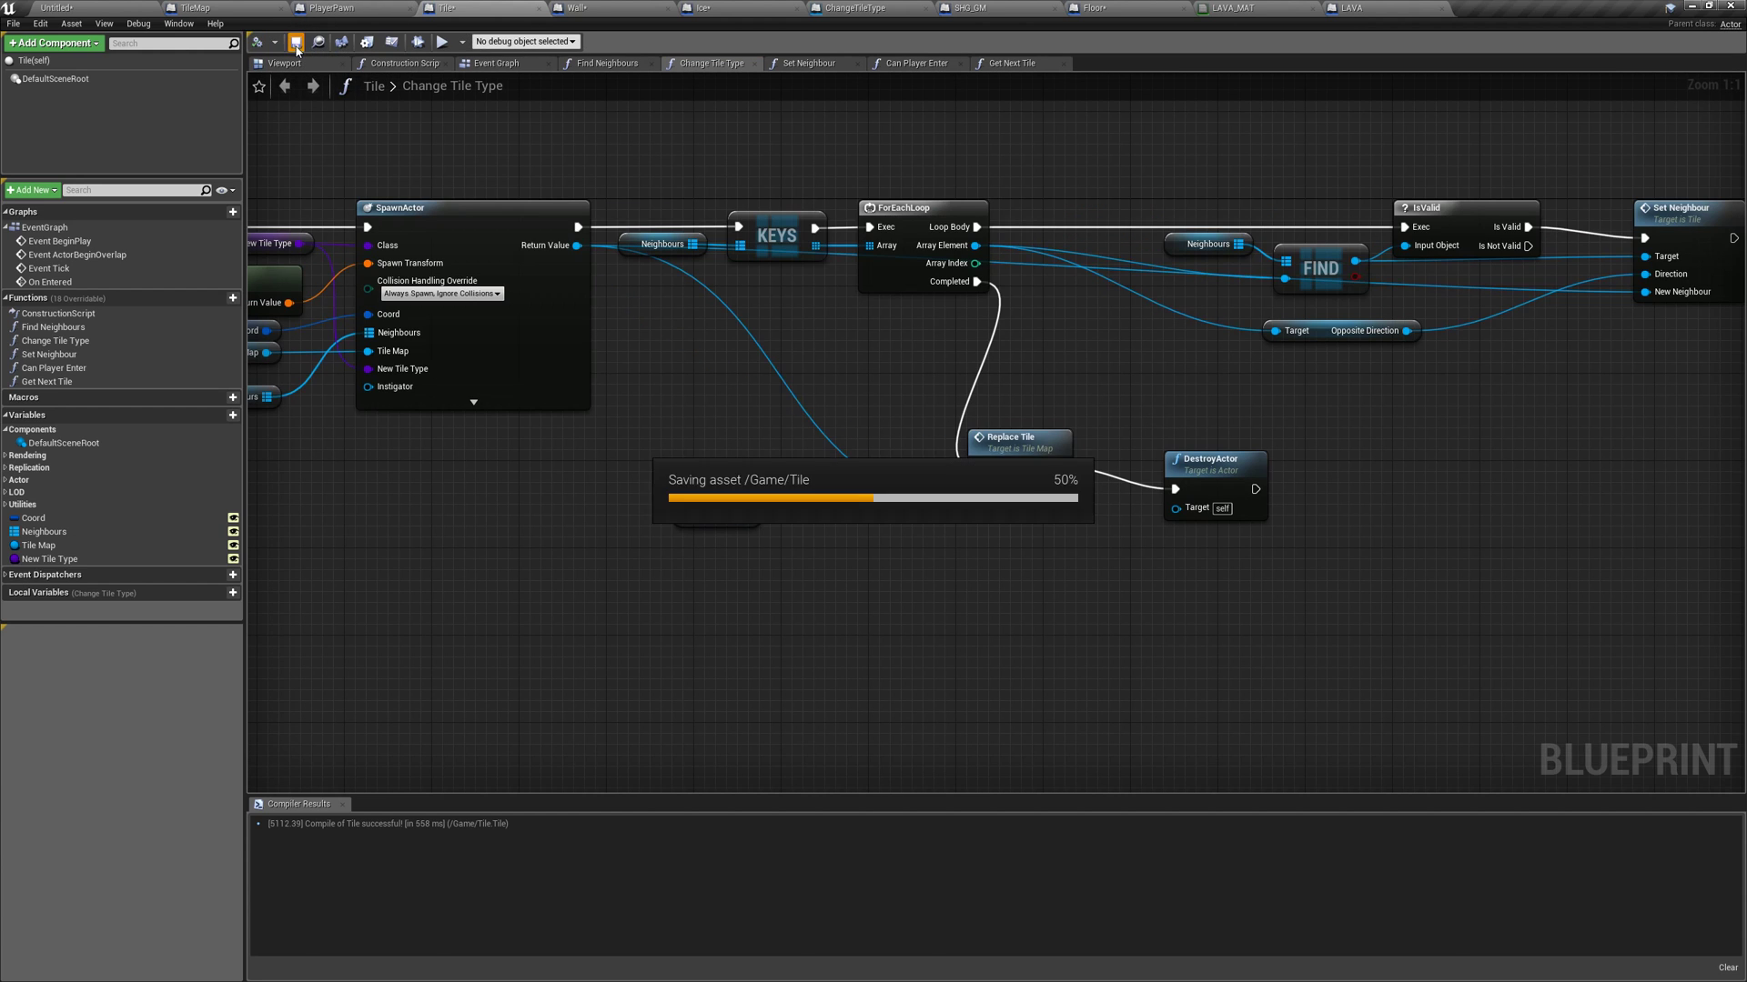
Step: In the level, select TileMap, expand its Tile array, and run Reset Map
click(57, 8)
scroll(835, 417, up, 5)
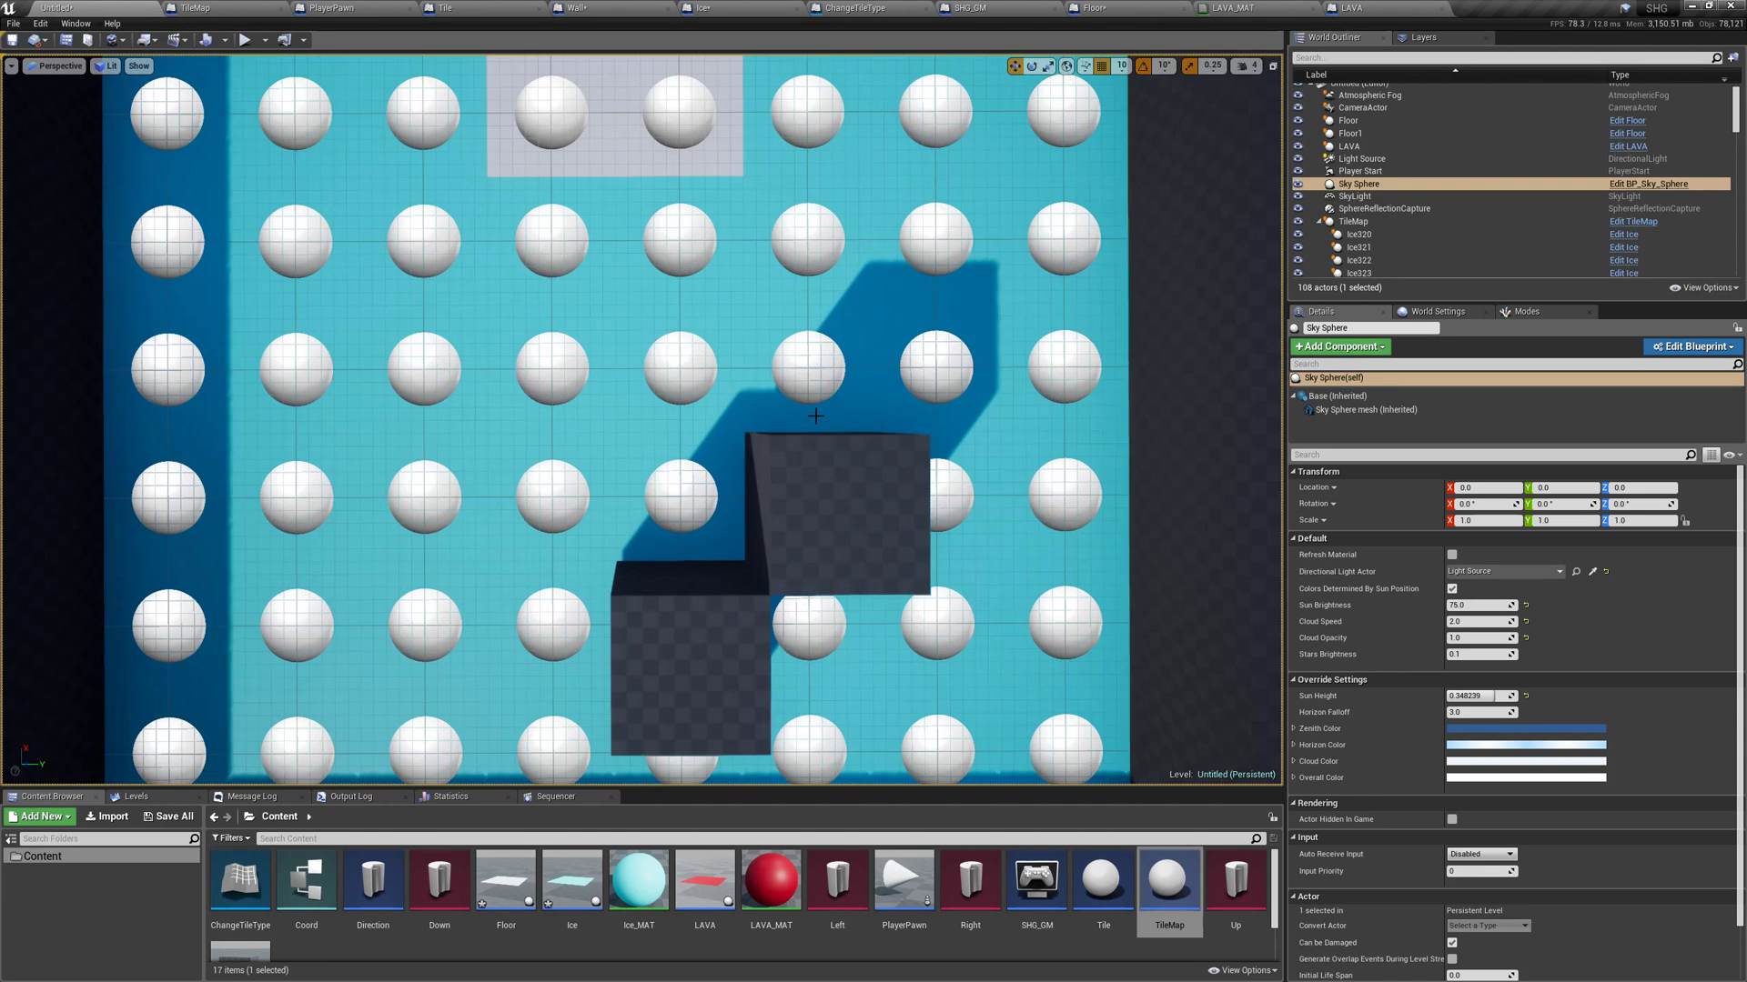
click(1353, 222)
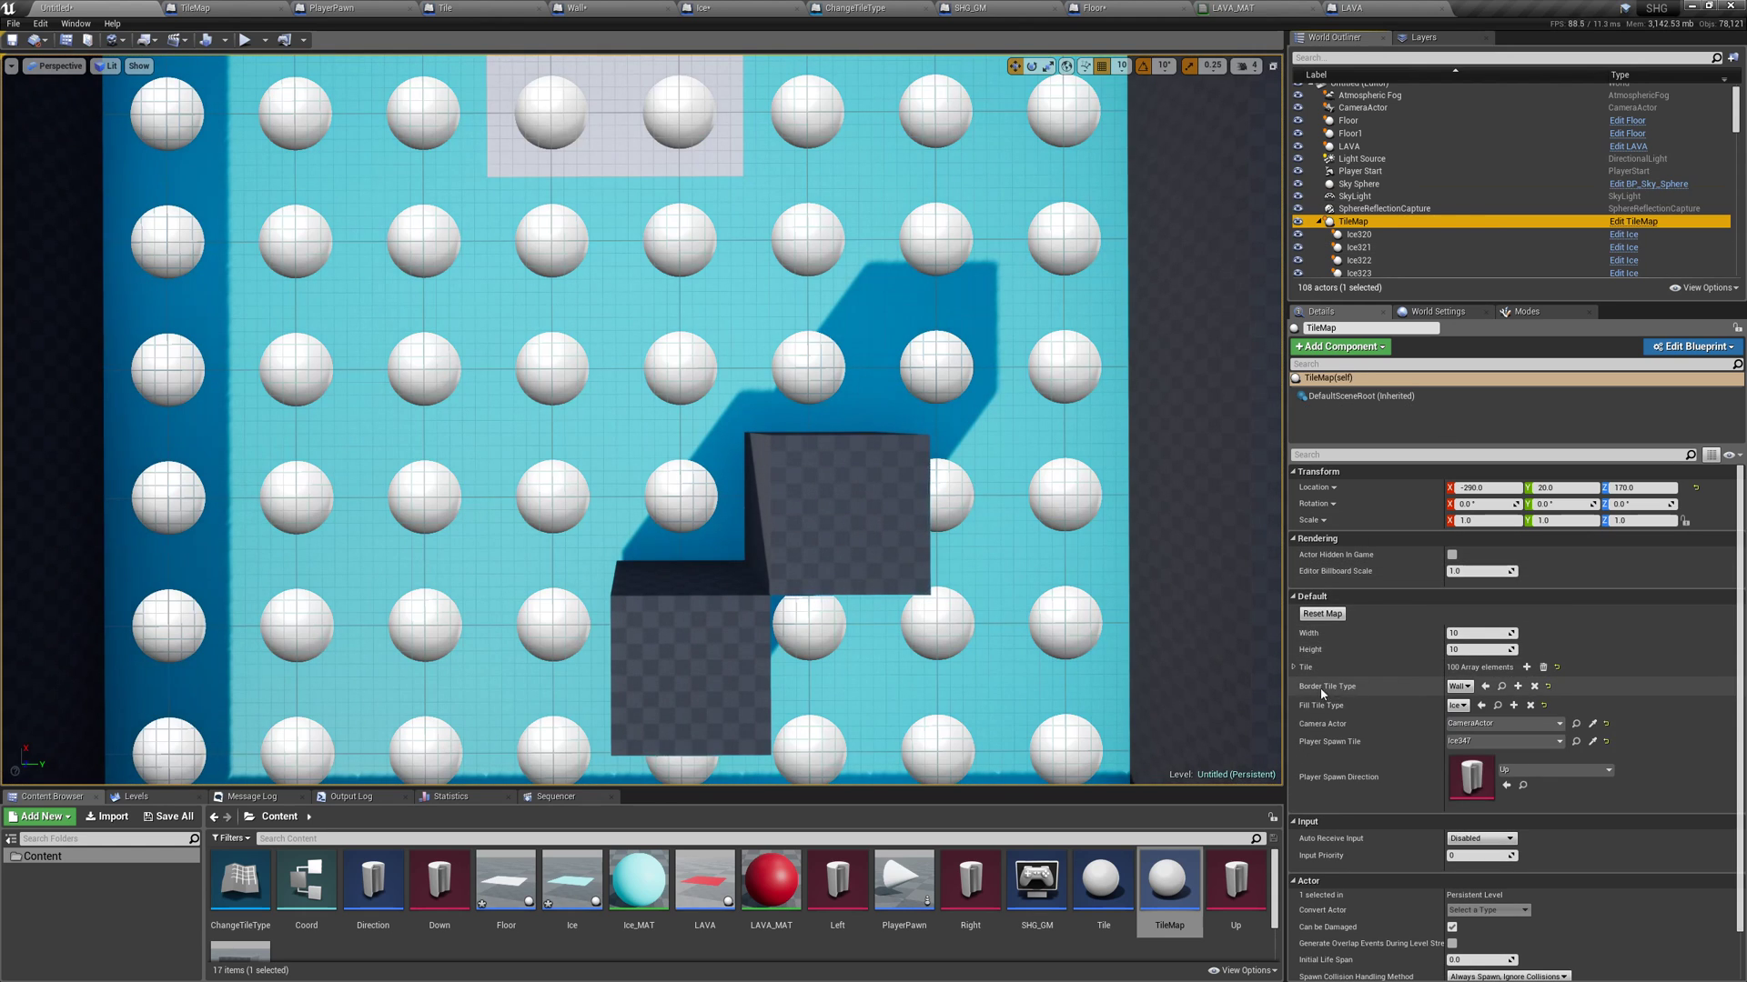
click(1295, 666)
scroll(1329, 702, down, 2)
scroll(1327, 701, down, 3)
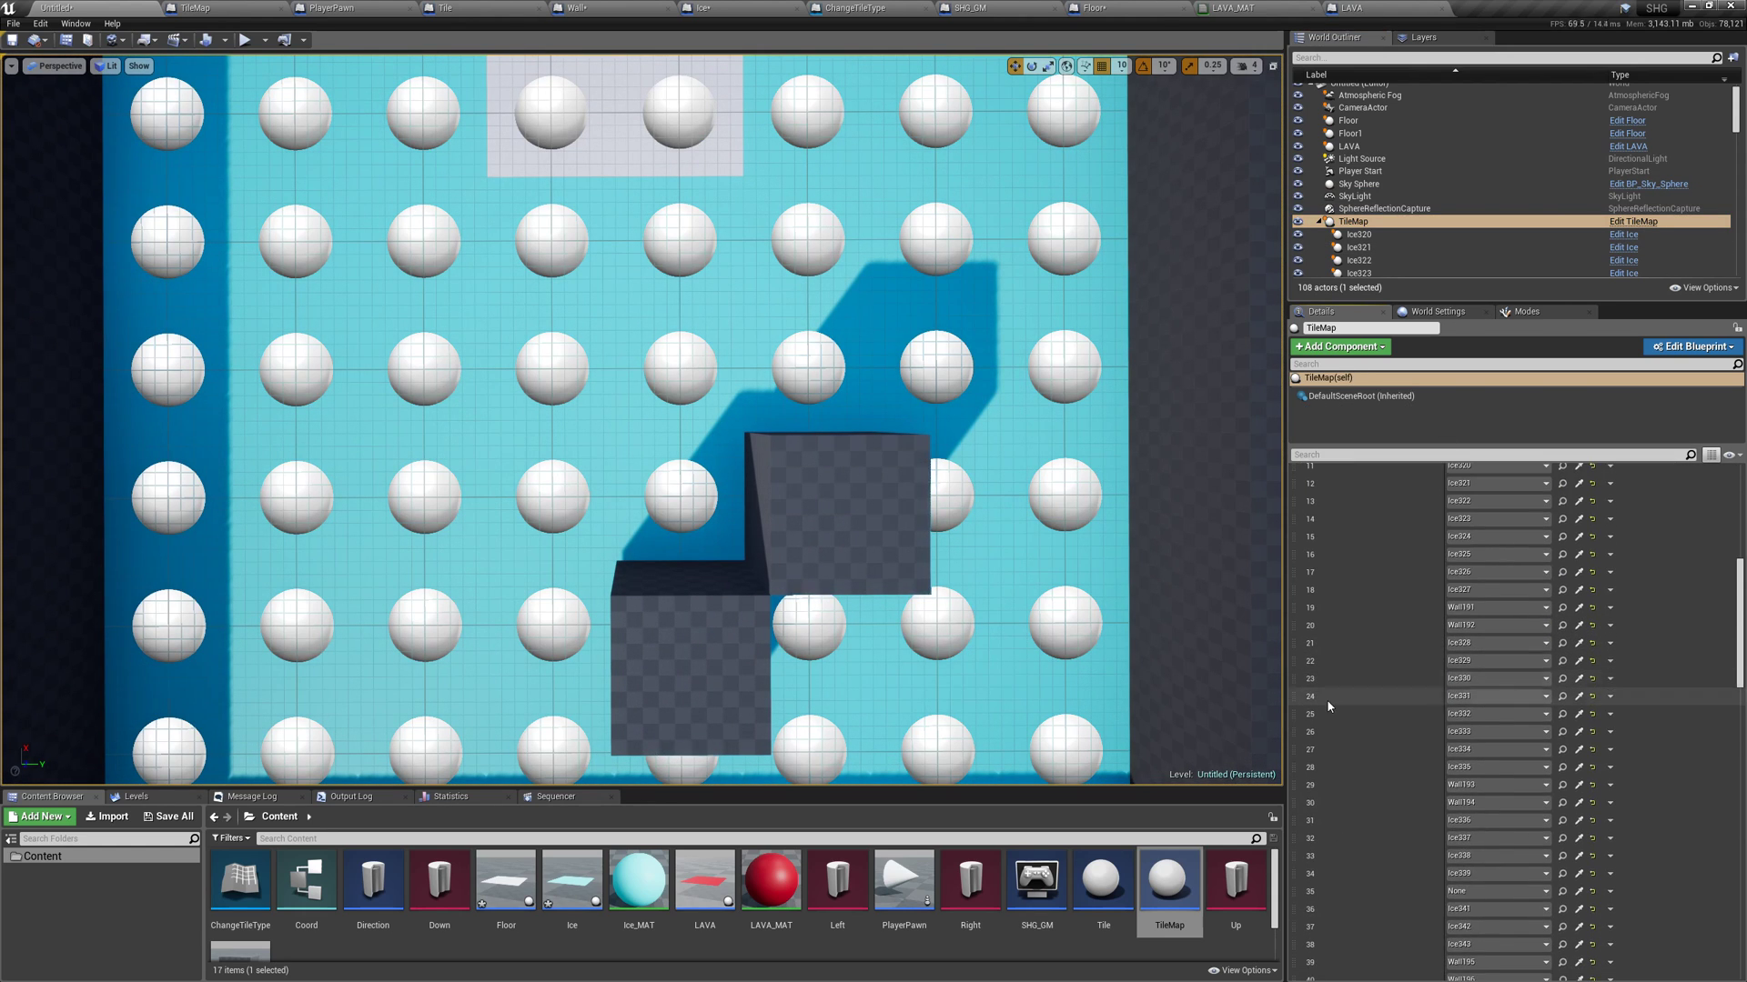
scroll(1327, 700, down, 2)
scroll(1327, 701, down, 3)
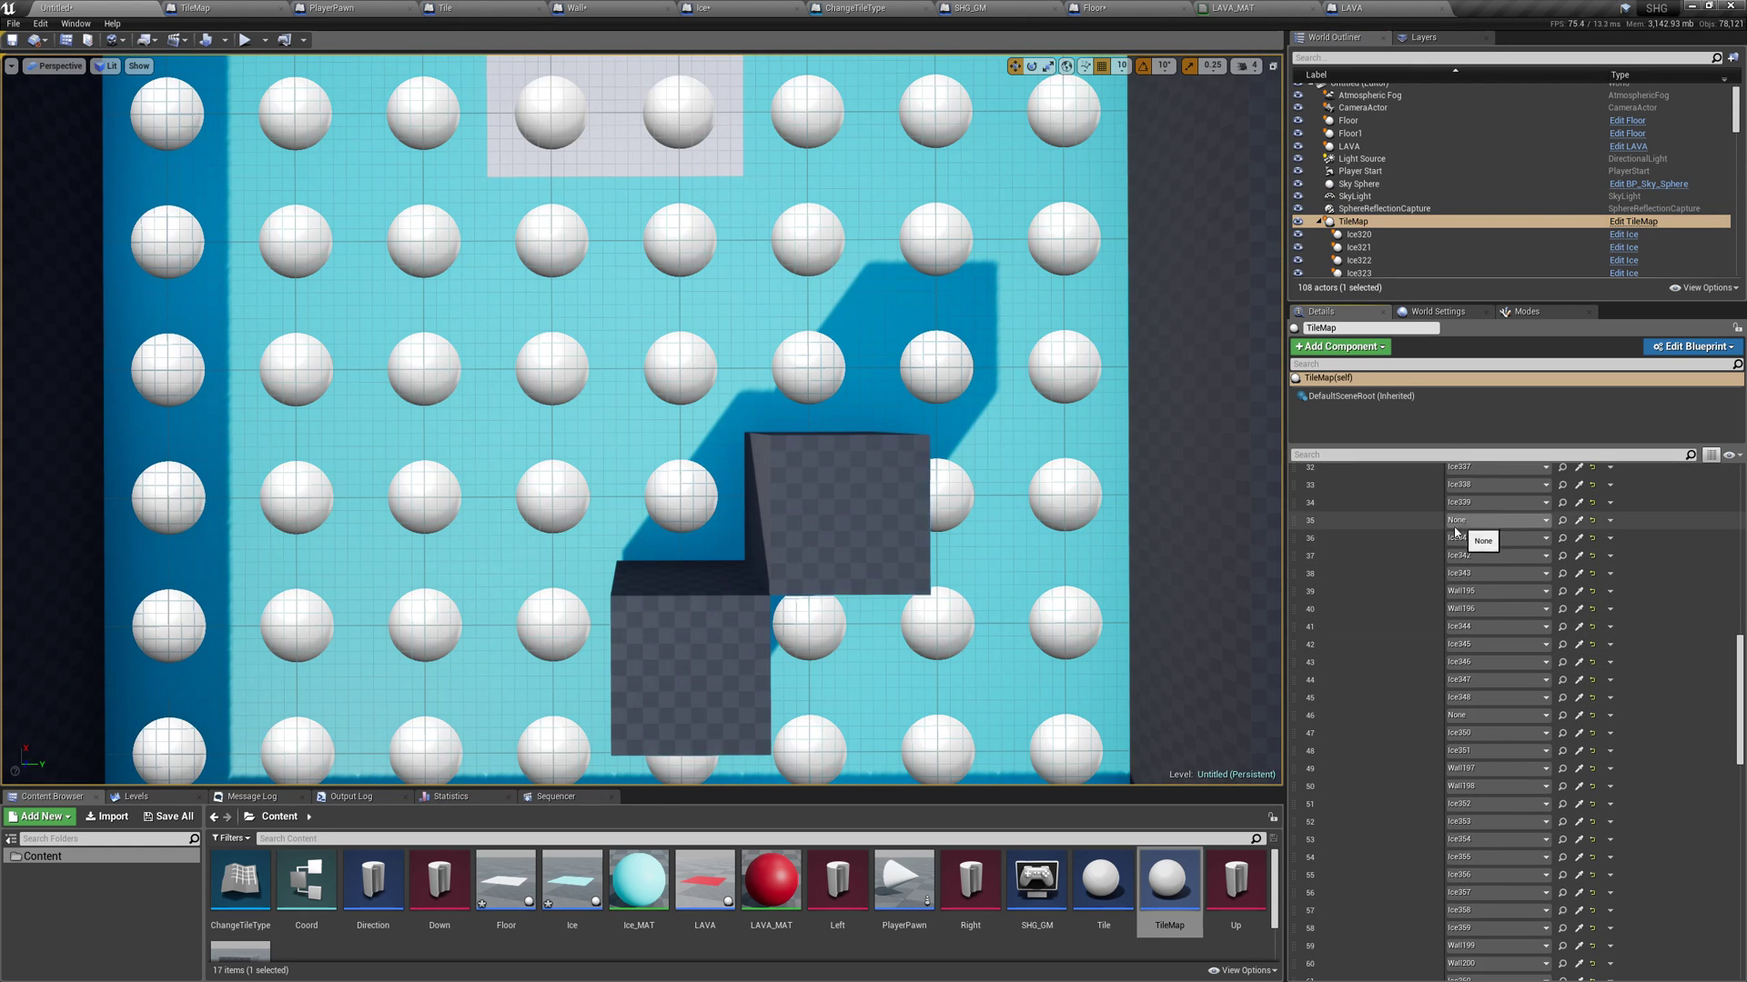
scroll(1464, 600, down, 2)
scroll(1466, 642, down, 3)
scroll(1464, 642, down, 3)
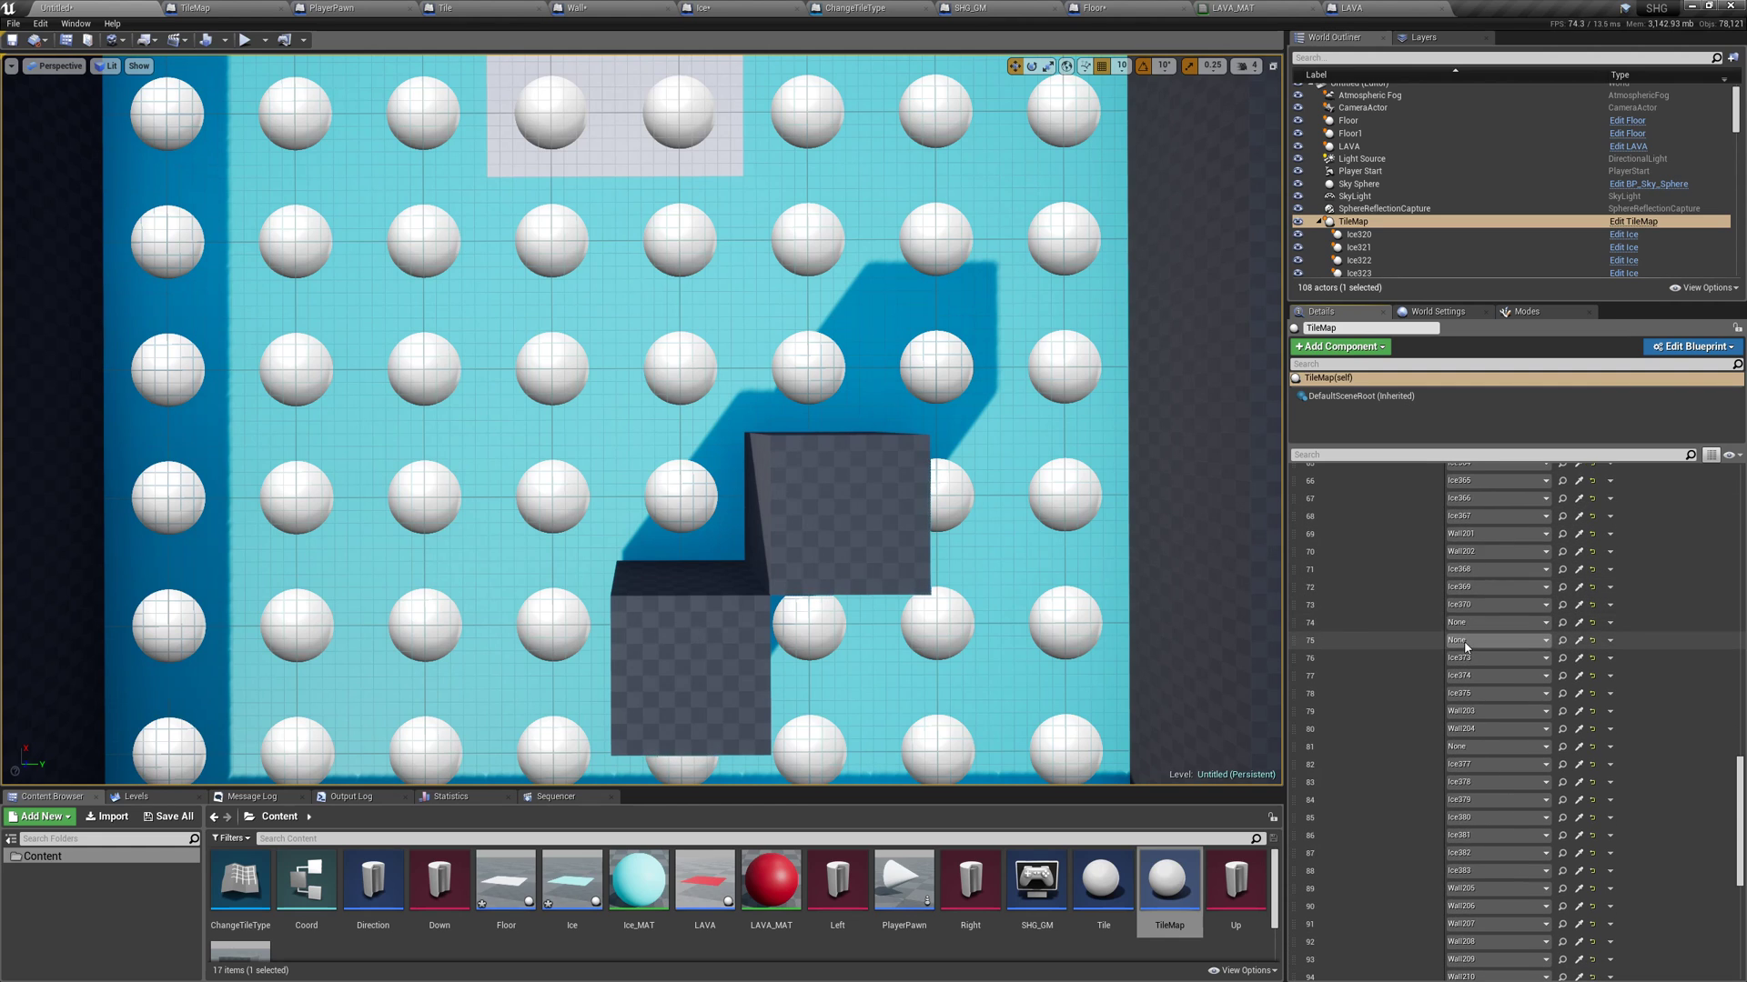
scroll(1356, 242, up, 1)
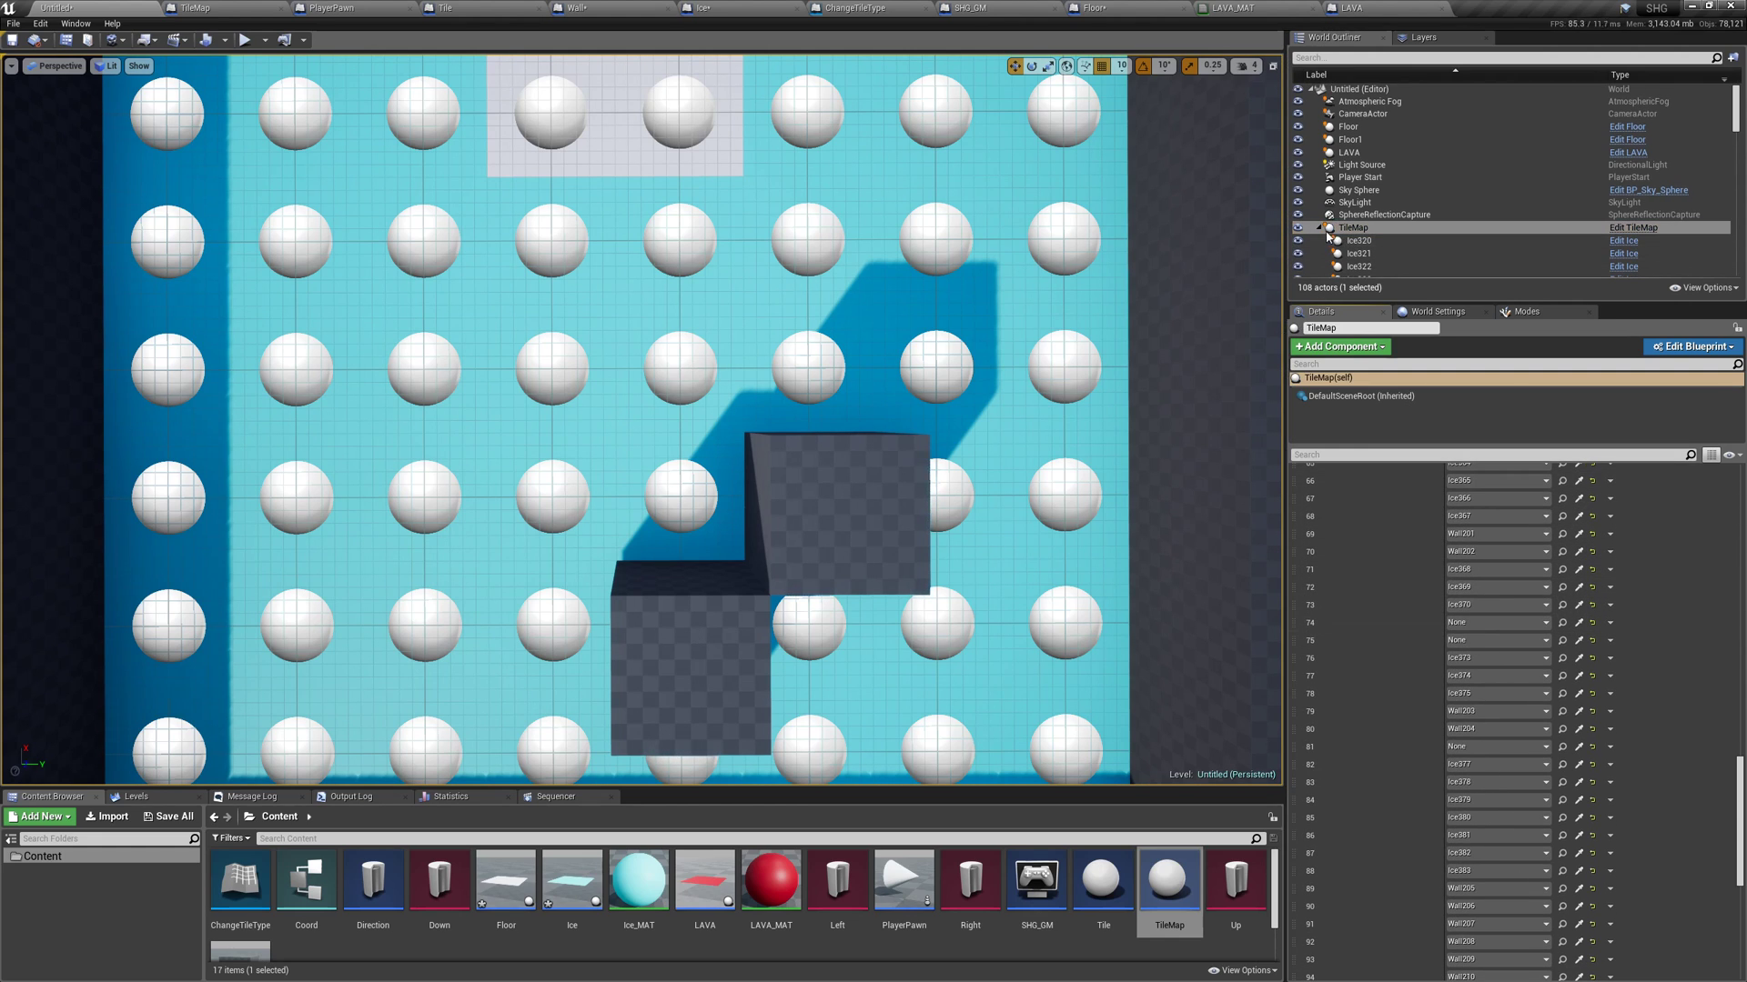
click(1344, 227)
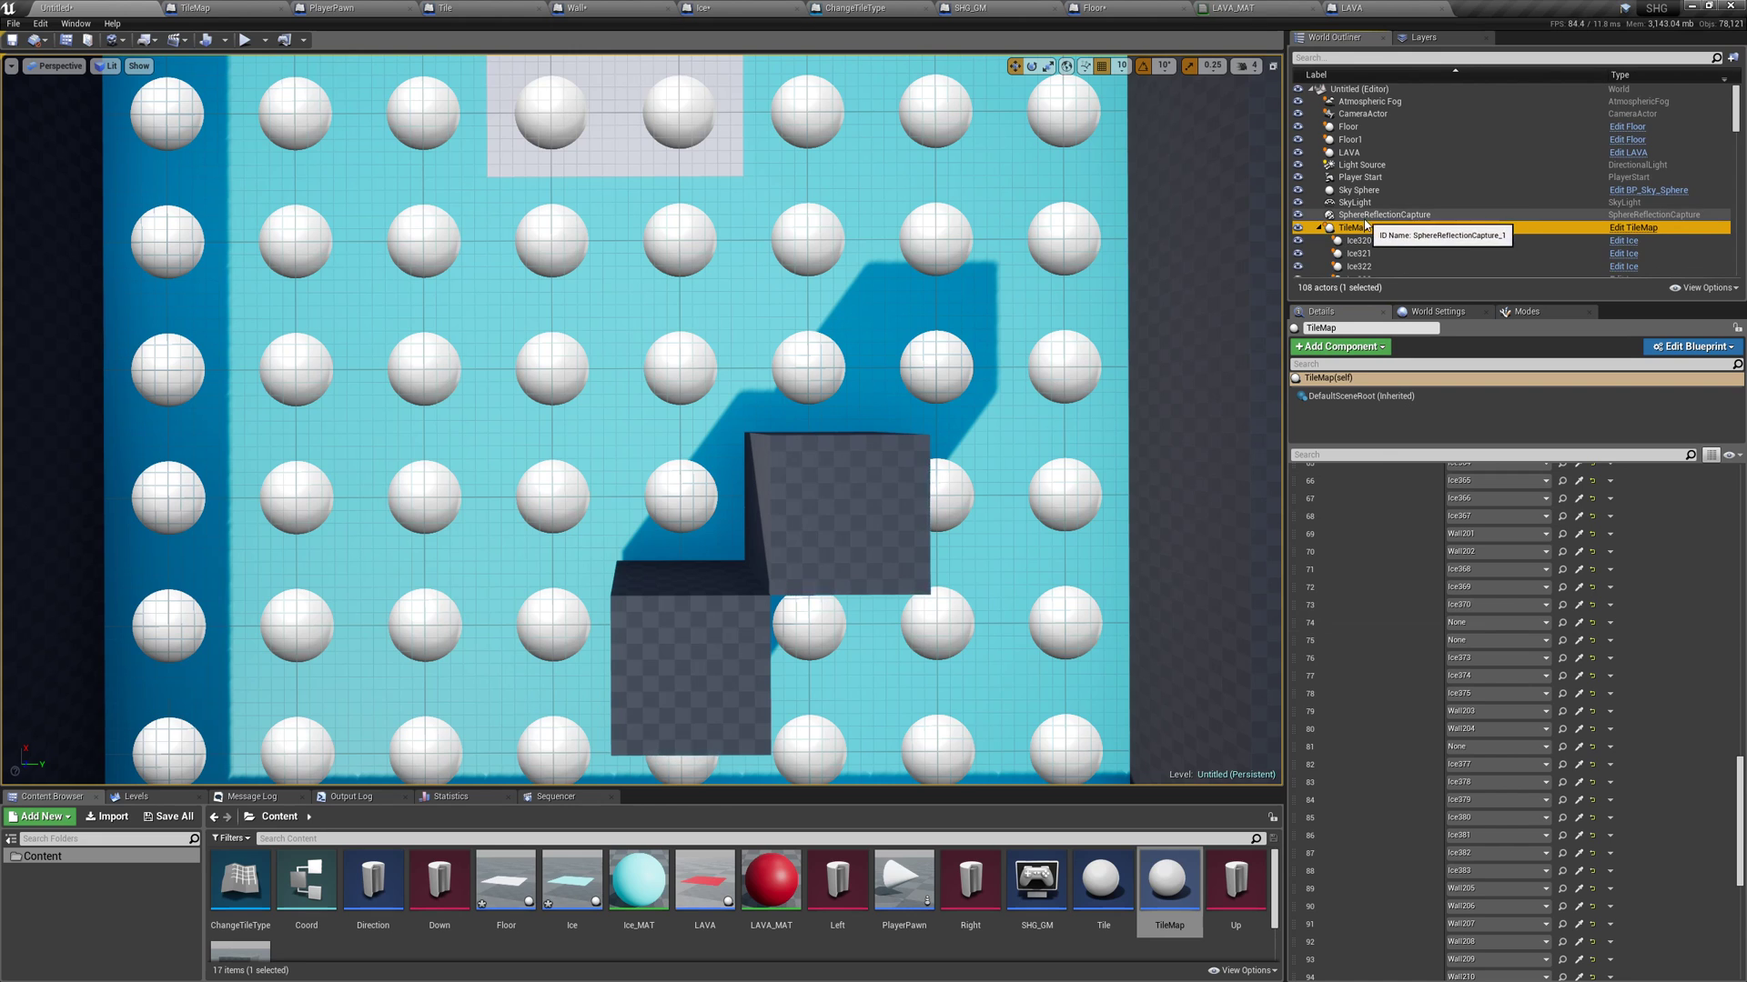
click(1380, 214)
key(Down)
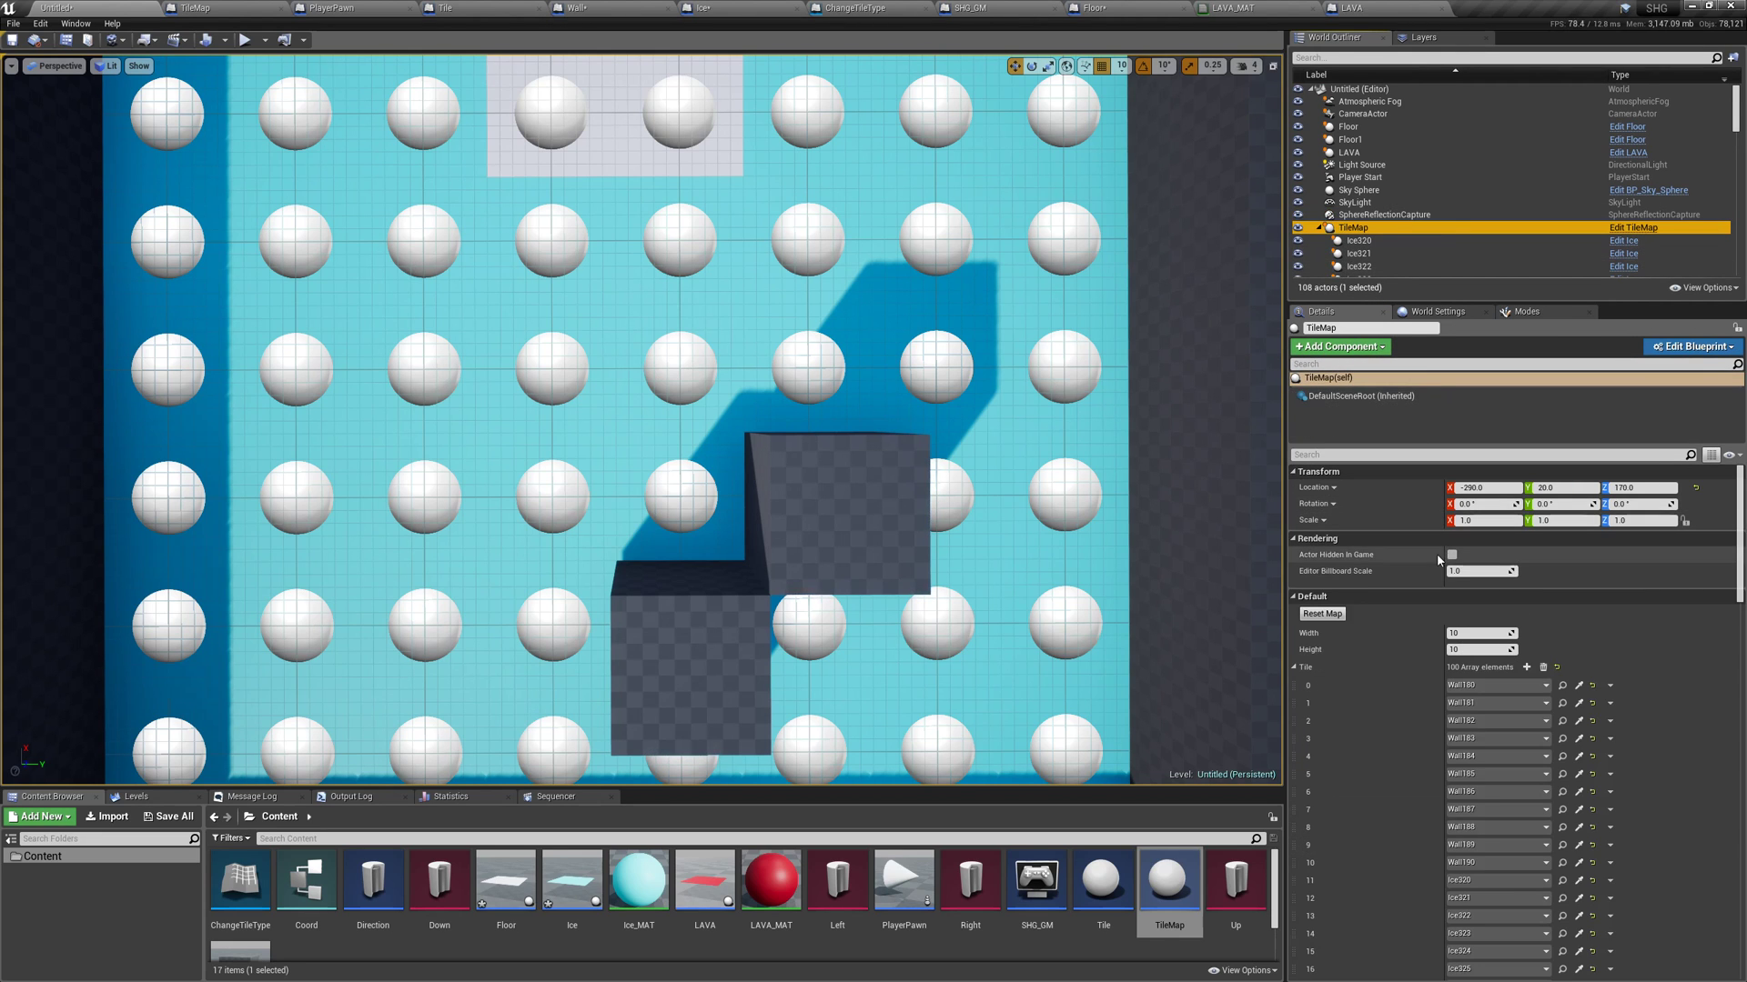
click(1318, 615)
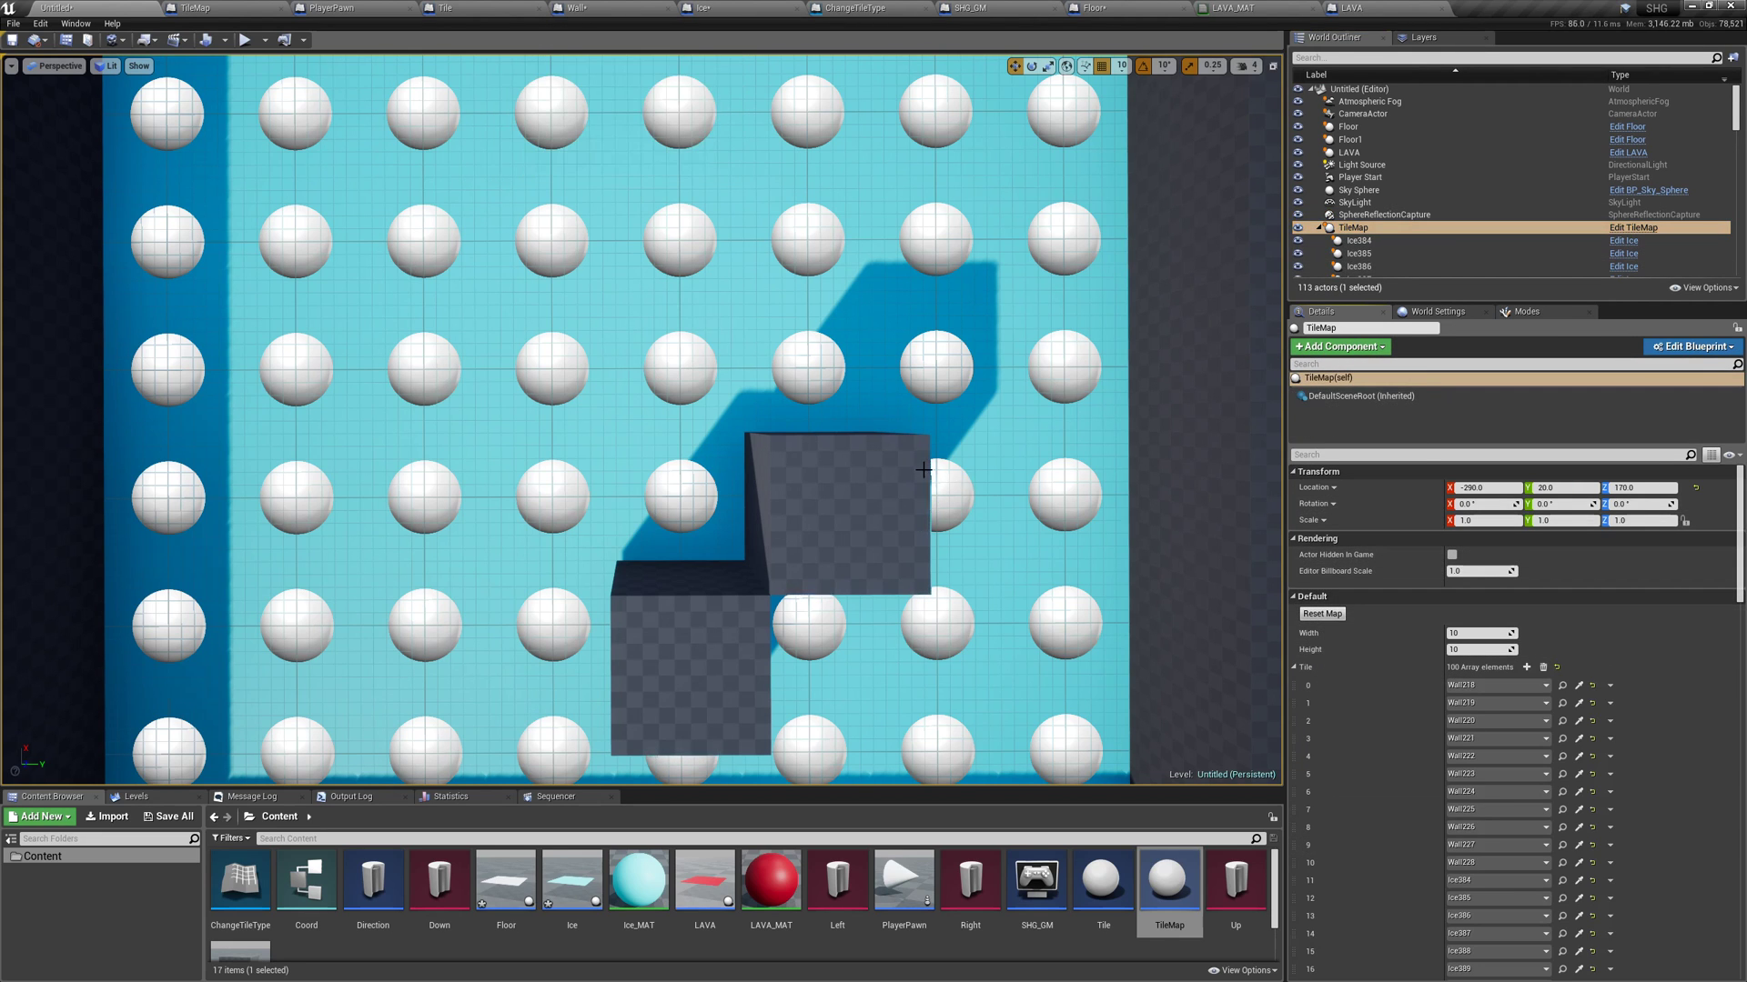
scroll(919, 487, down, 3)
Step: Delete the two dark wall cubes and the top-left tile
click(724, 465)
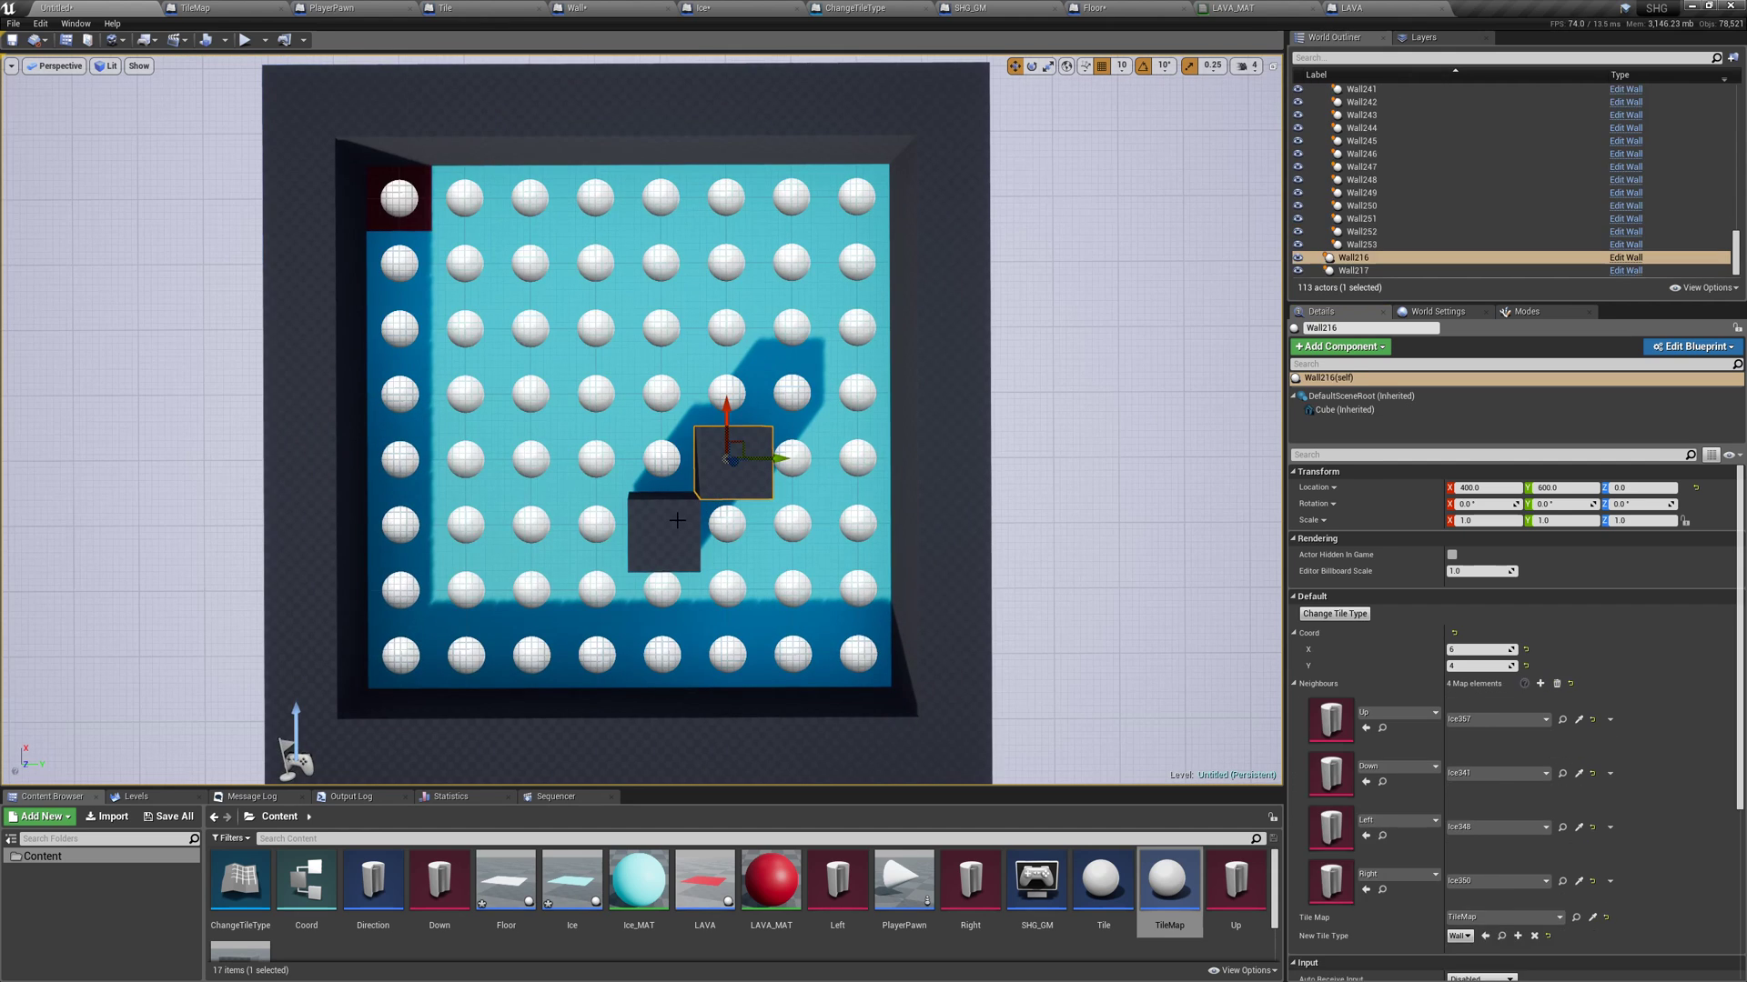
ctrl+click(663, 533)
ctrl+click(398, 201)
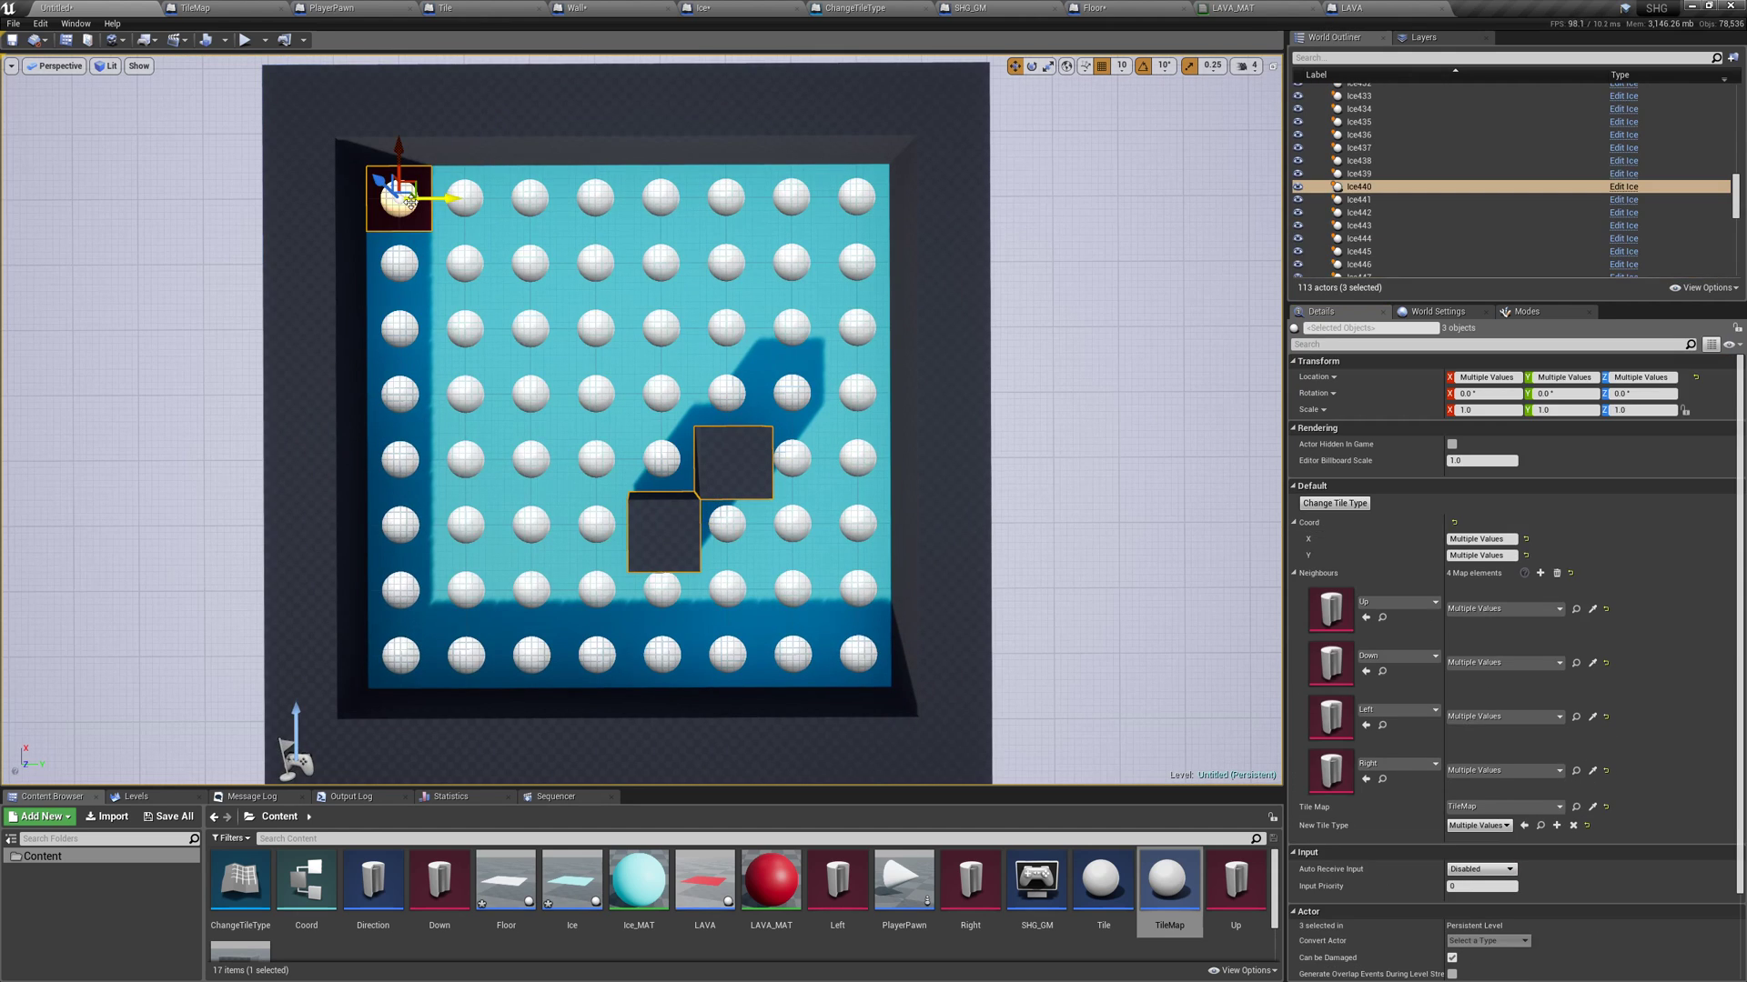
key(Delete)
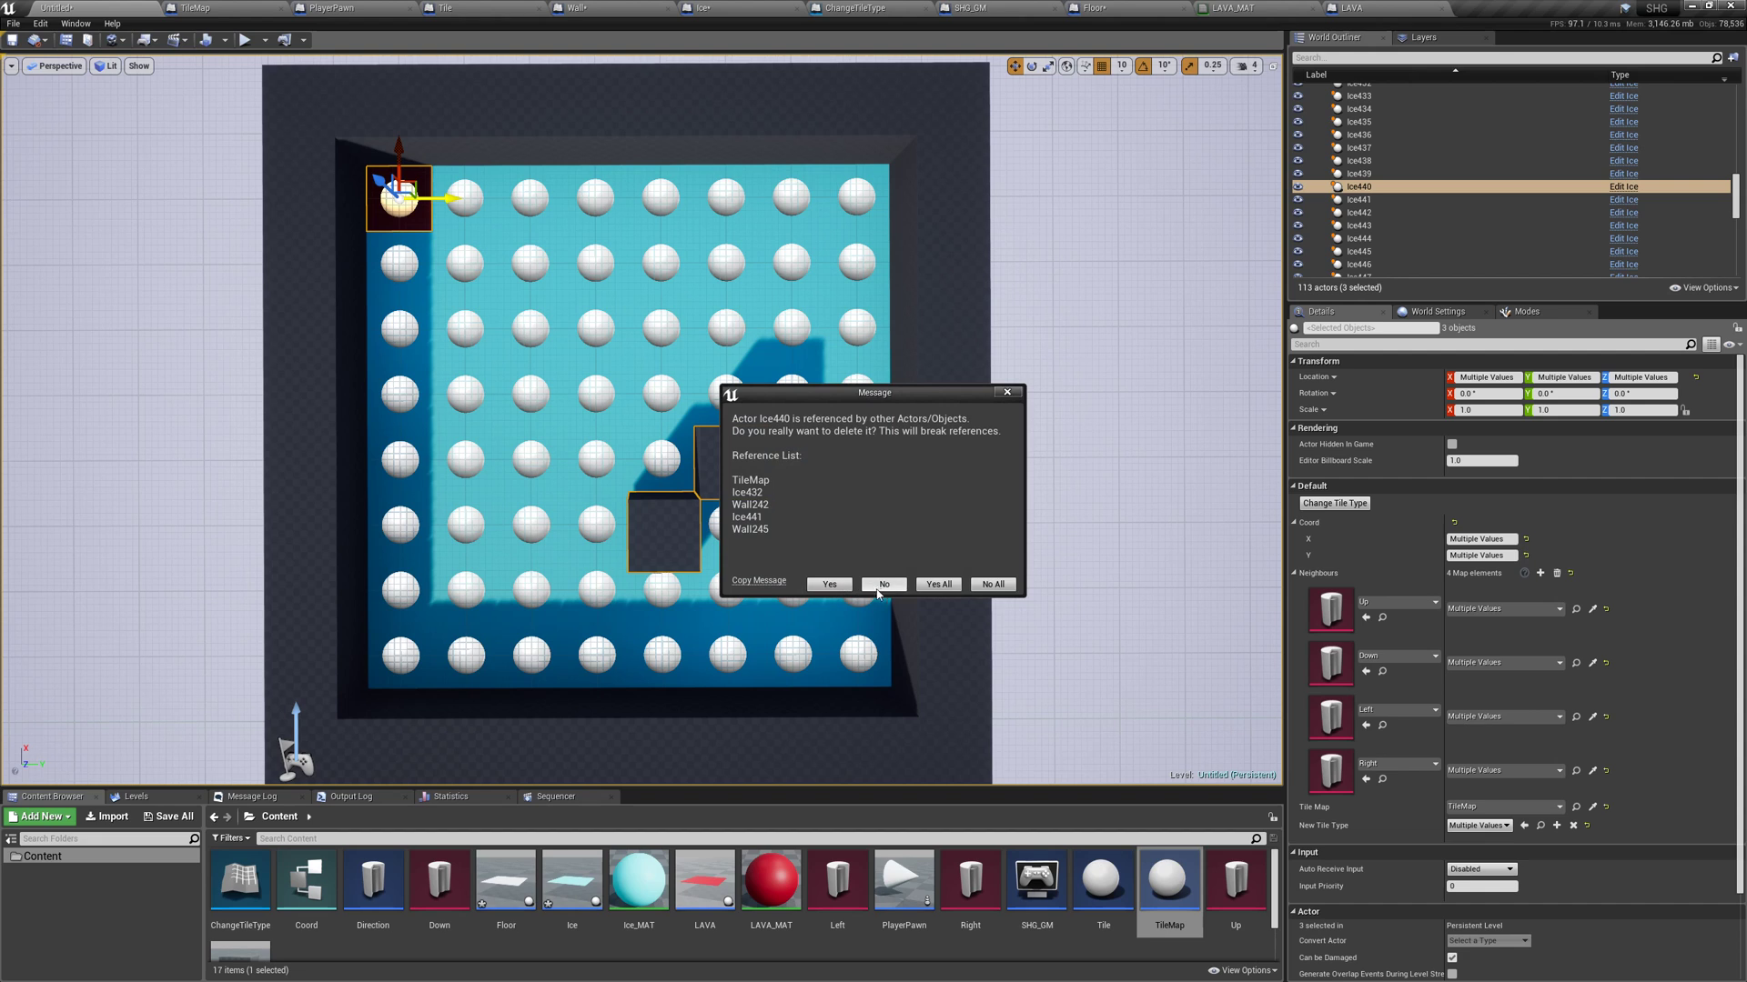
click(938, 584)
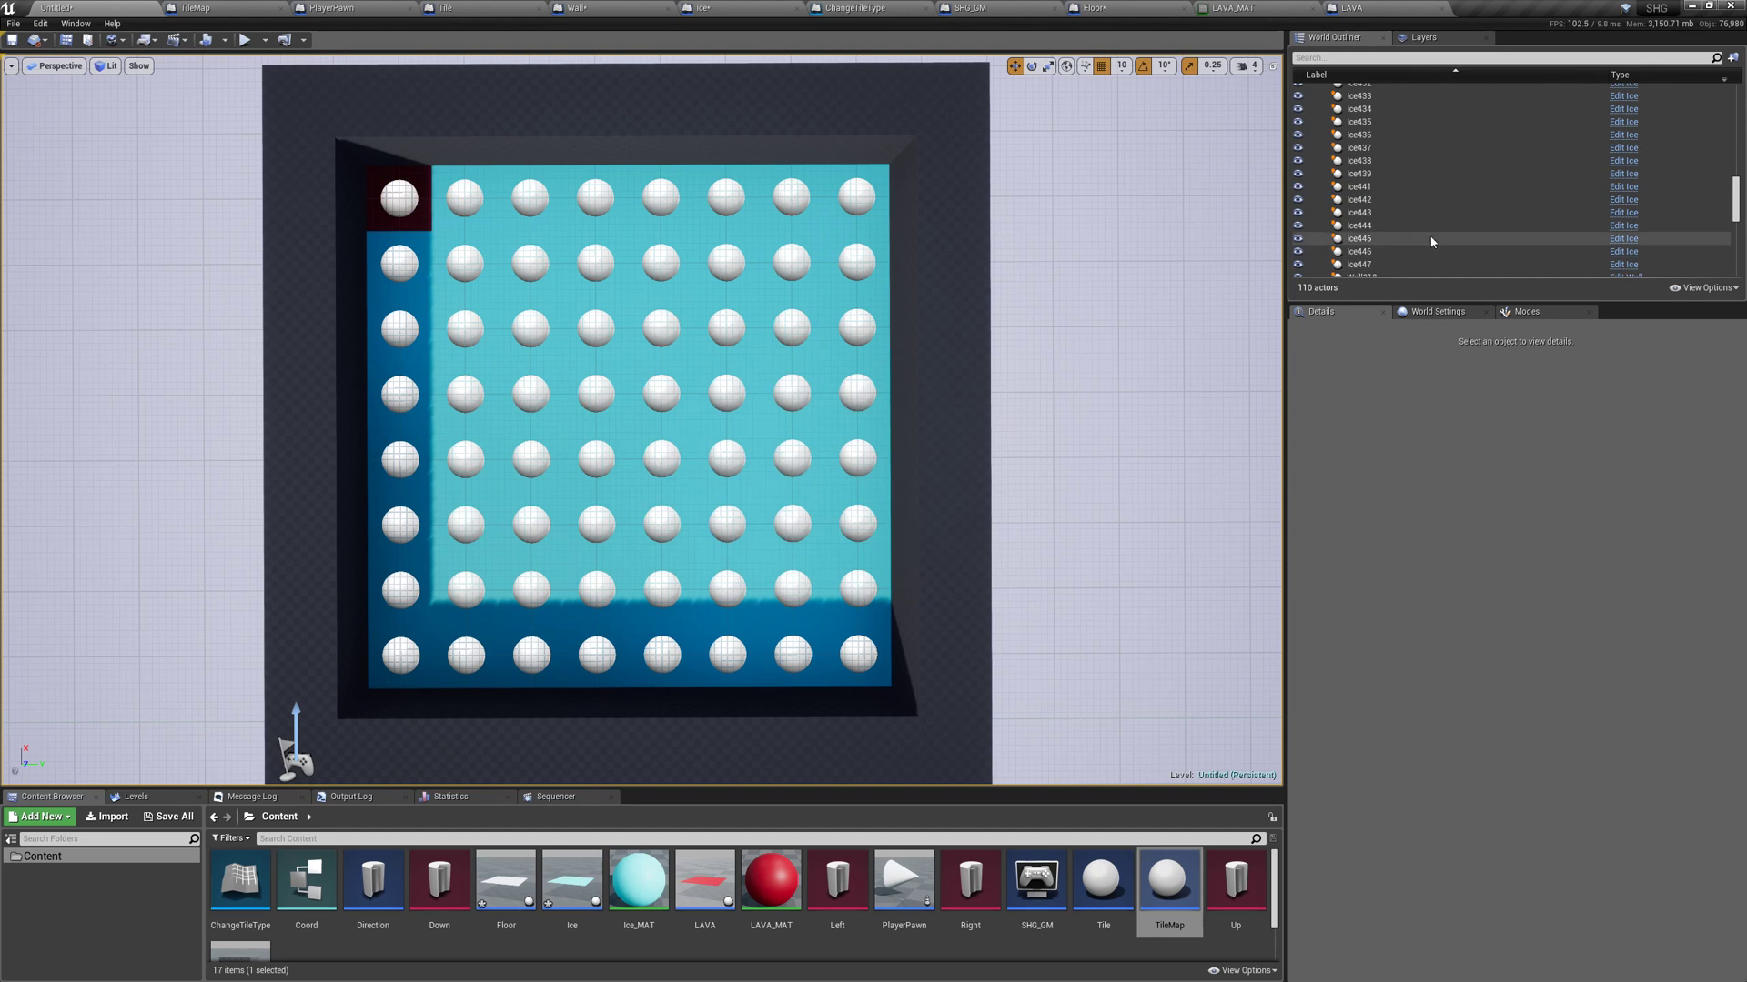
scroll(1397, 178, up, 5)
scroll(1399, 180, up, 5)
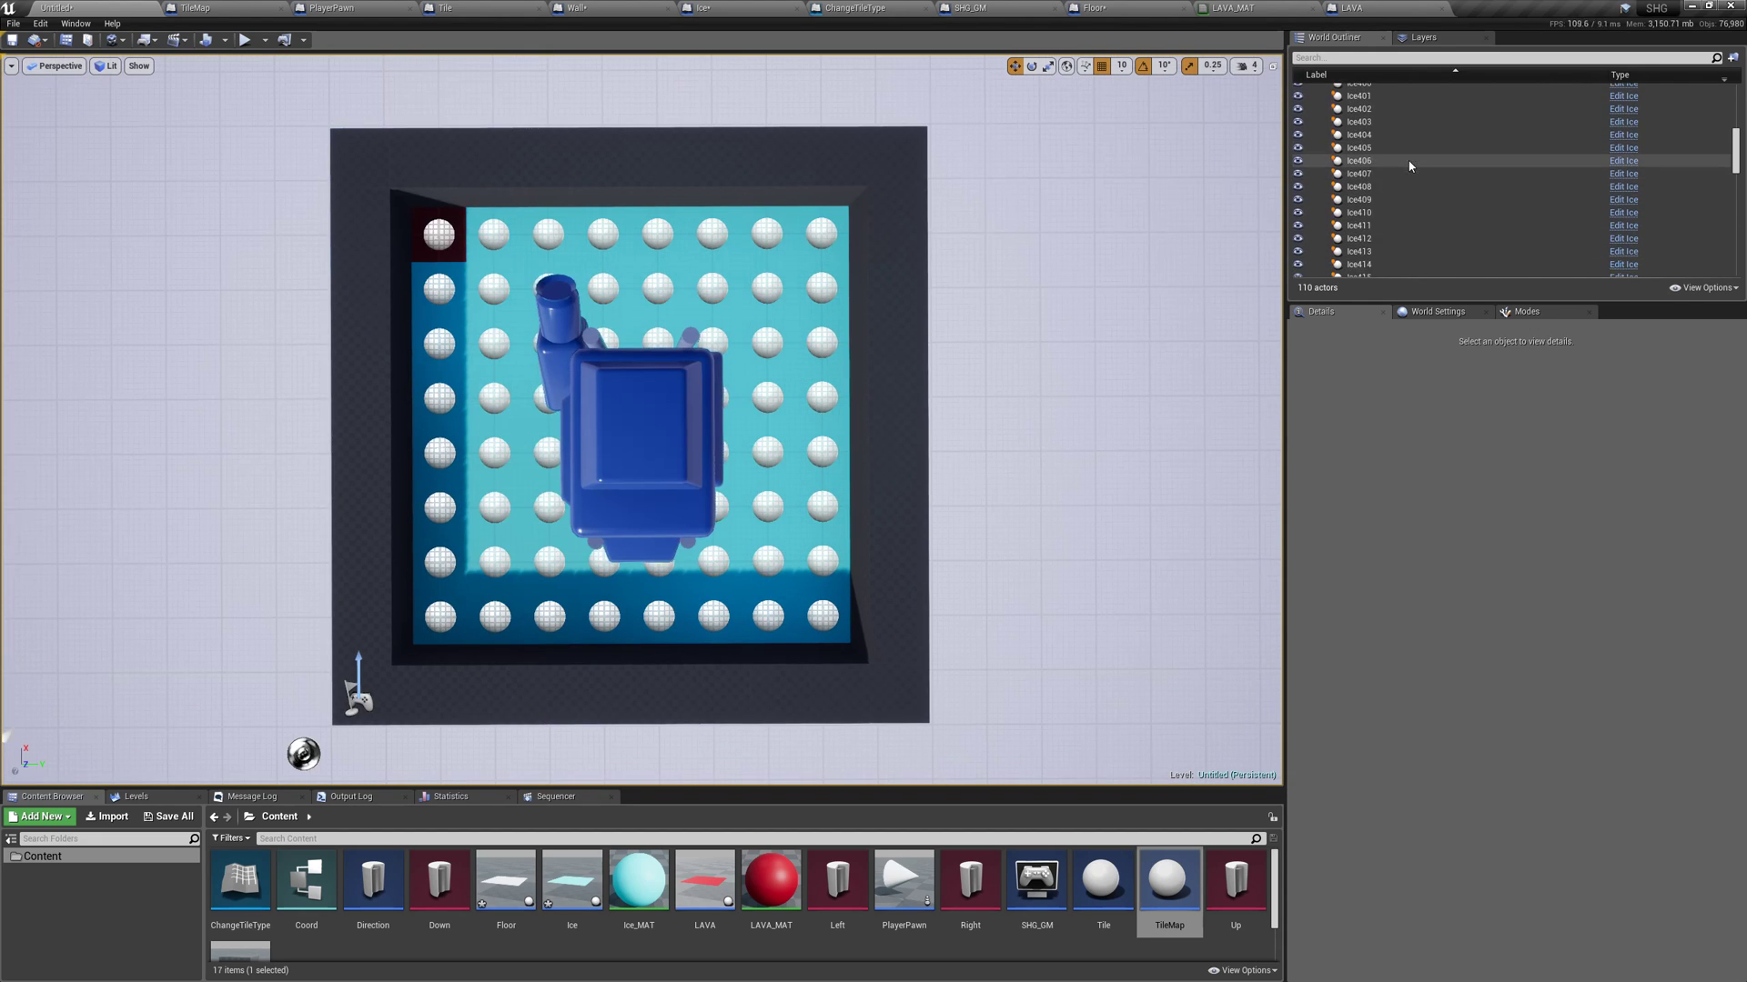
scroll(1406, 171, up, 5)
scroll(1392, 191, up, 5)
Step: Delete all generated tiles from Ice384 through Wall253
click(1374, 220)
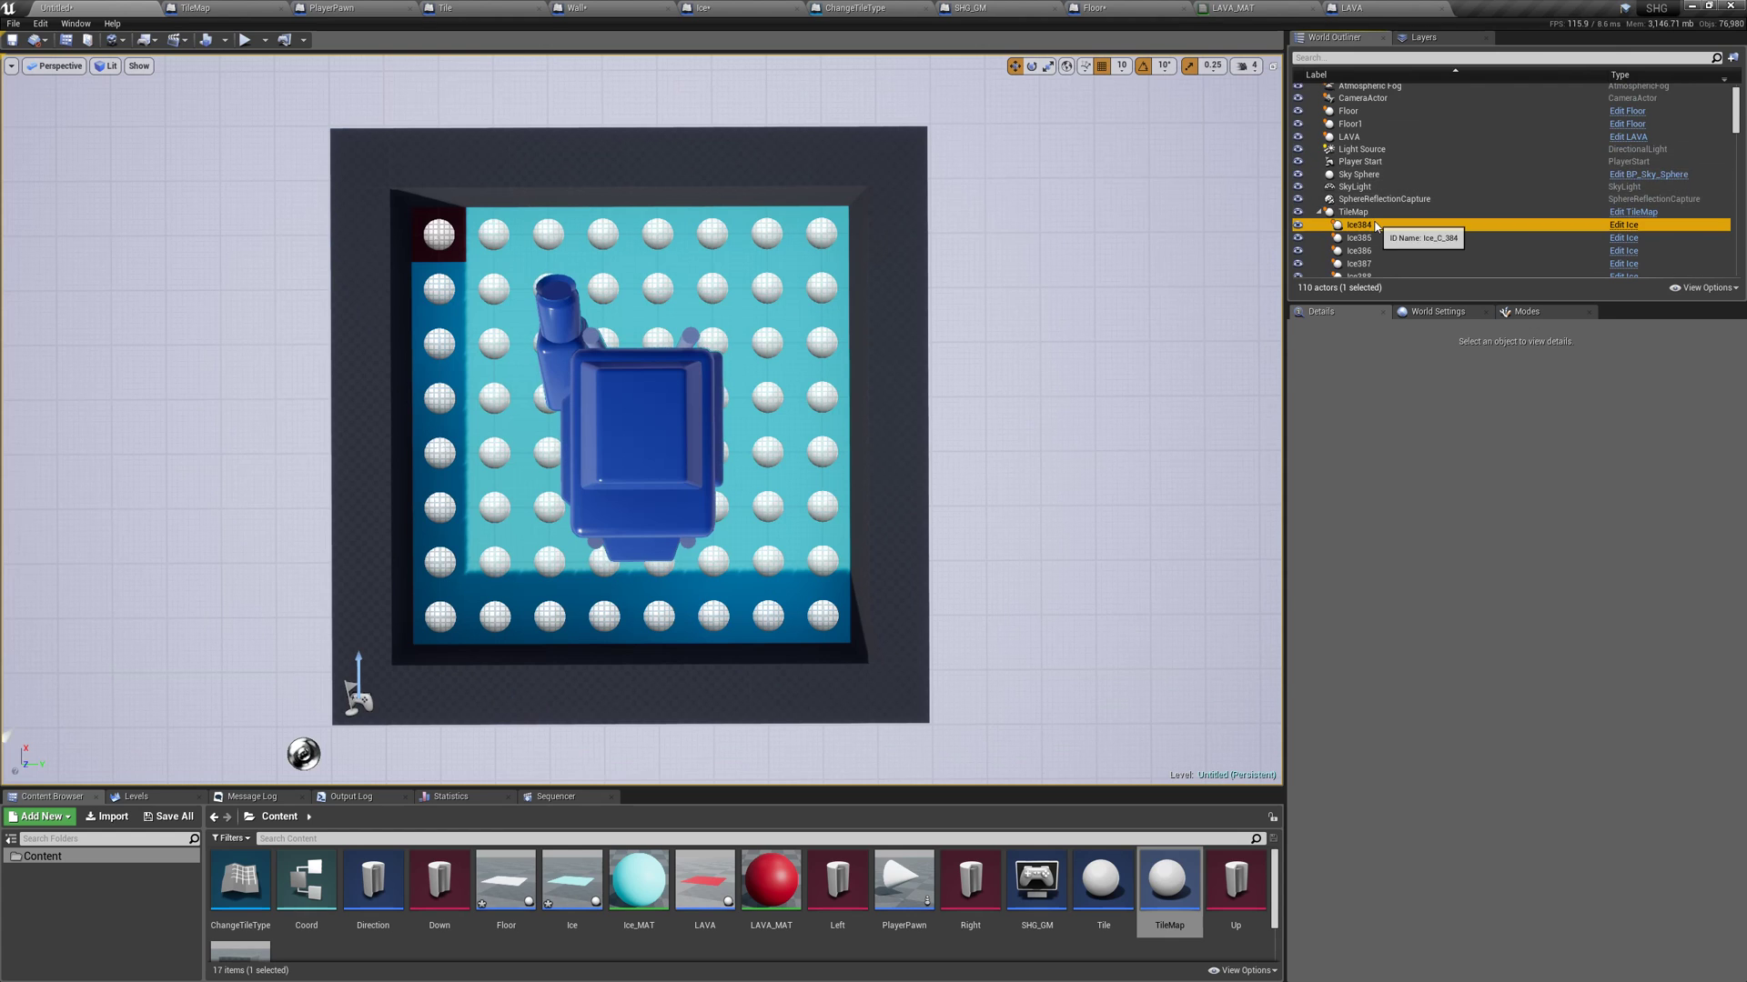
scroll(1419, 246, down, 10)
scroll(1481, 274, down, 10)
shift+click(1469, 269)
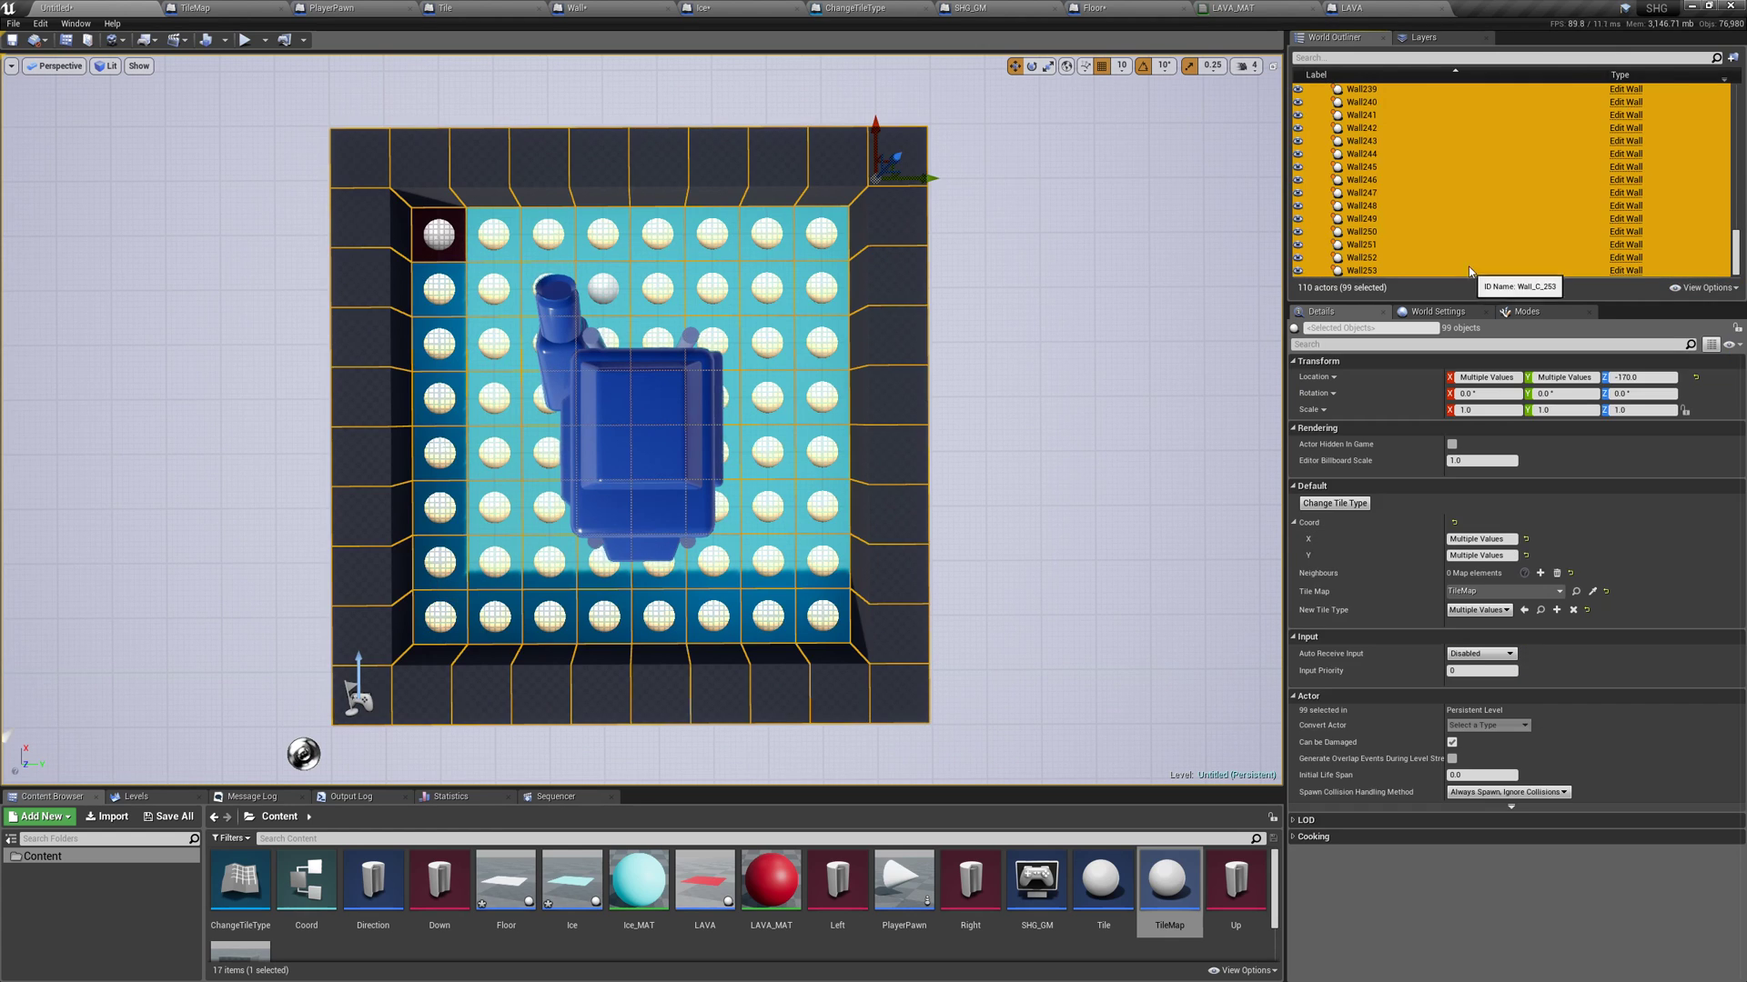
key(Delete)
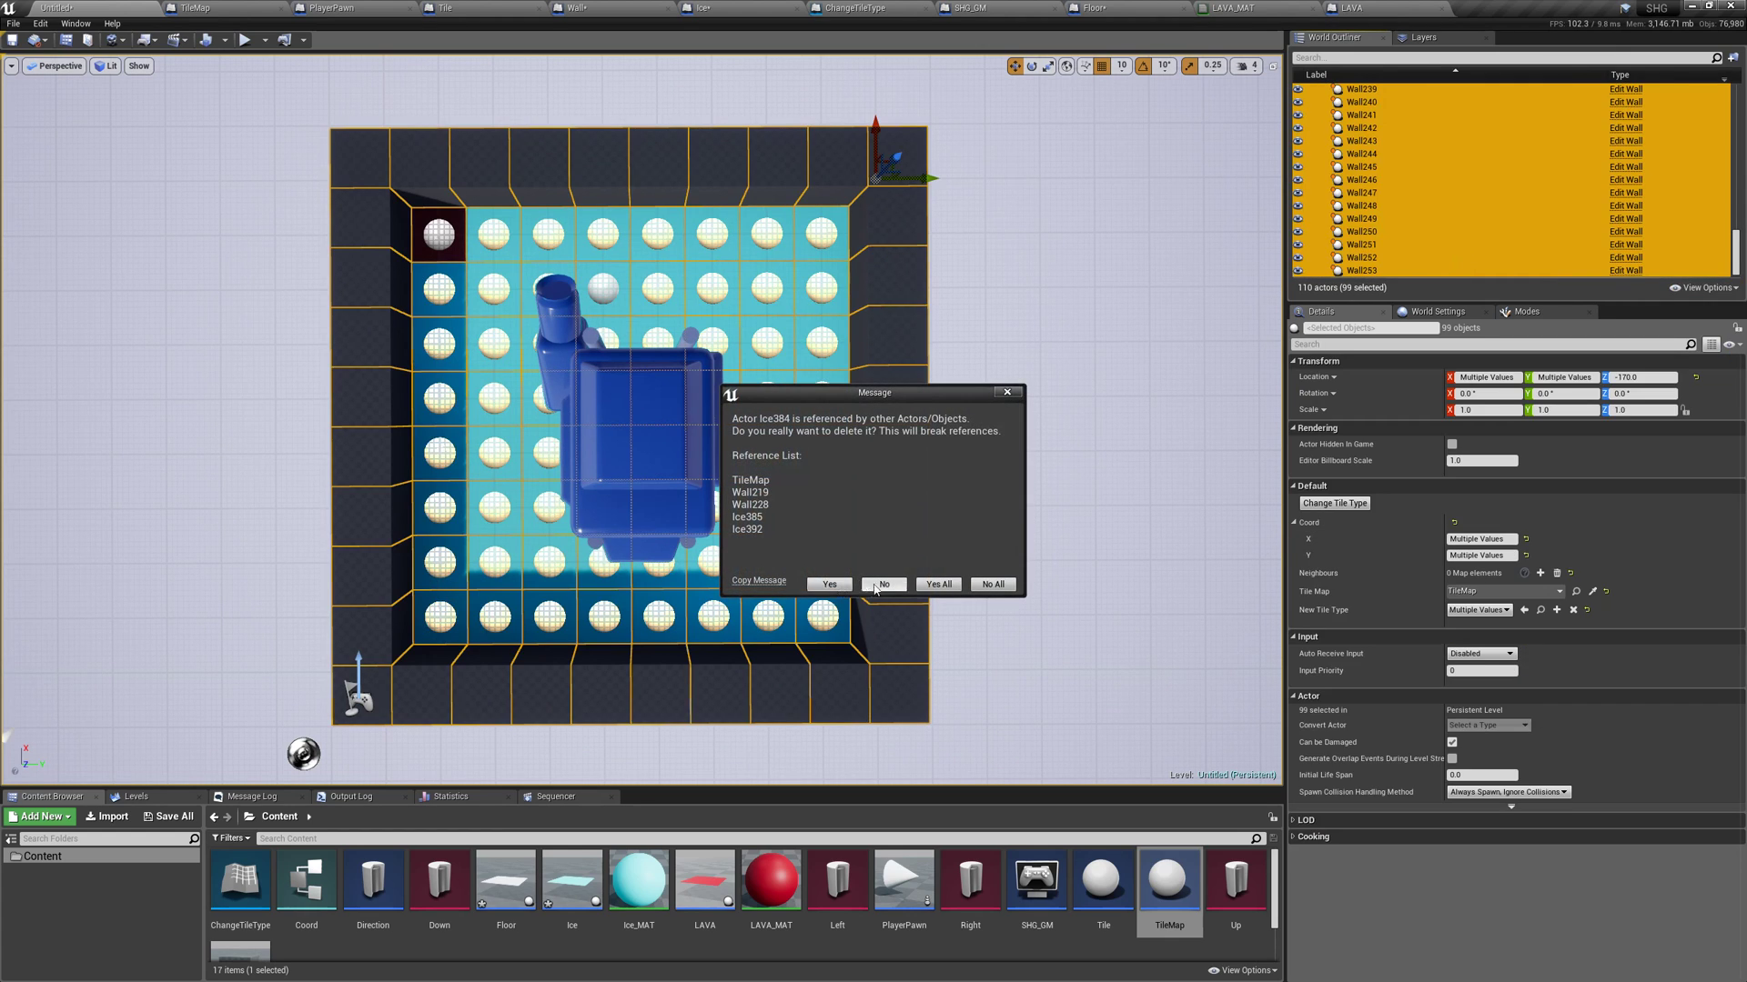
click(939, 584)
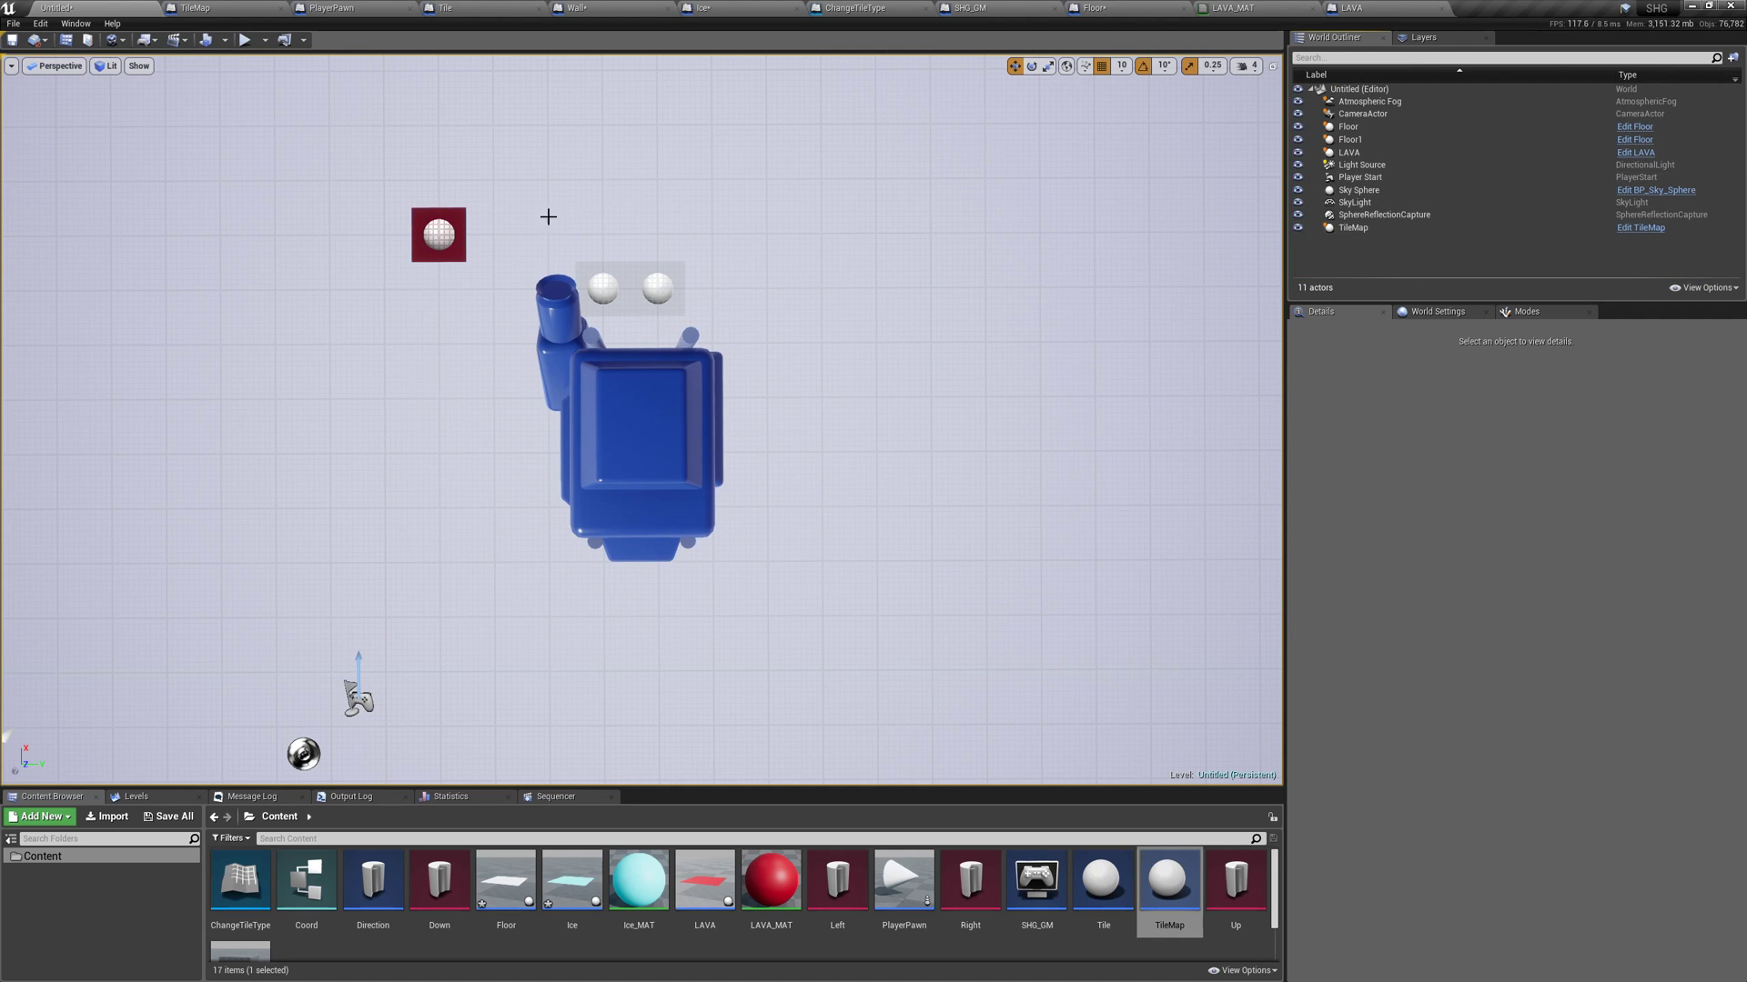
Step: Delete the leftover Floor, Floor1 and LAVA tiles, then select TileMap
click(438, 234)
ctrl+click(603, 287)
ctrl+click(660, 284)
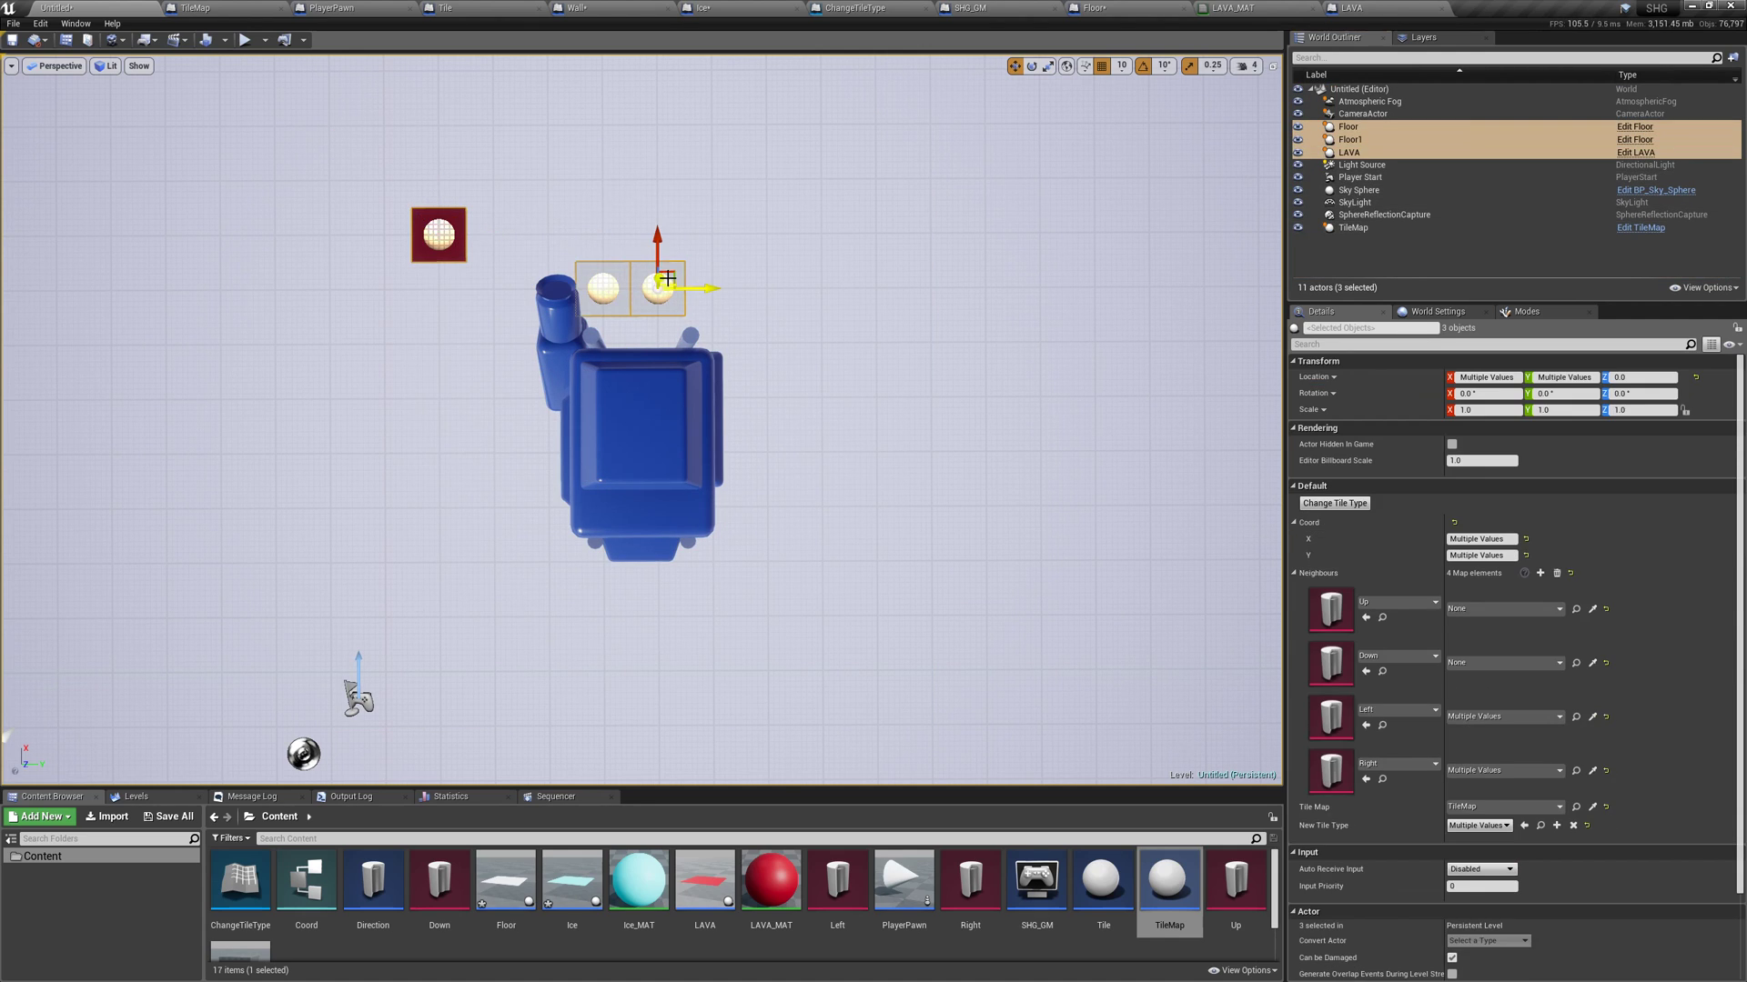
key(Delete)
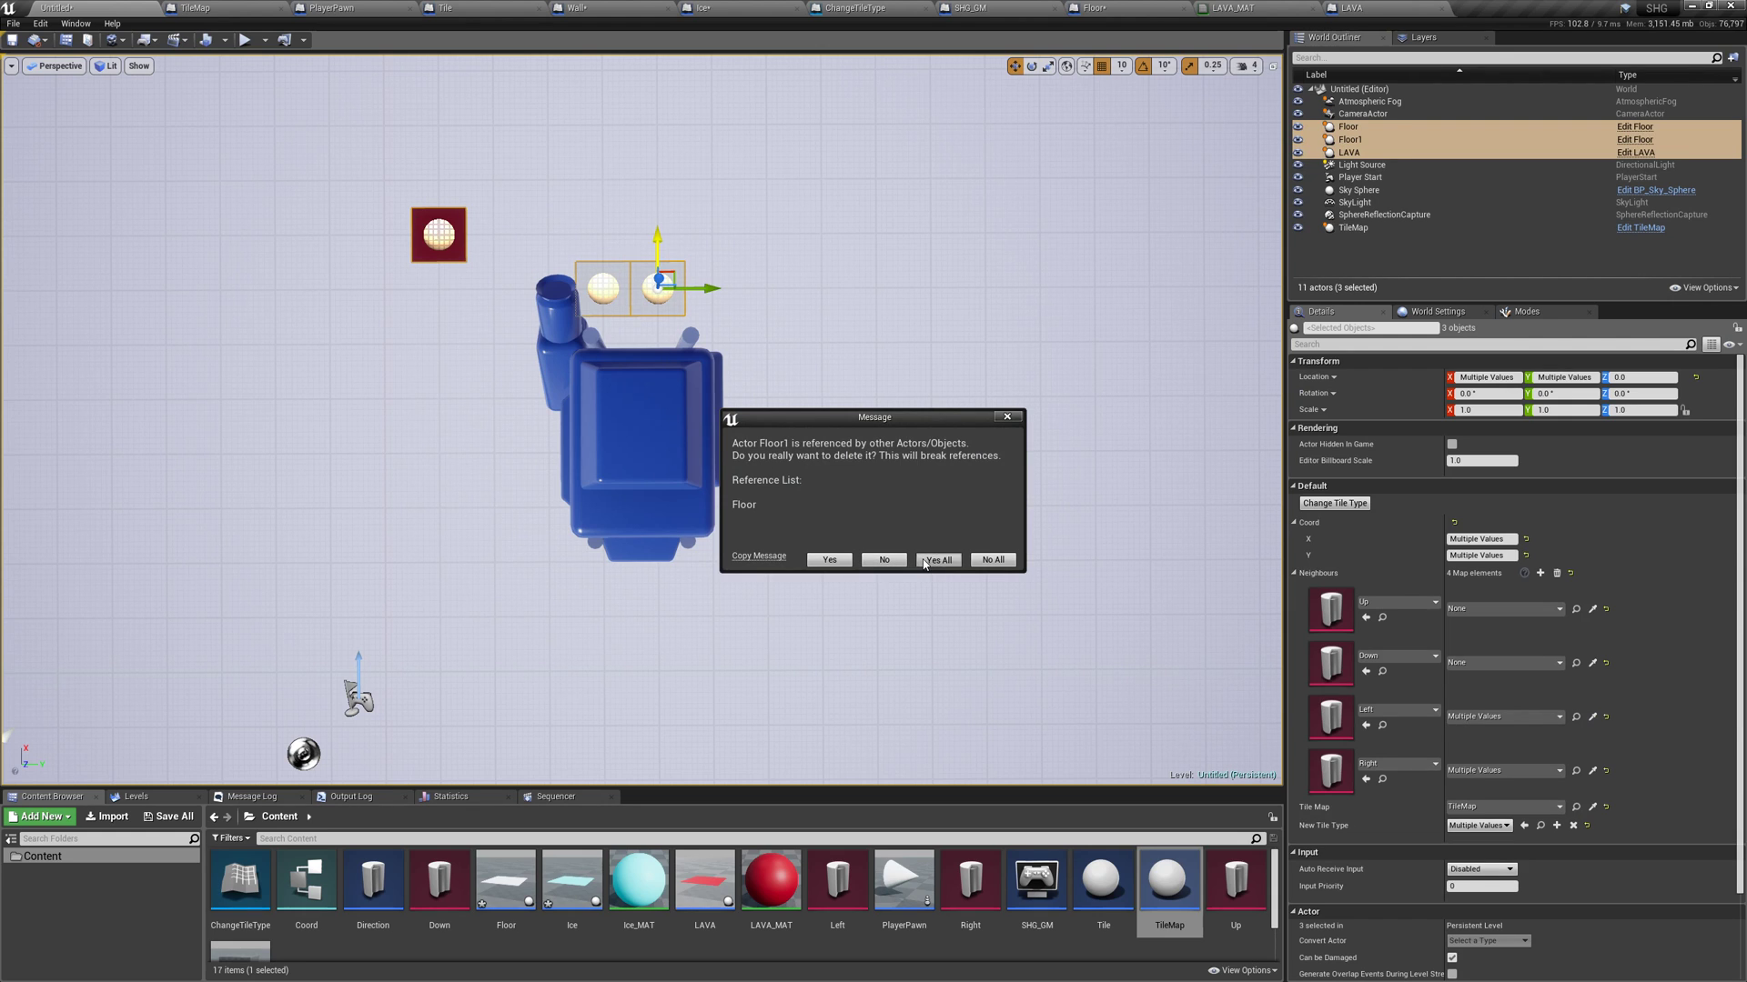
click(936, 560)
click(1353, 189)
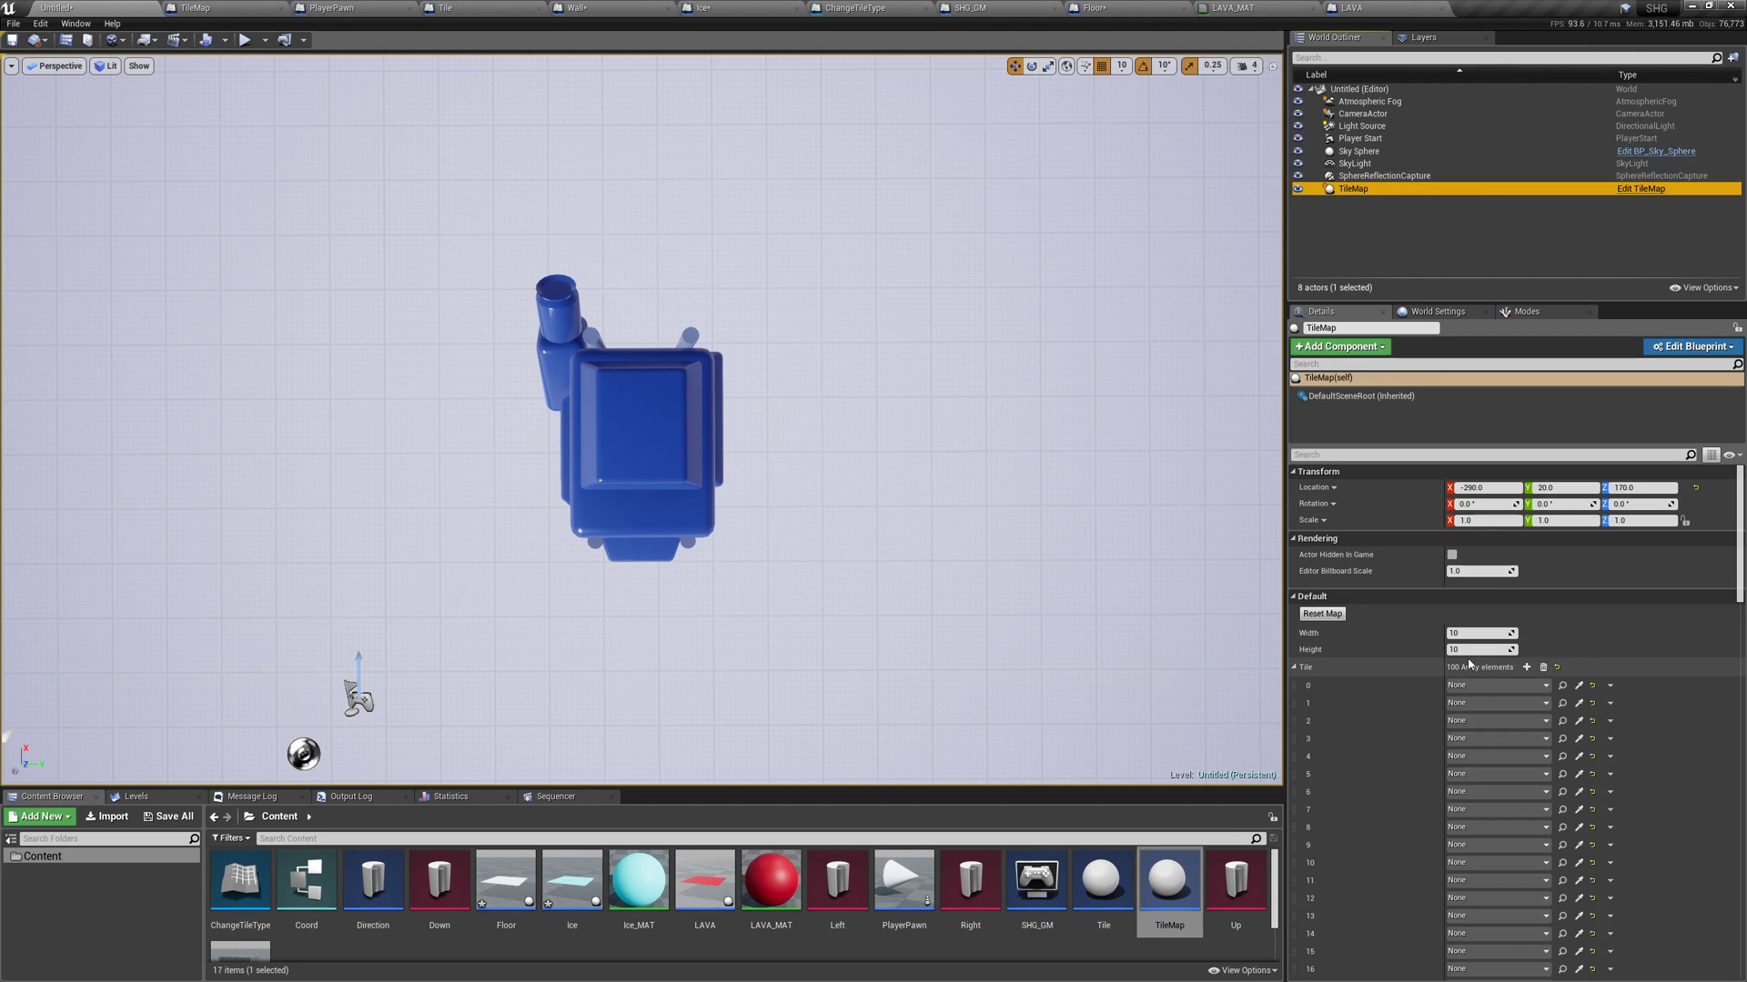
Step: Regenerate the ice grid, select tile Ice485, and check the Replace Tile graph
click(1322, 613)
scroll(772, 478, up, 1)
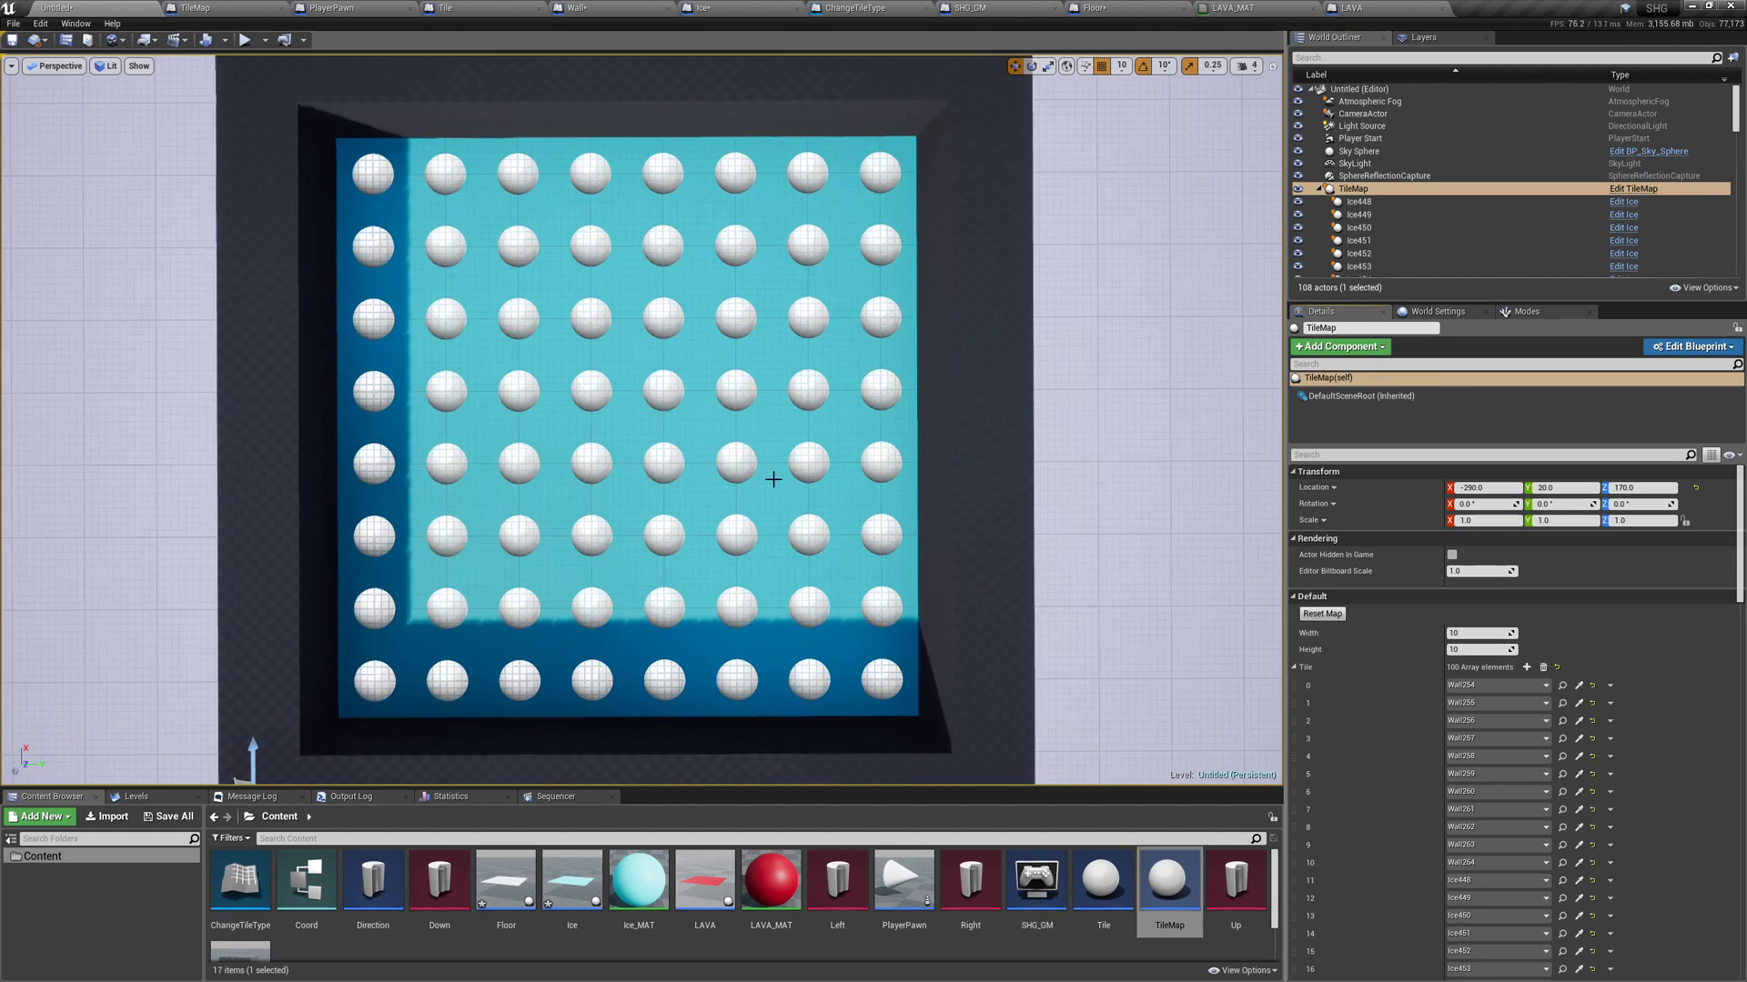
scroll(773, 477, up, 2)
scroll(722, 477, down, 2)
click(753, 411)
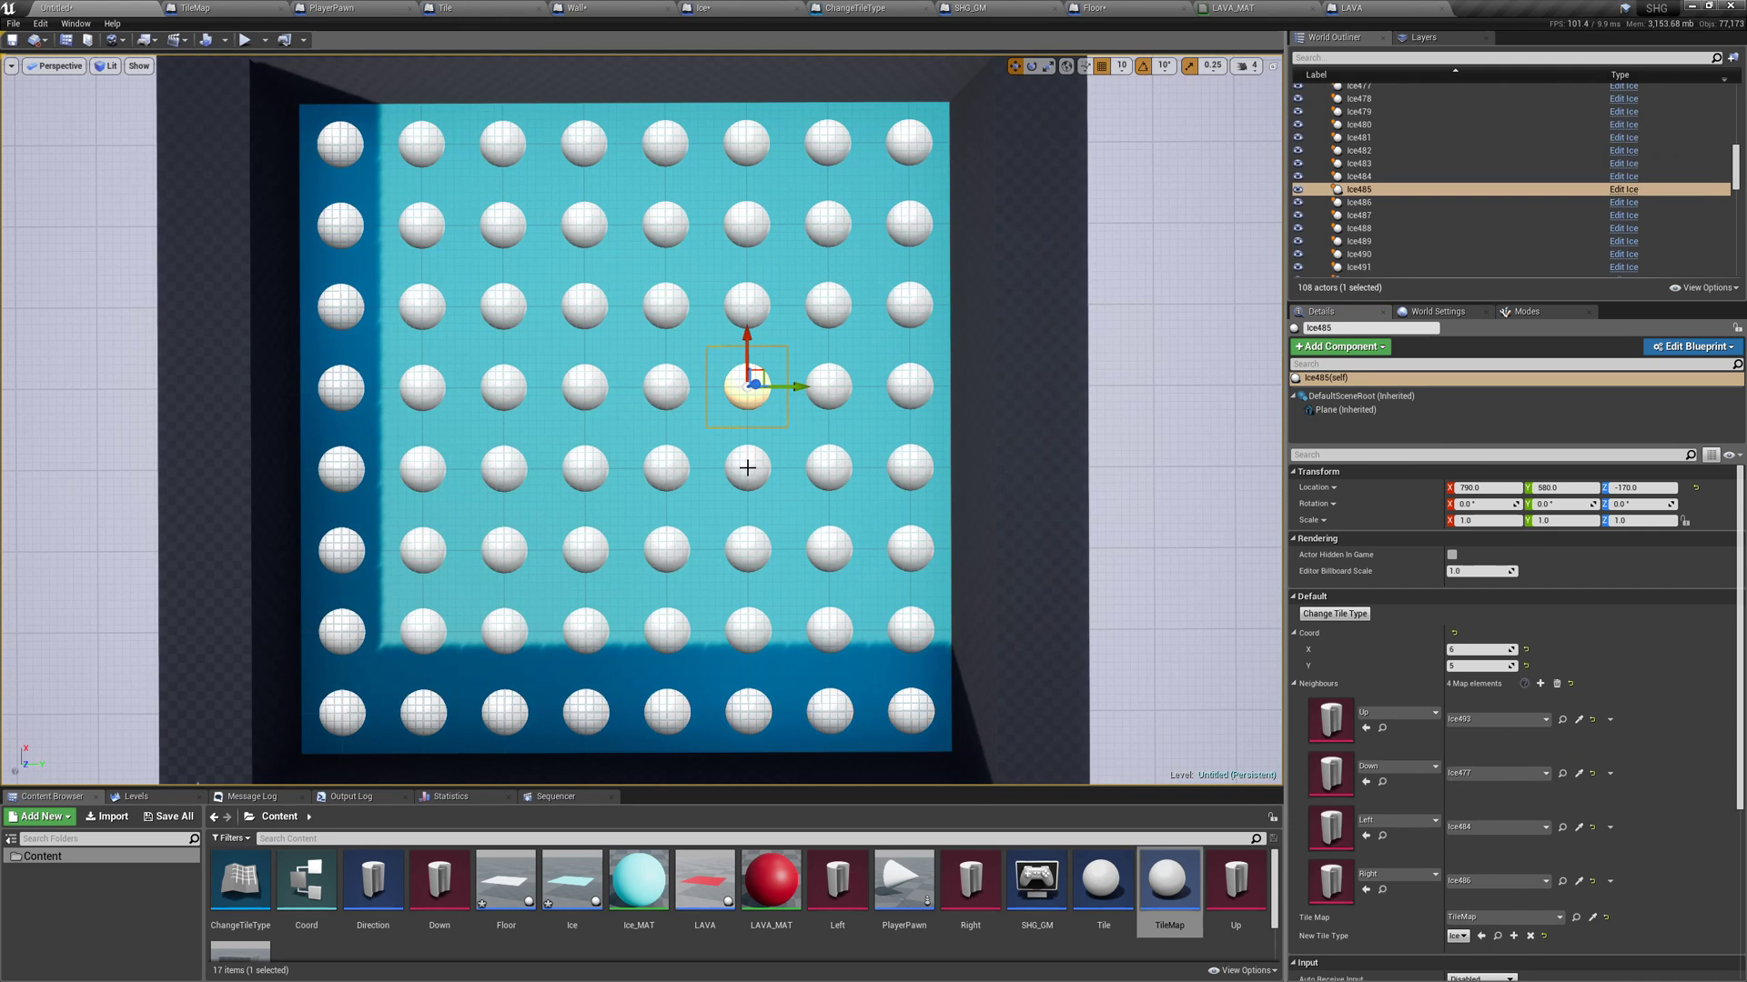
ctrl+click(747, 467)
ctrl+click(667, 386)
right_click(743, 383)
click(748, 381)
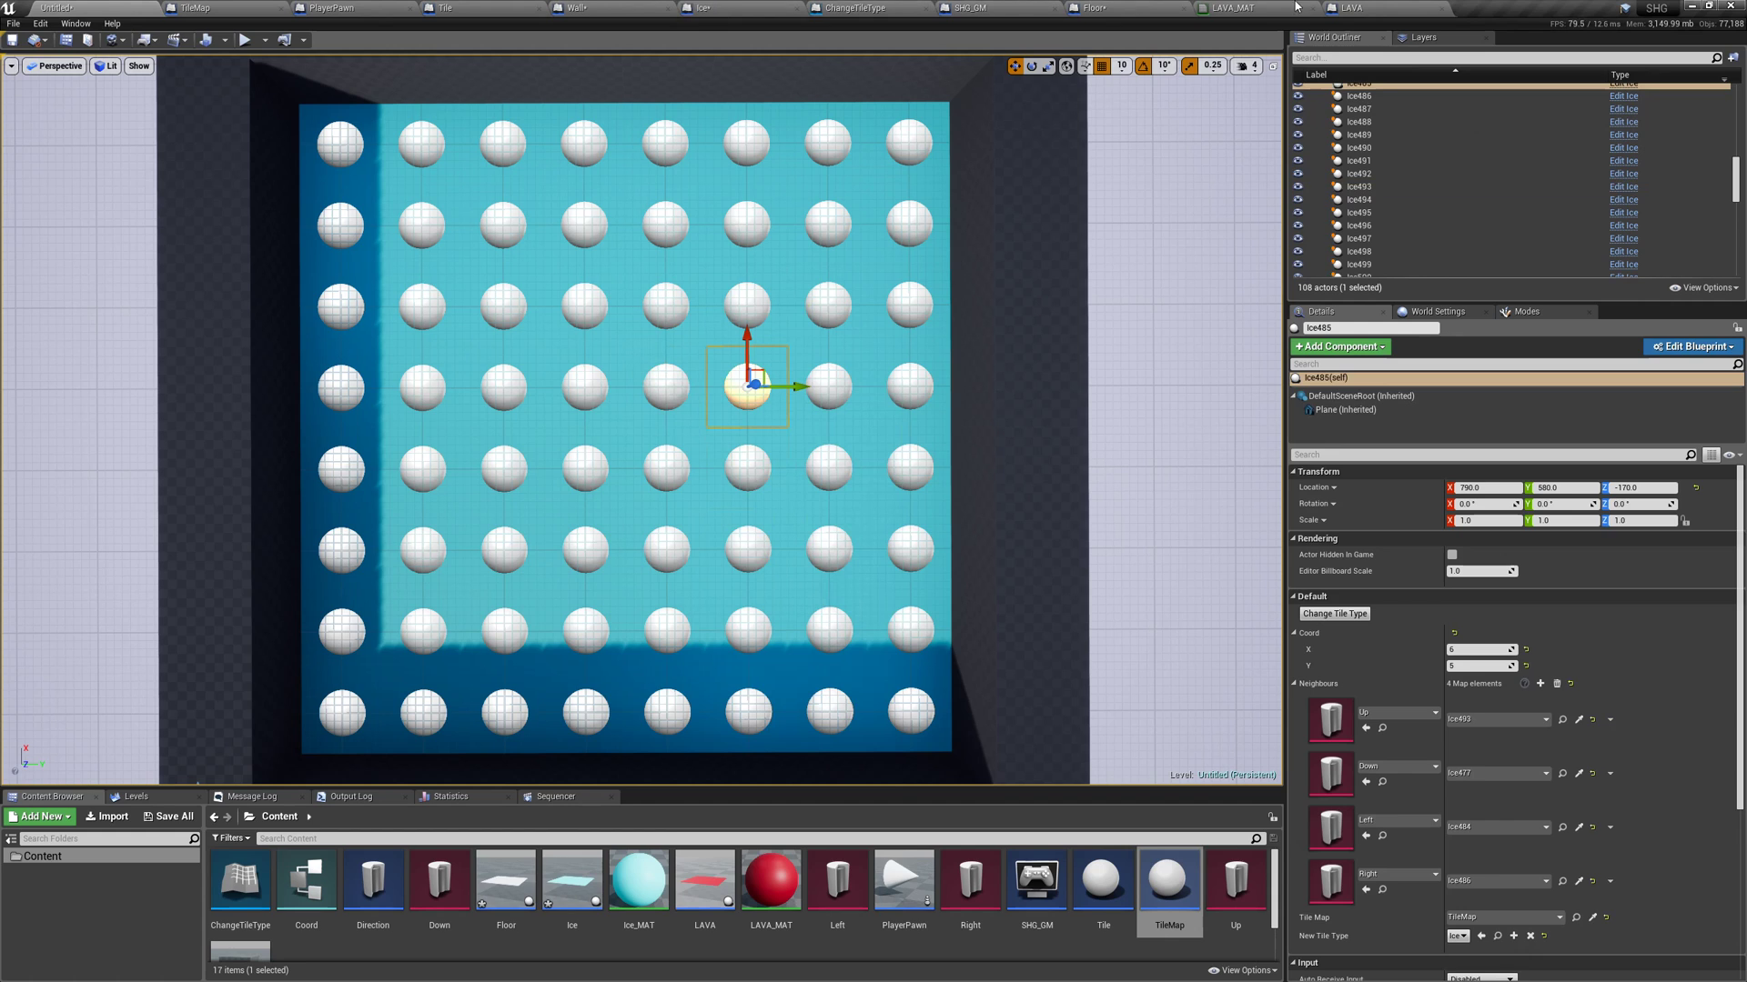
click(240, 6)
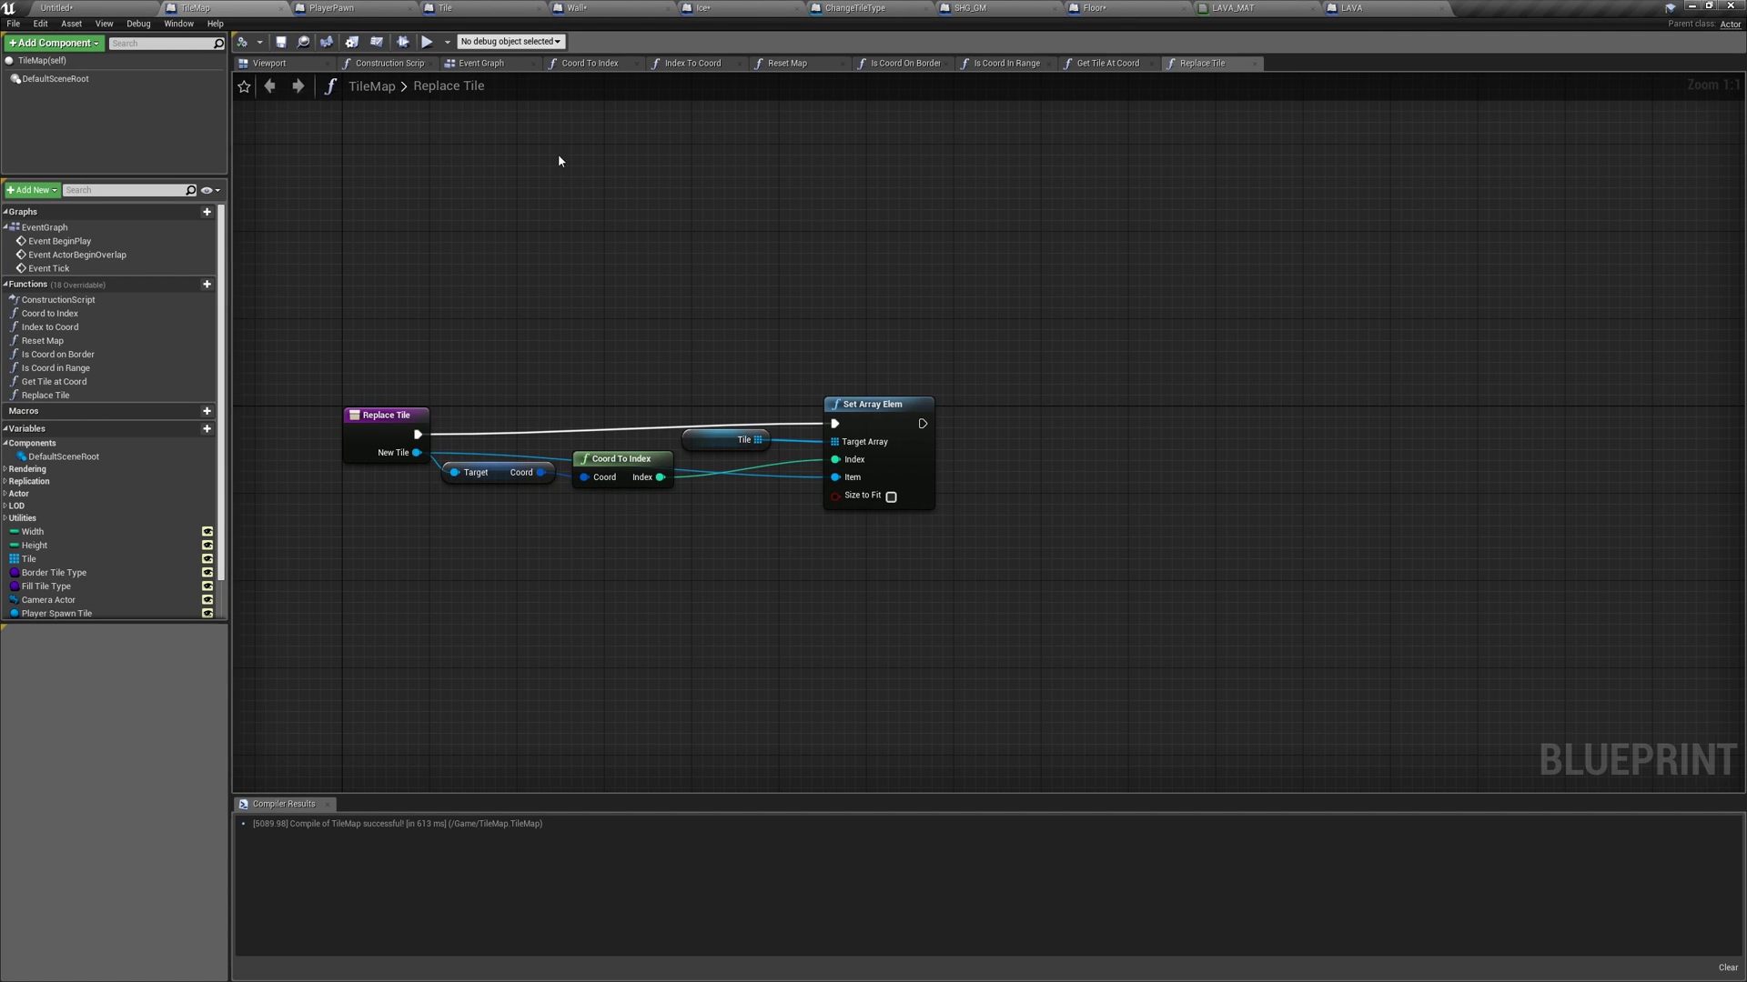
click(143, 7)
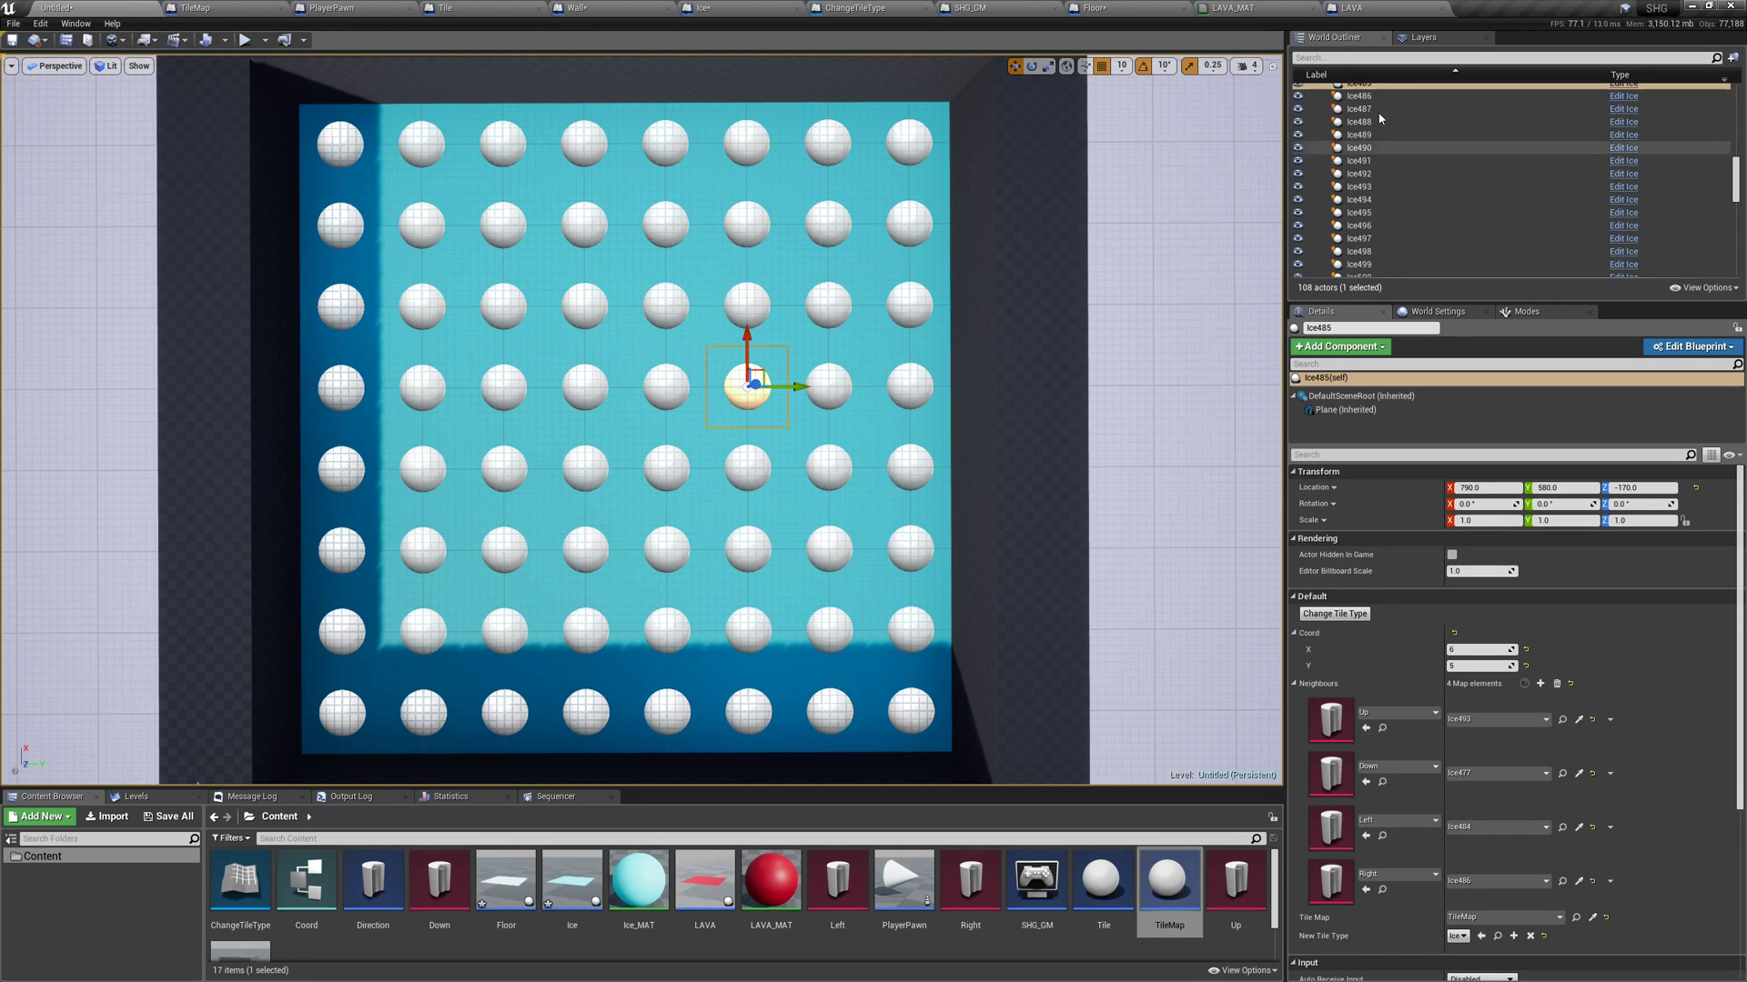
scroll(1382, 141, up, 3)
scroll(1381, 140, up, 1)
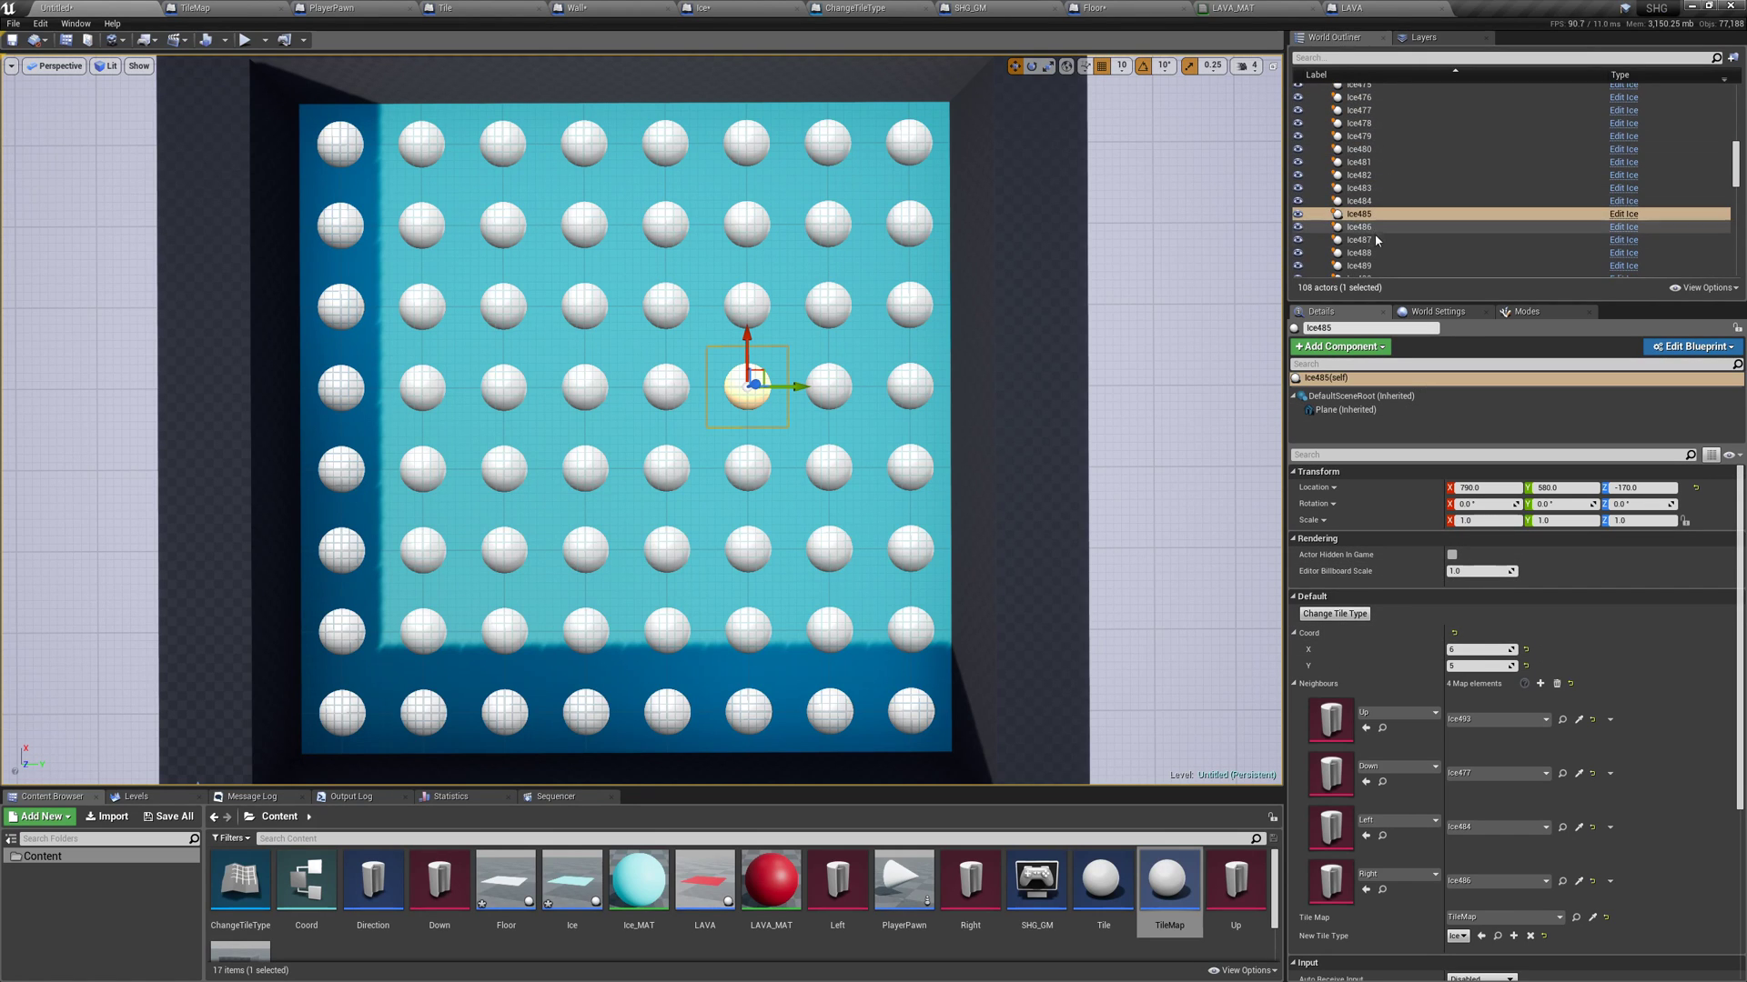
scroll(1501, 205, up, 5)
scroll(1474, 204, up, 5)
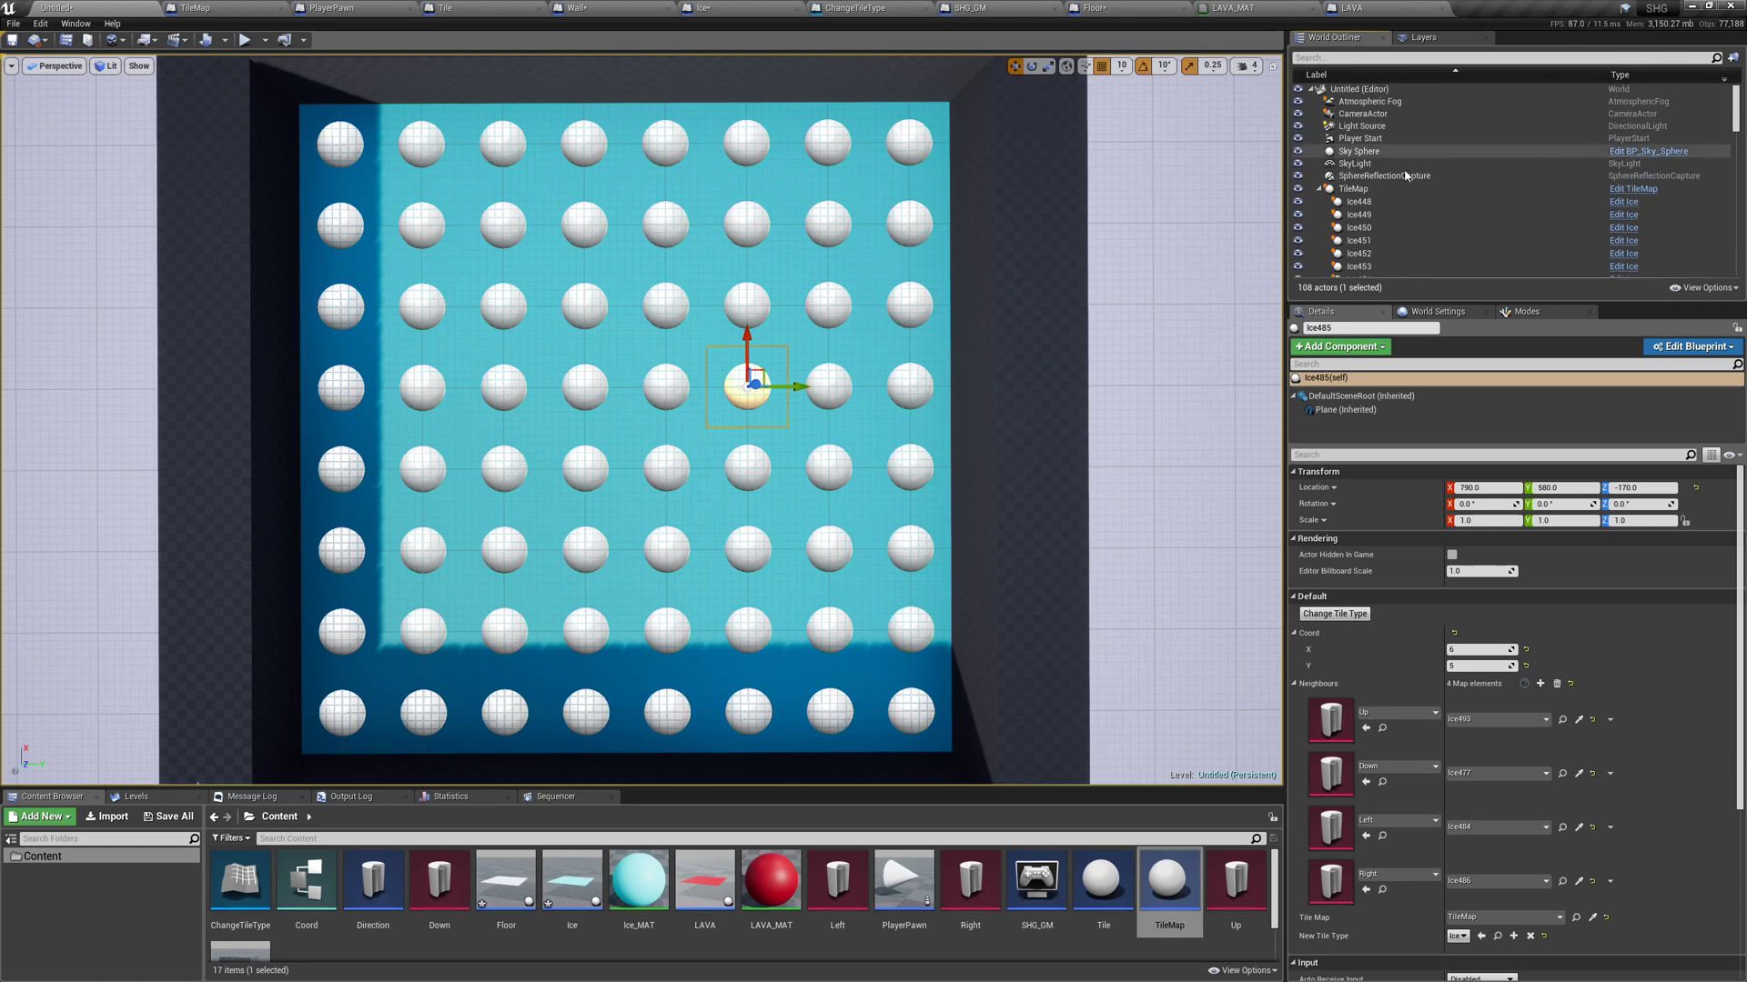
click(1458, 189)
scroll(1474, 649, down, 5)
scroll(1473, 650, down, 3)
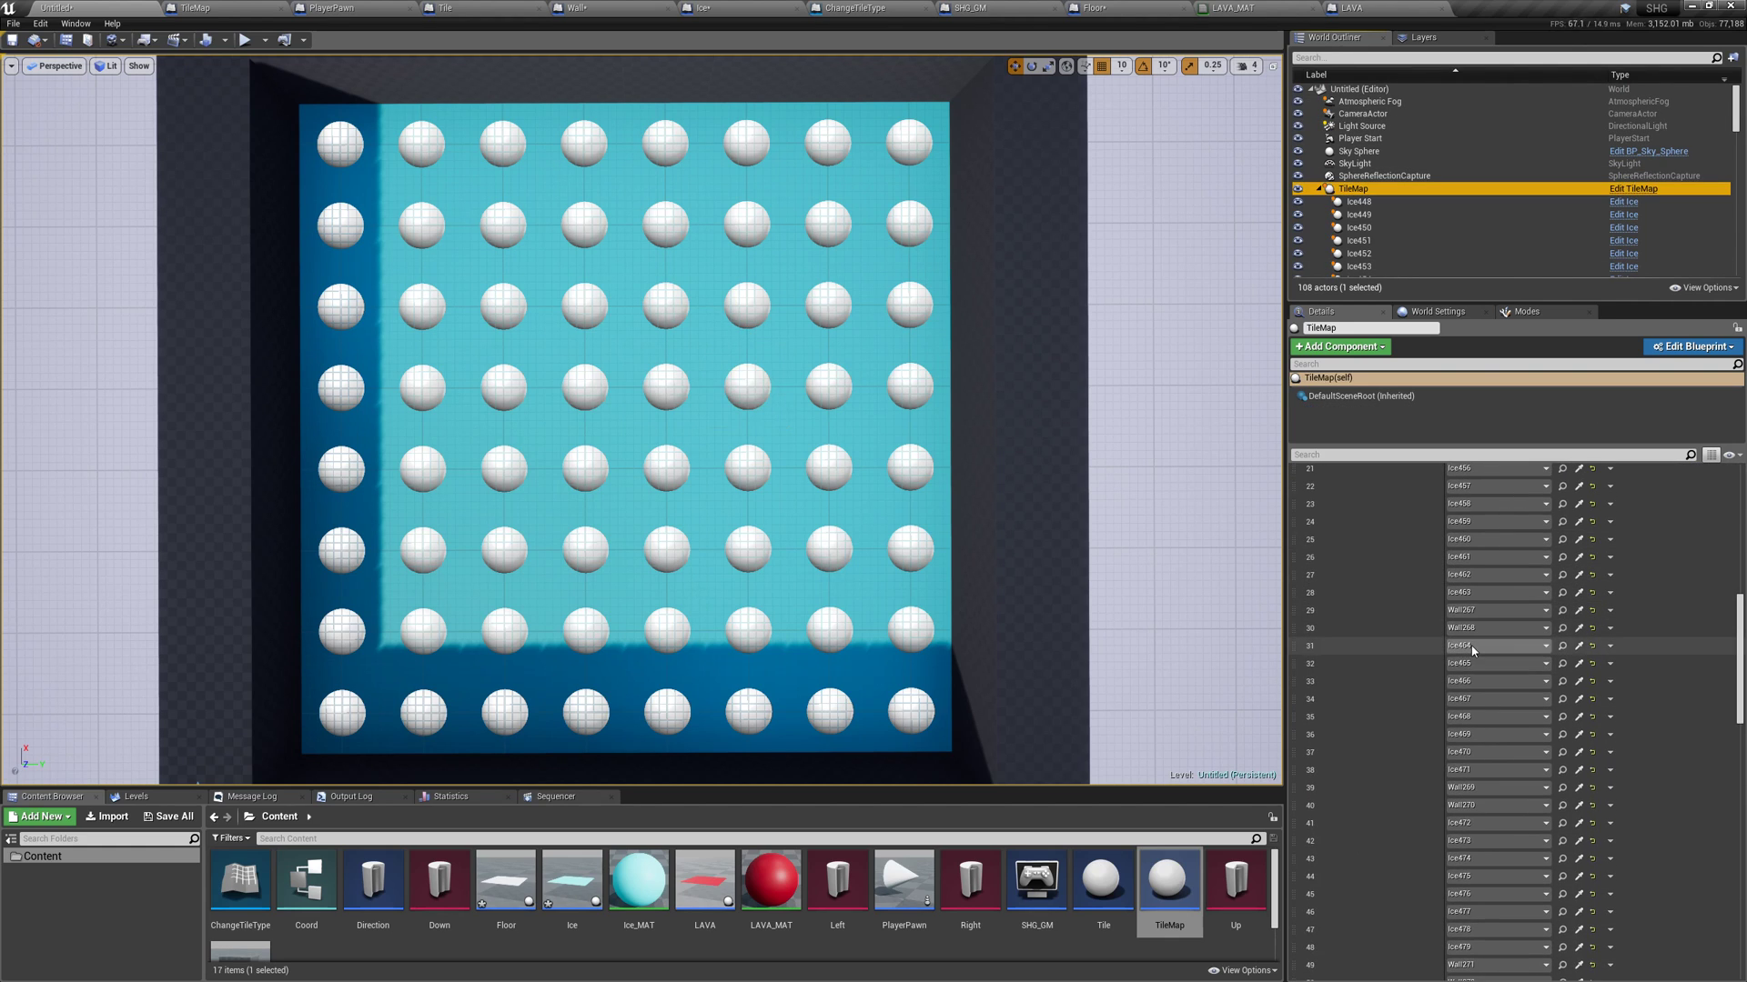
scroll(1473, 650, down, 3)
scroll(1485, 630, down, 3)
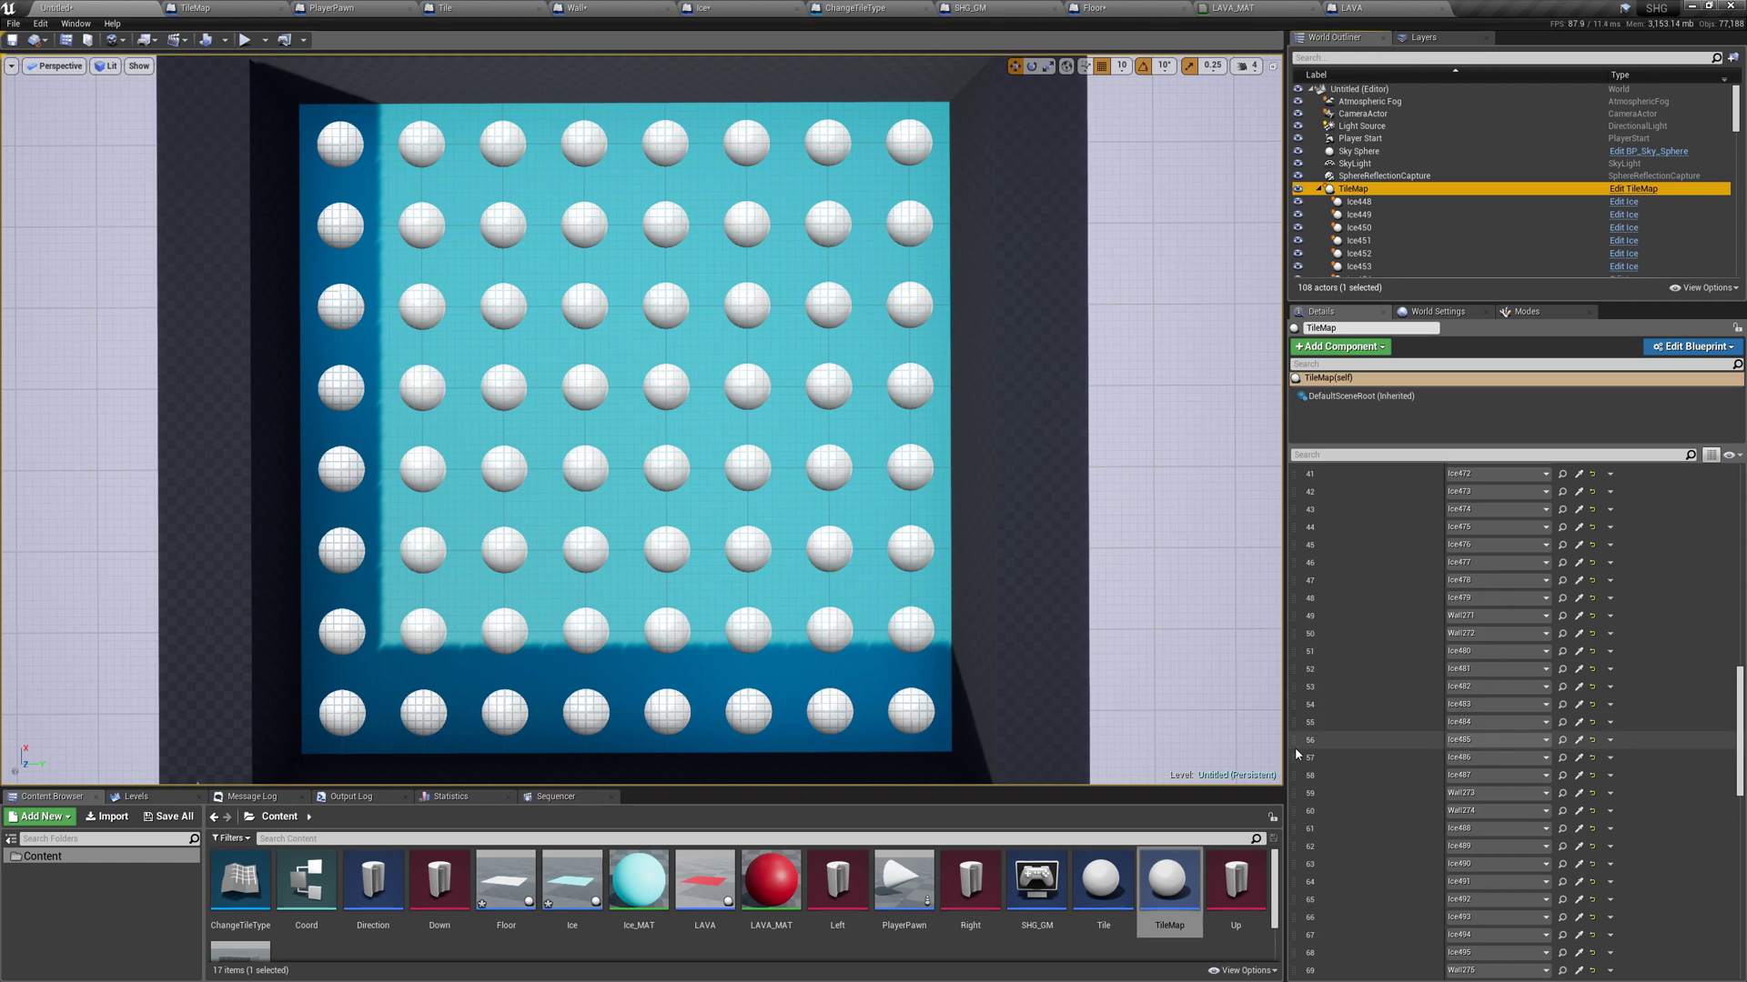
click(669, 393)
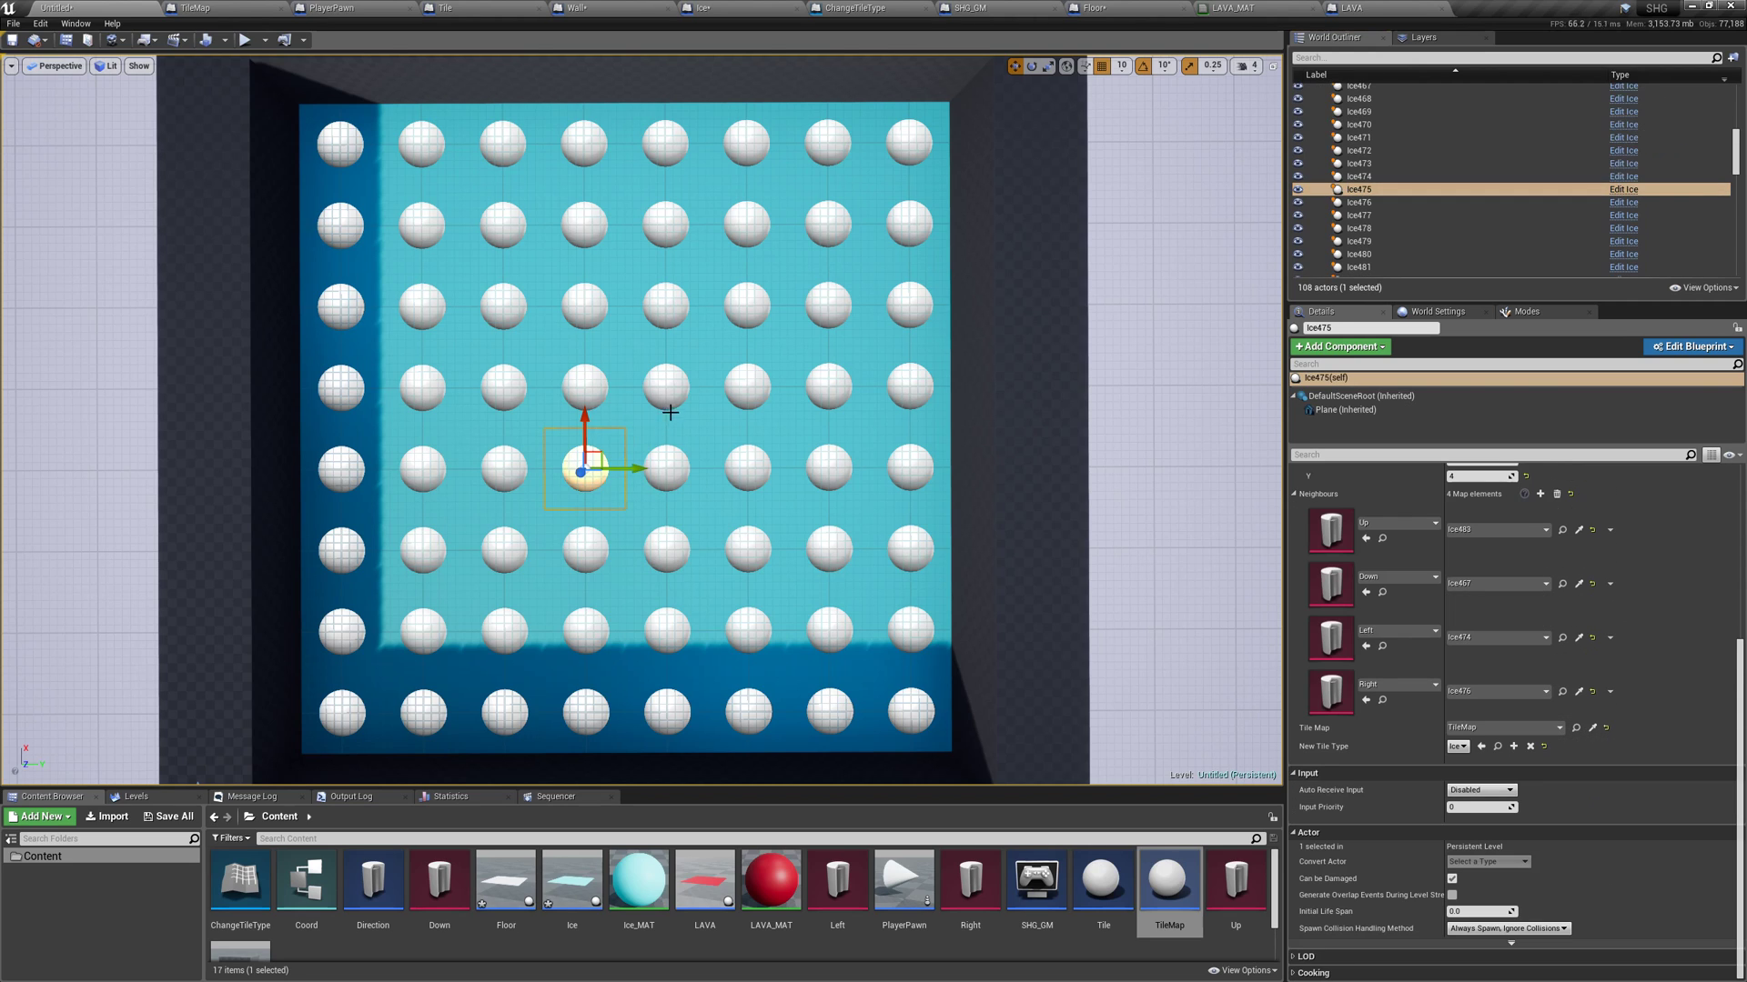
click(725, 403)
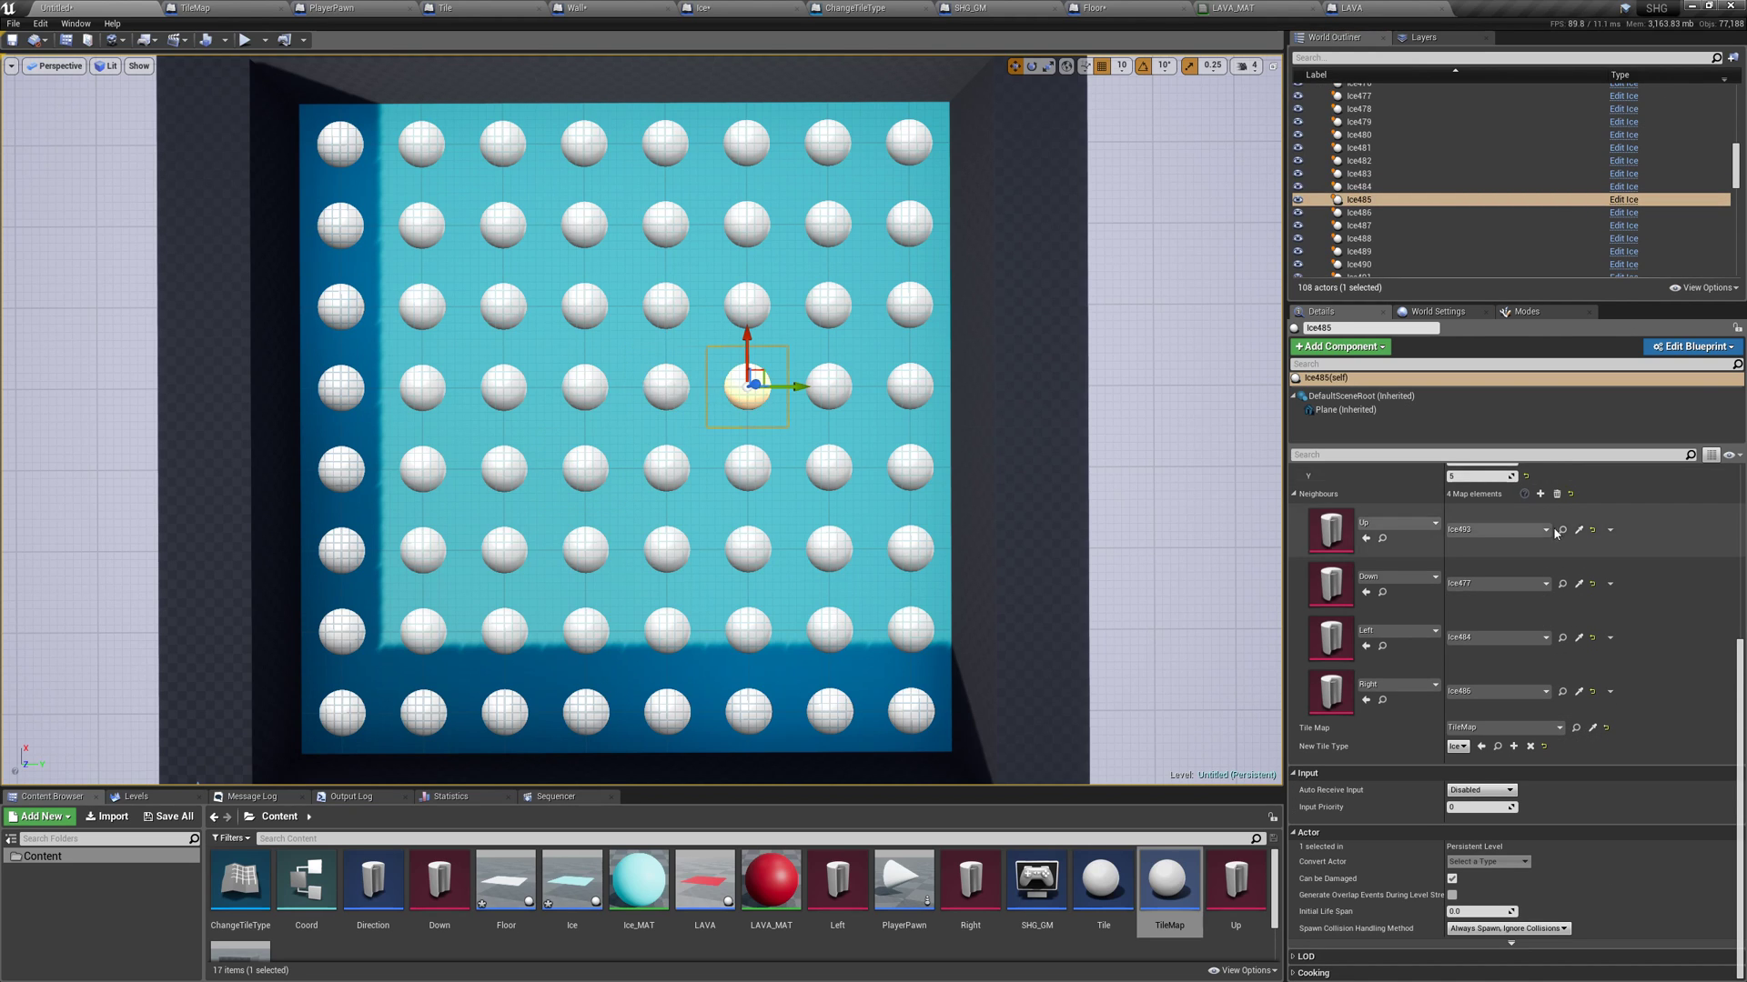
scroll(1558, 536, up, 3)
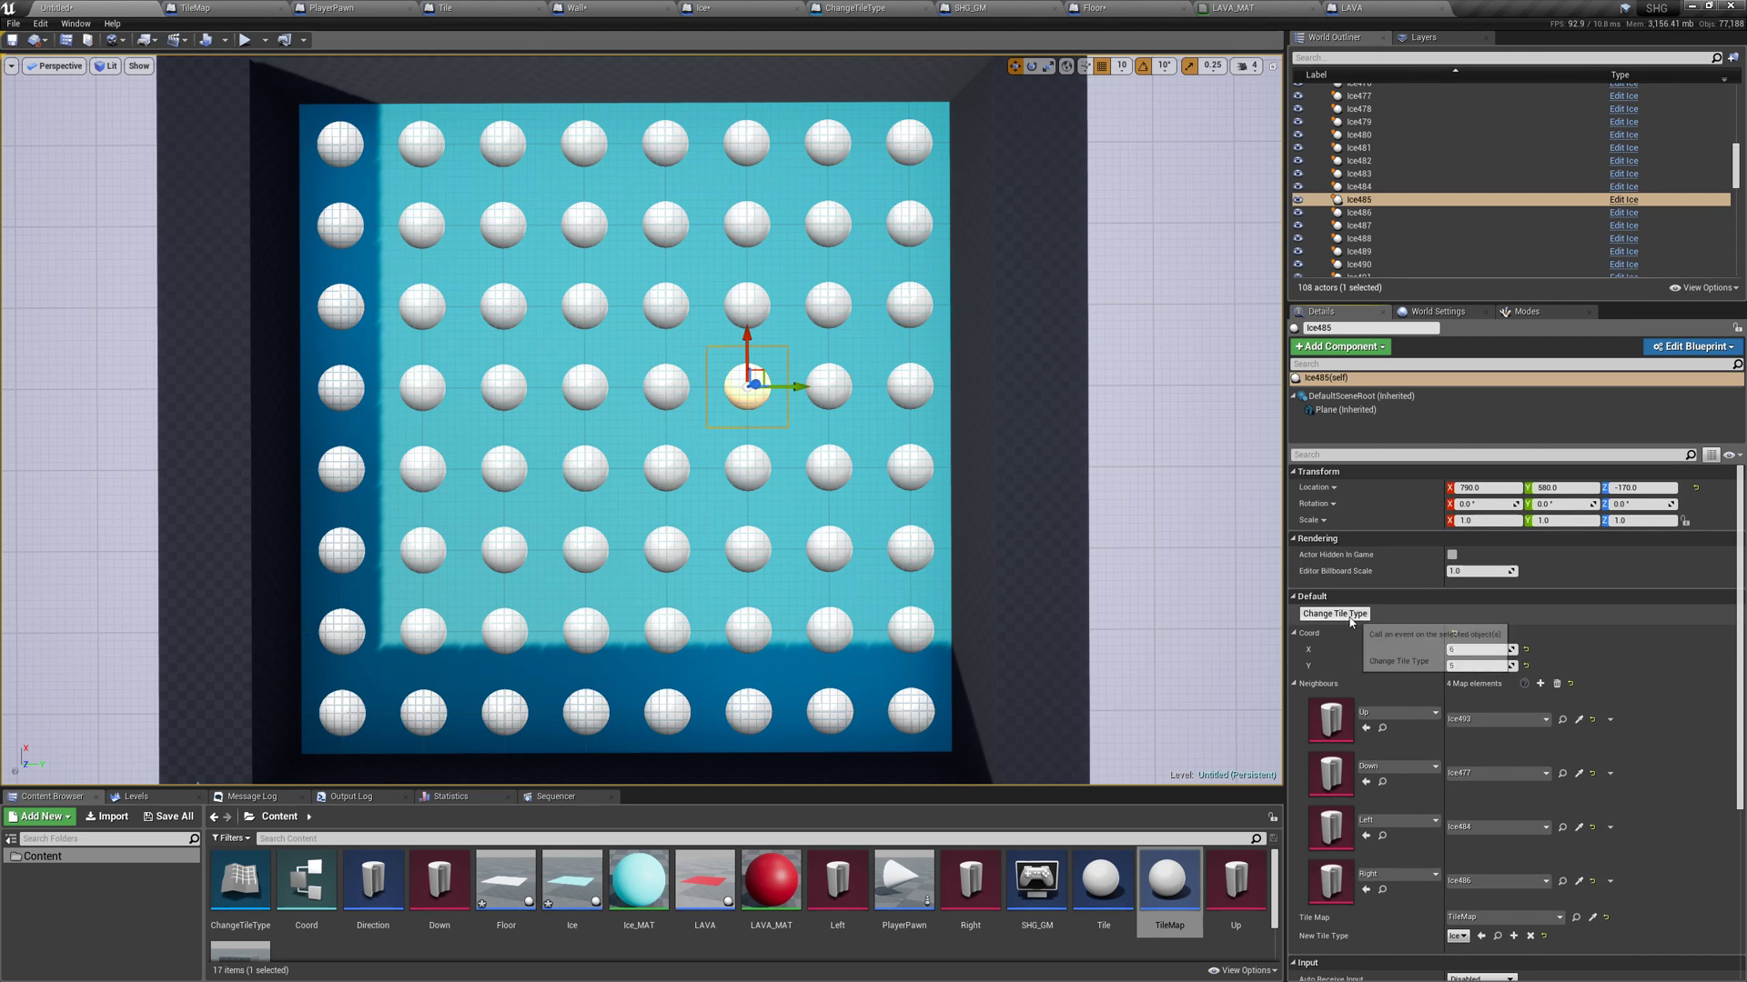
scroll(1492, 816, down, 1)
scroll(1492, 815, down, 1)
Step: Change Ice485 to LAVA and confirm LAVA1 appears in TileMap's Tile array
click(1458, 894)
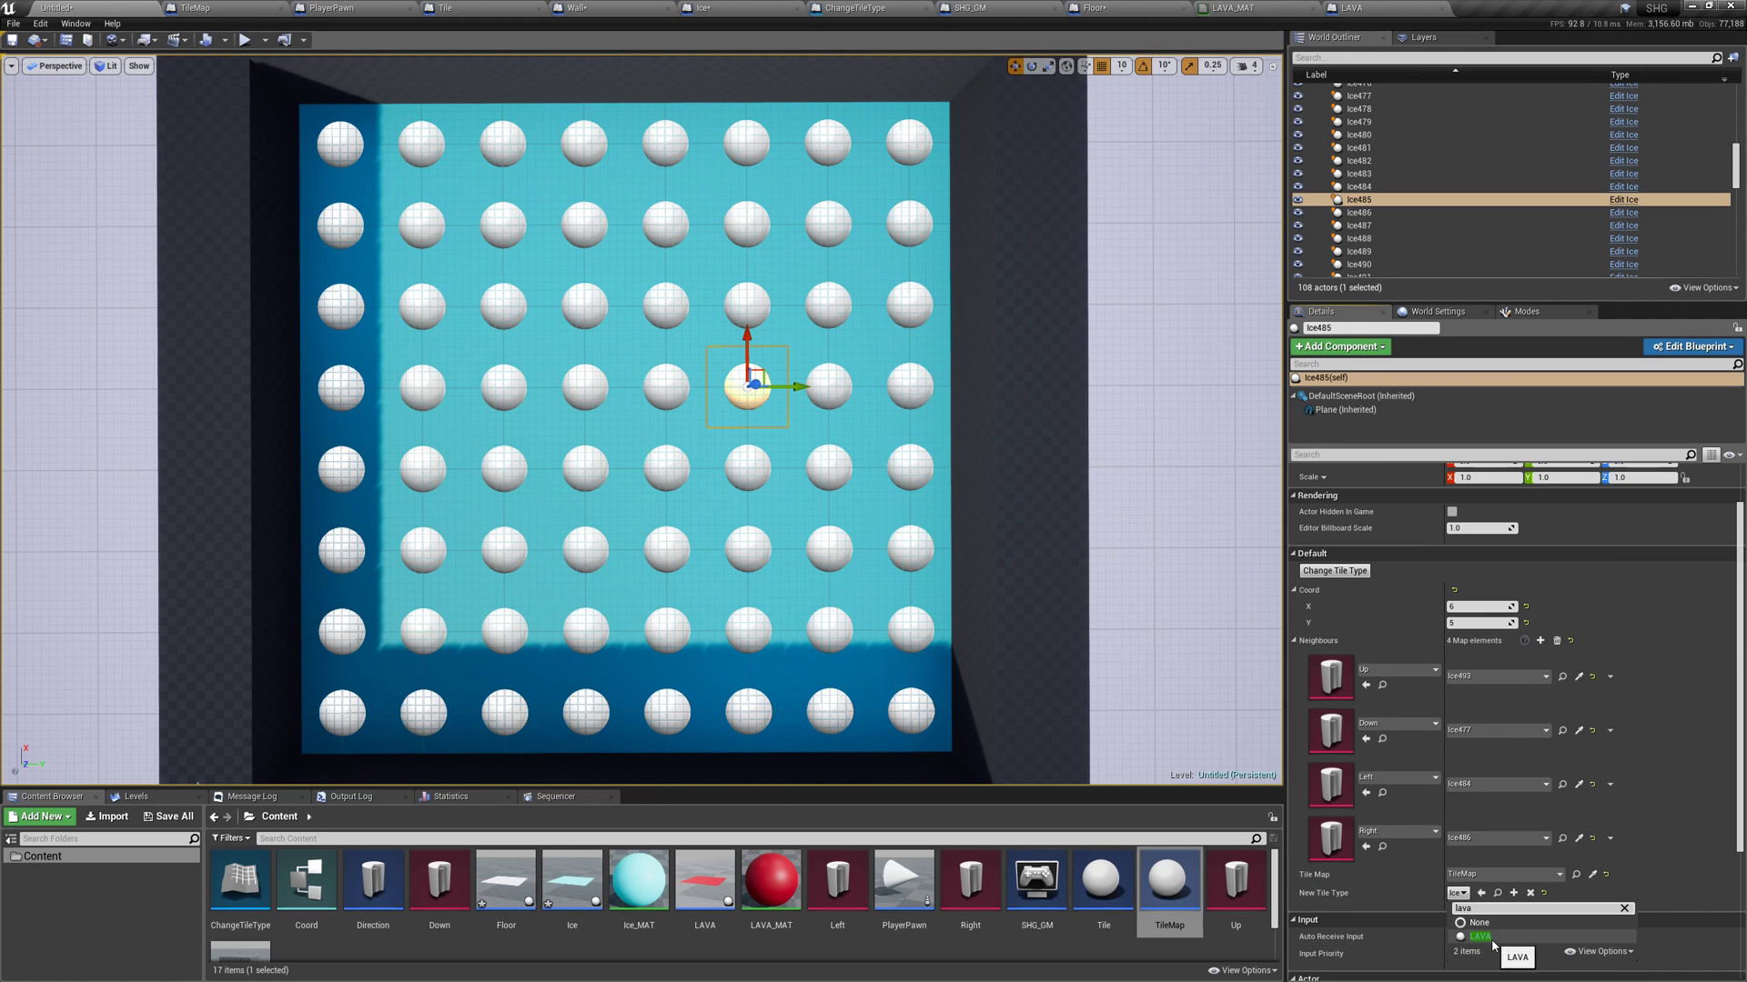
click(1492, 945)
click(1335, 571)
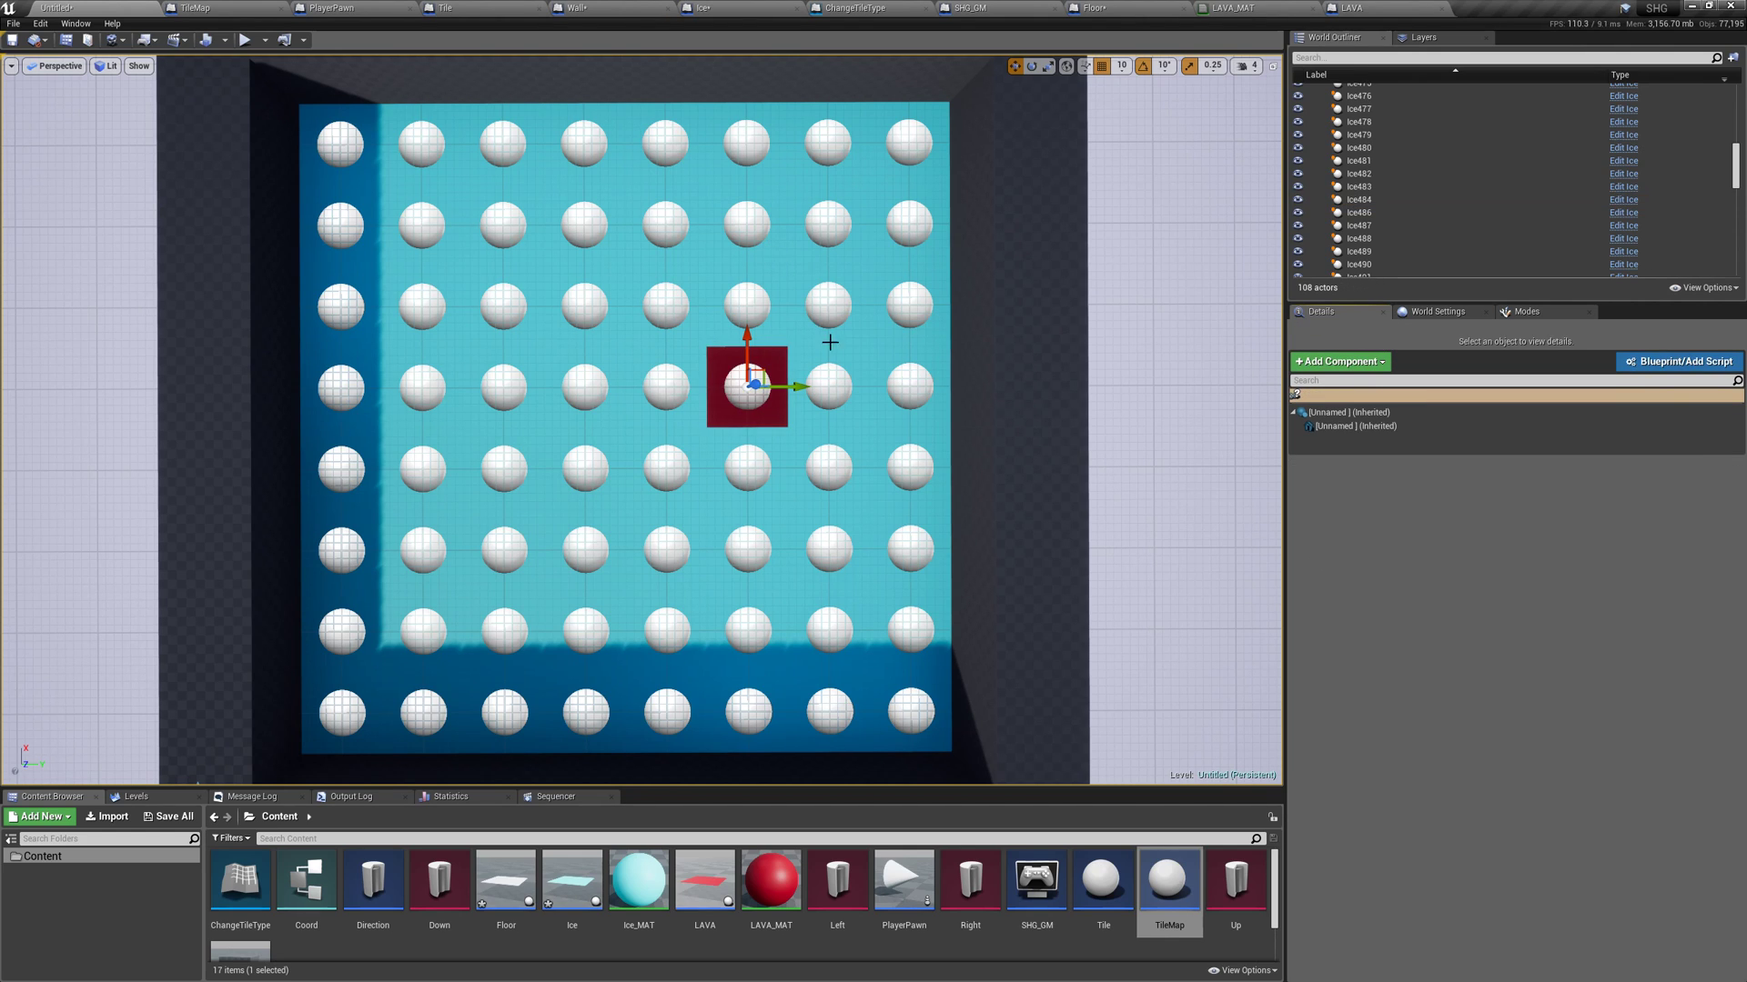
scroll(1393, 148, up, 4)
scroll(1393, 149, up, 4)
scroll(1393, 149, up, 4)
click(1375, 193)
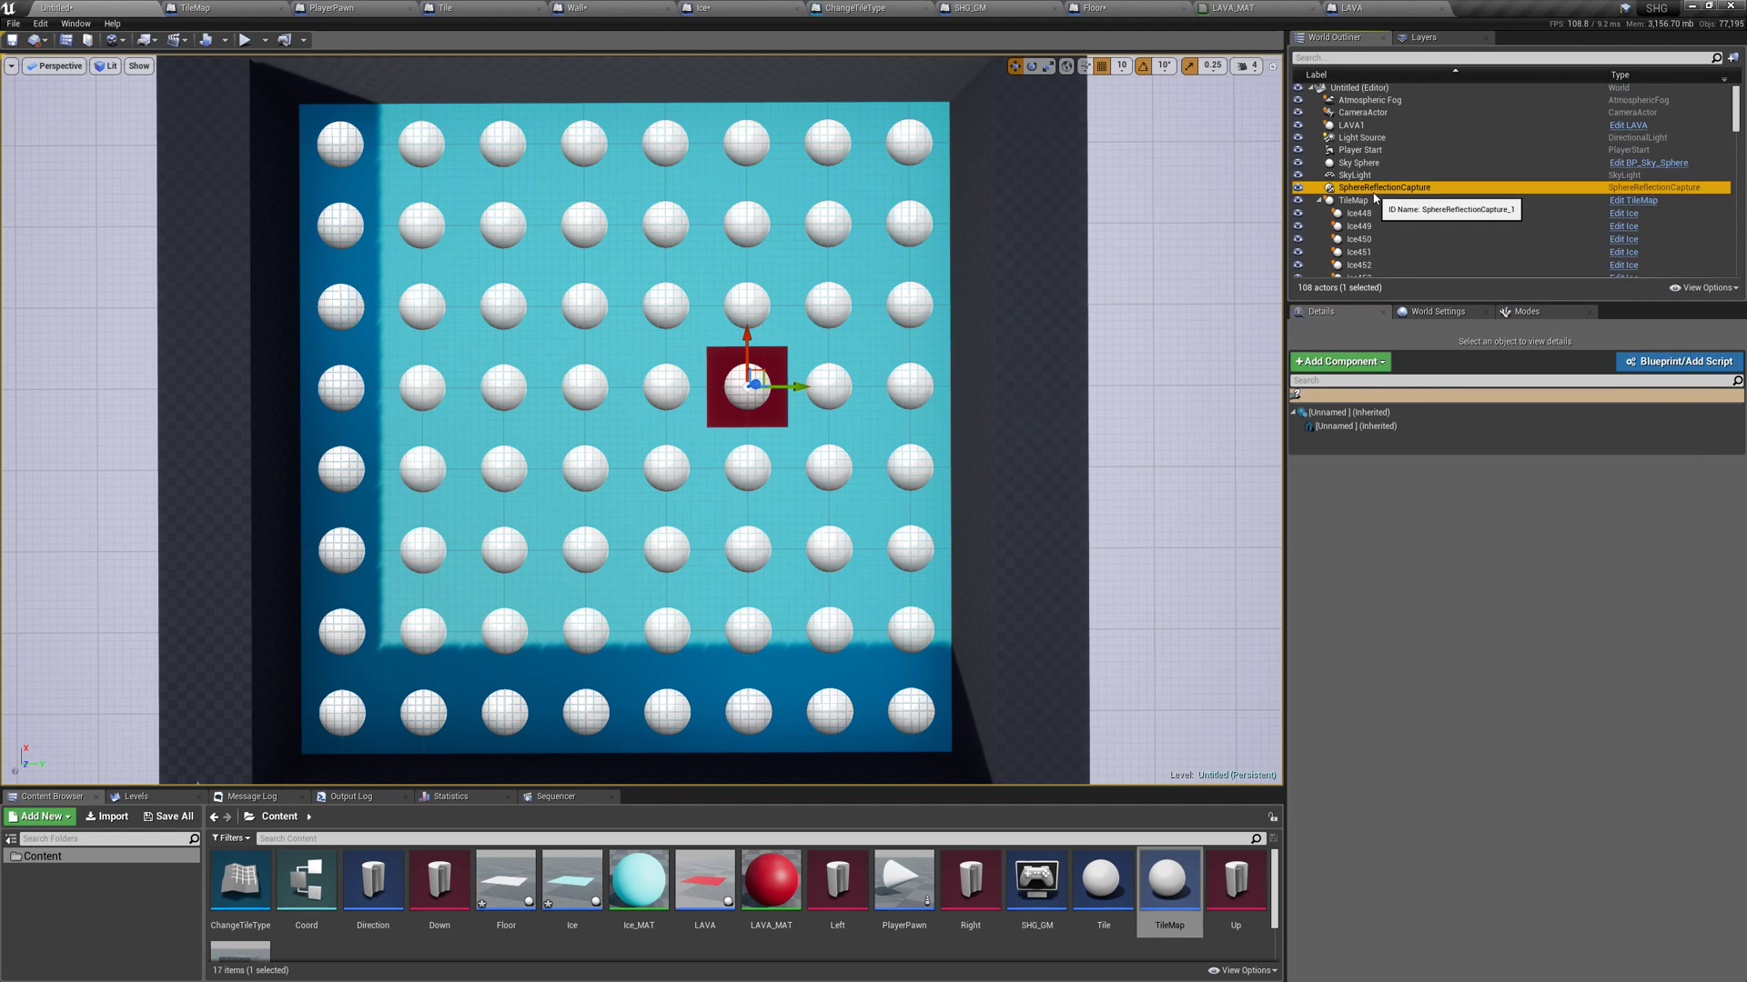
scroll(1490, 629, down, 5)
scroll(1490, 628, down, 5)
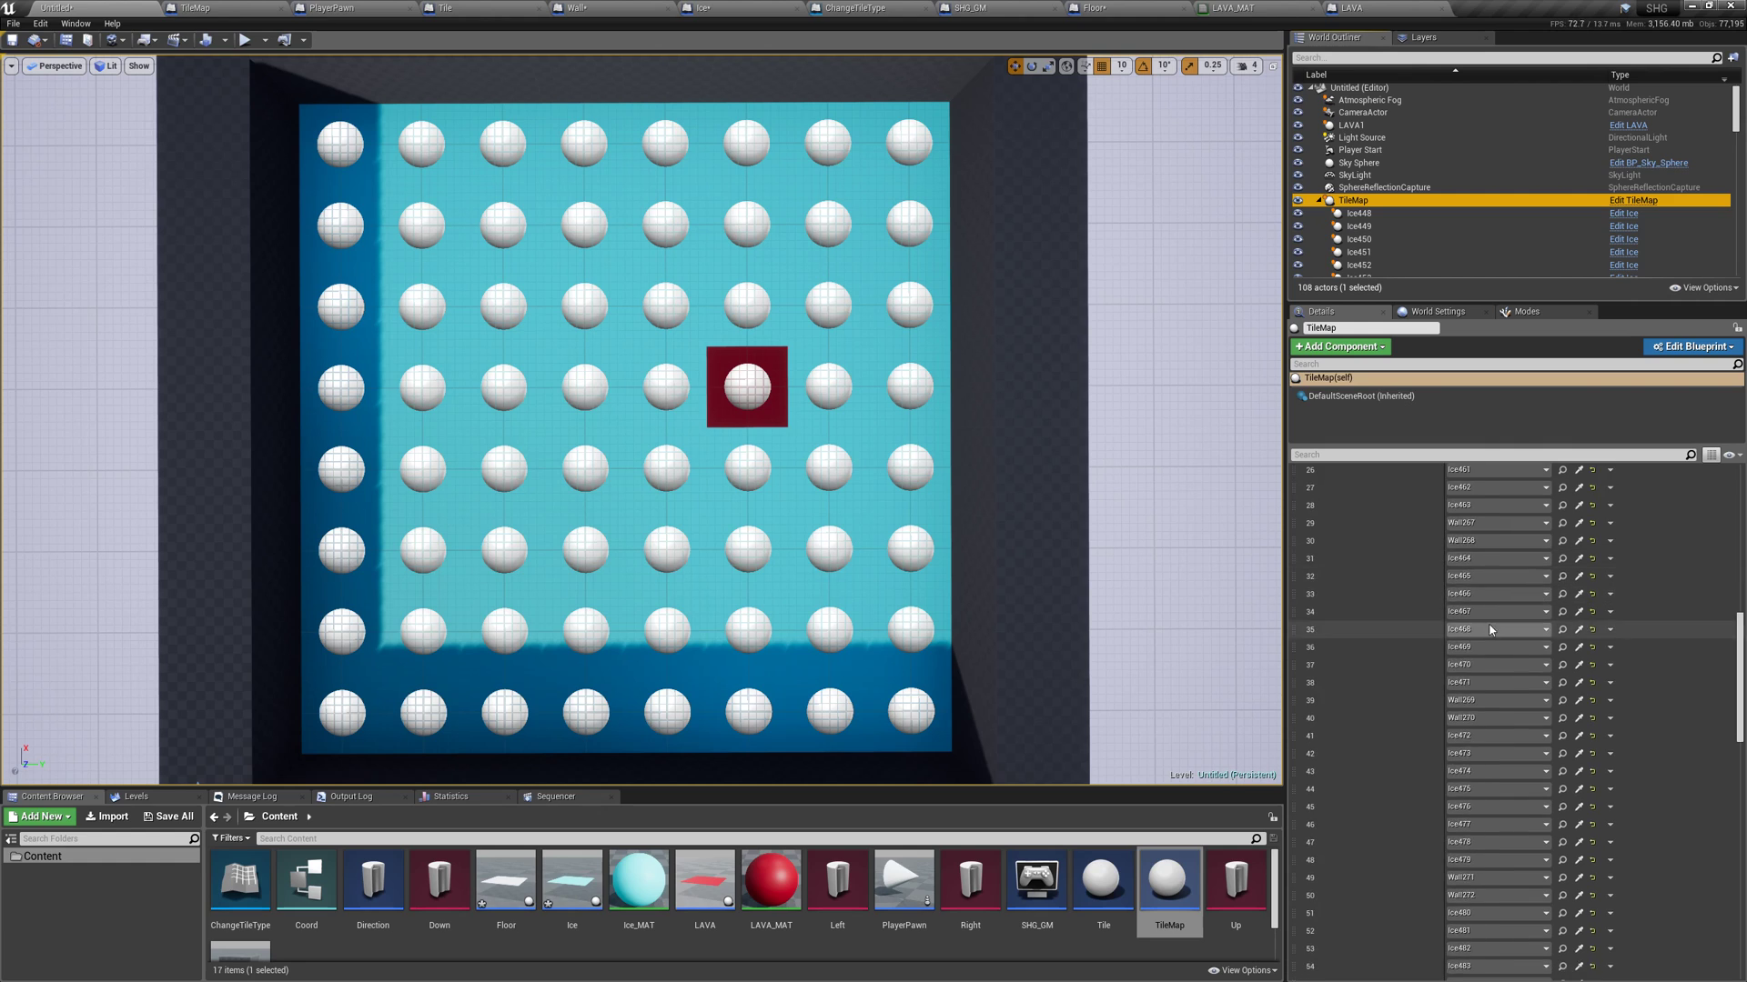
scroll(1490, 629, down, 5)
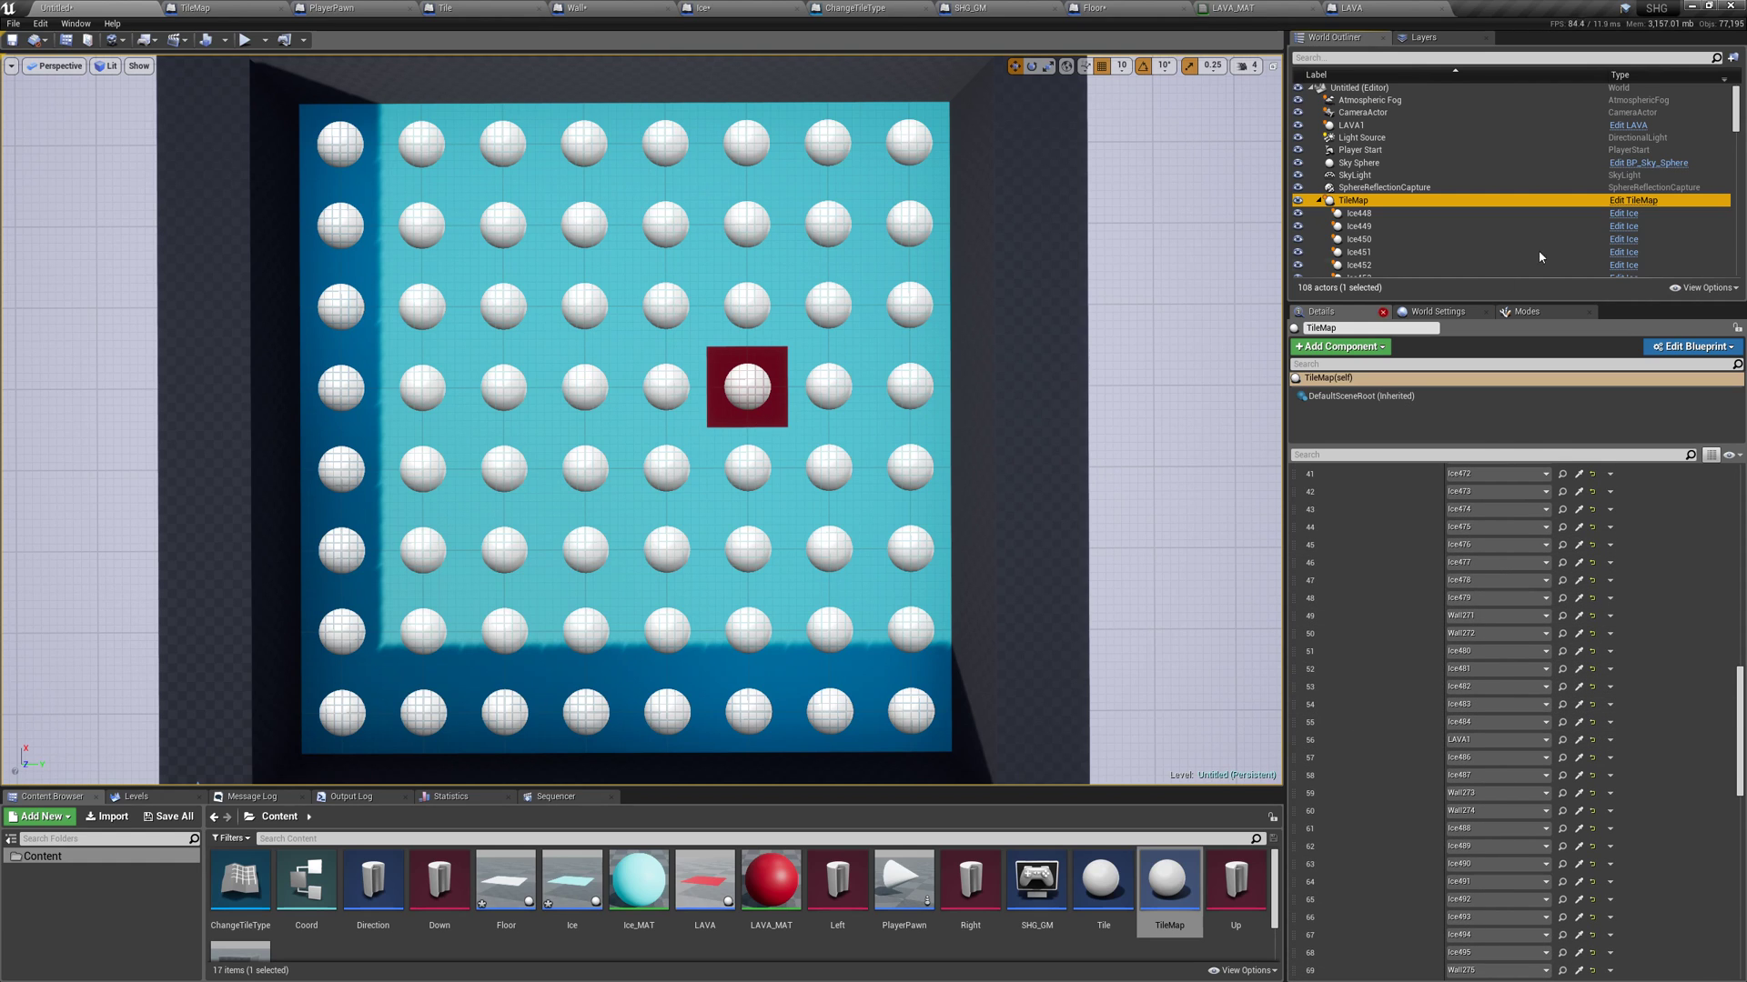
click(1365, 215)
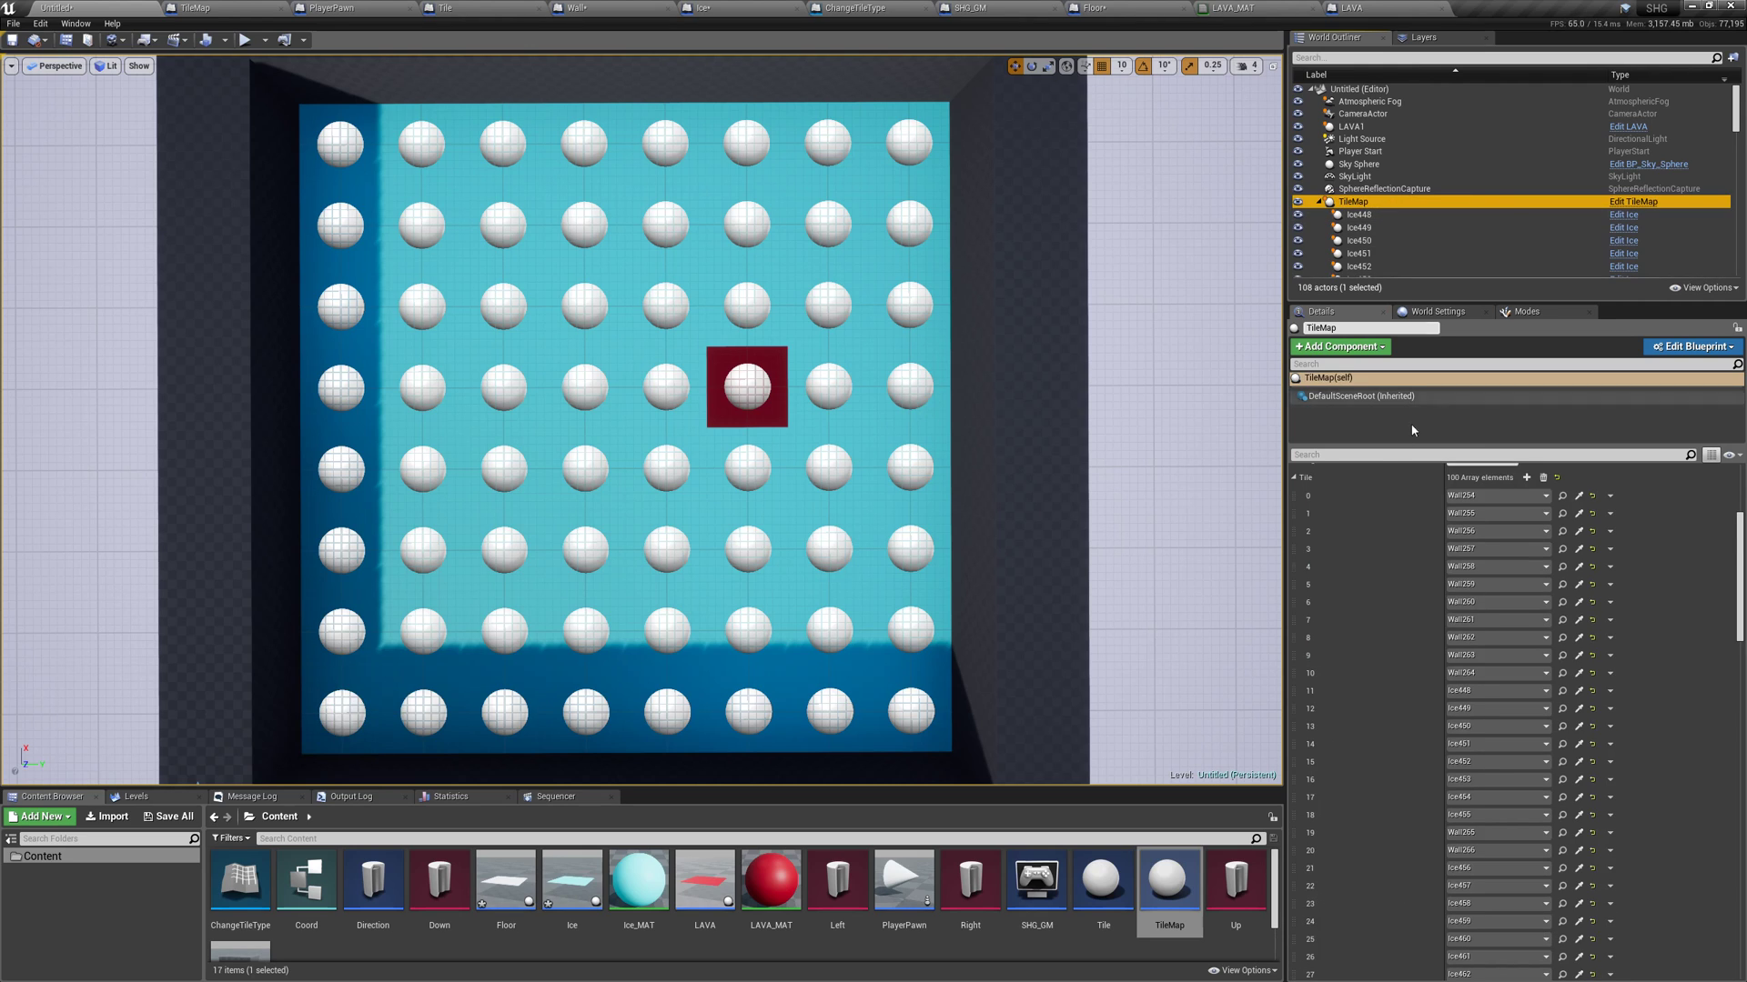
Step: Change Ice486, right of the lava tile, to a Wall tile
click(1352, 127)
click(1382, 701)
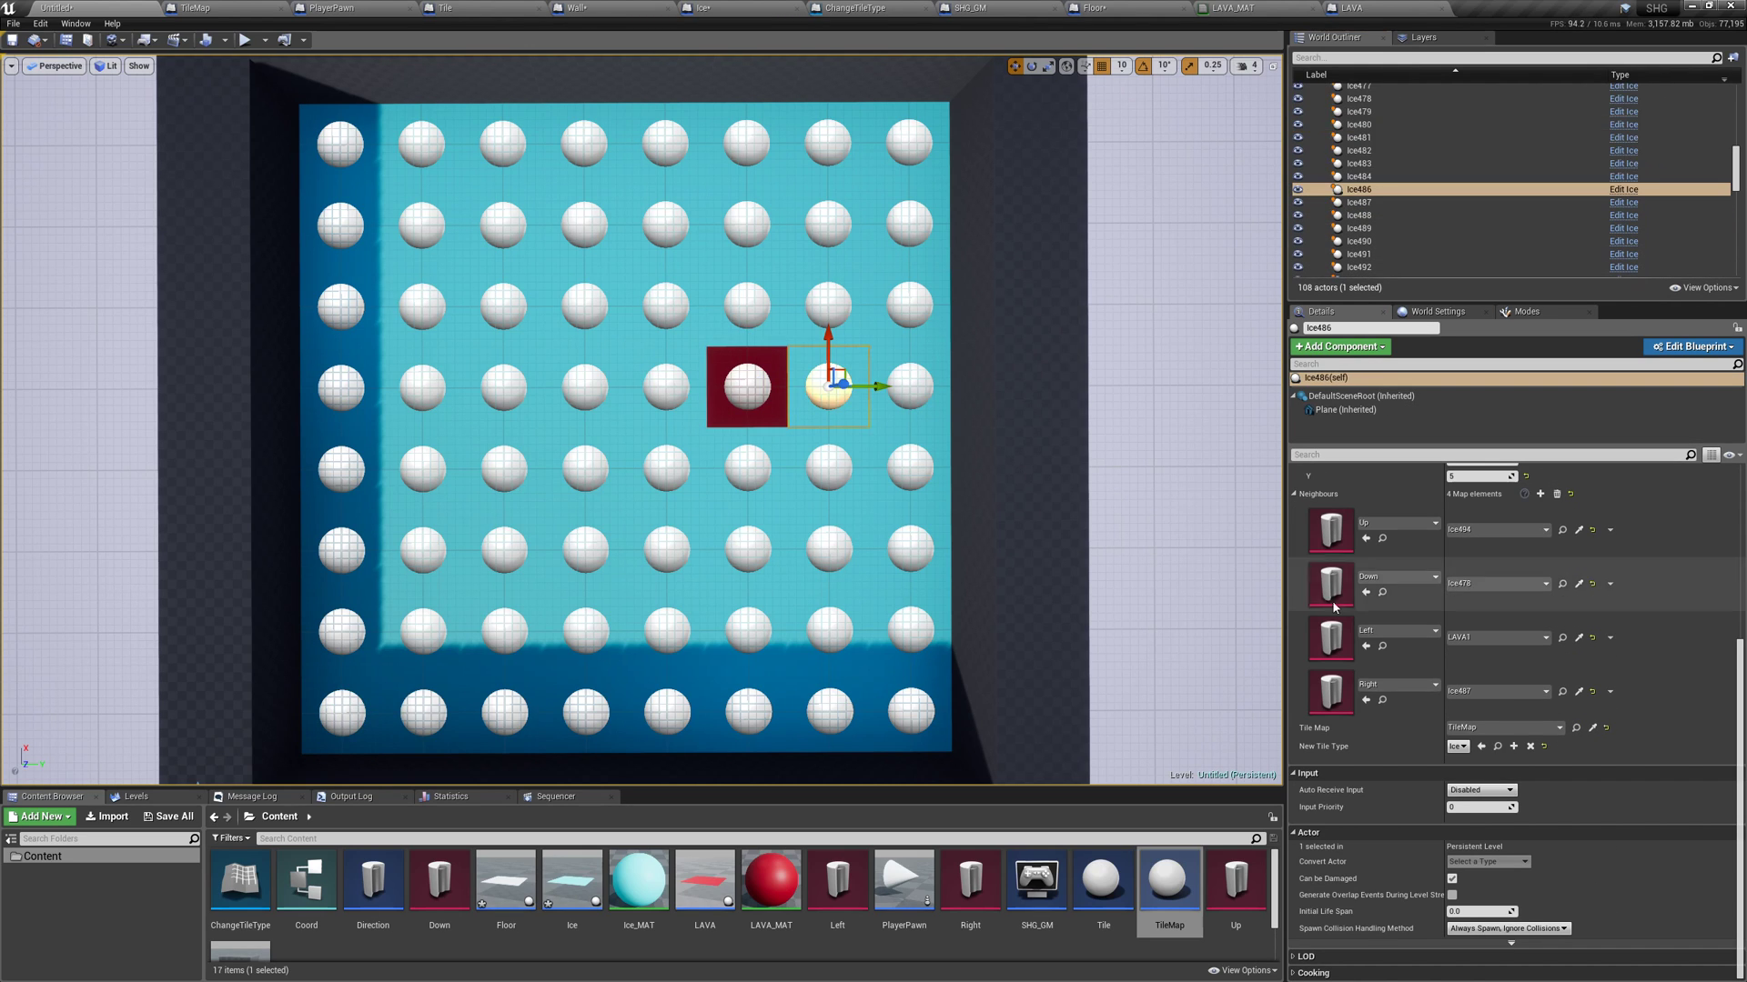
click(1458, 747)
click(1490, 831)
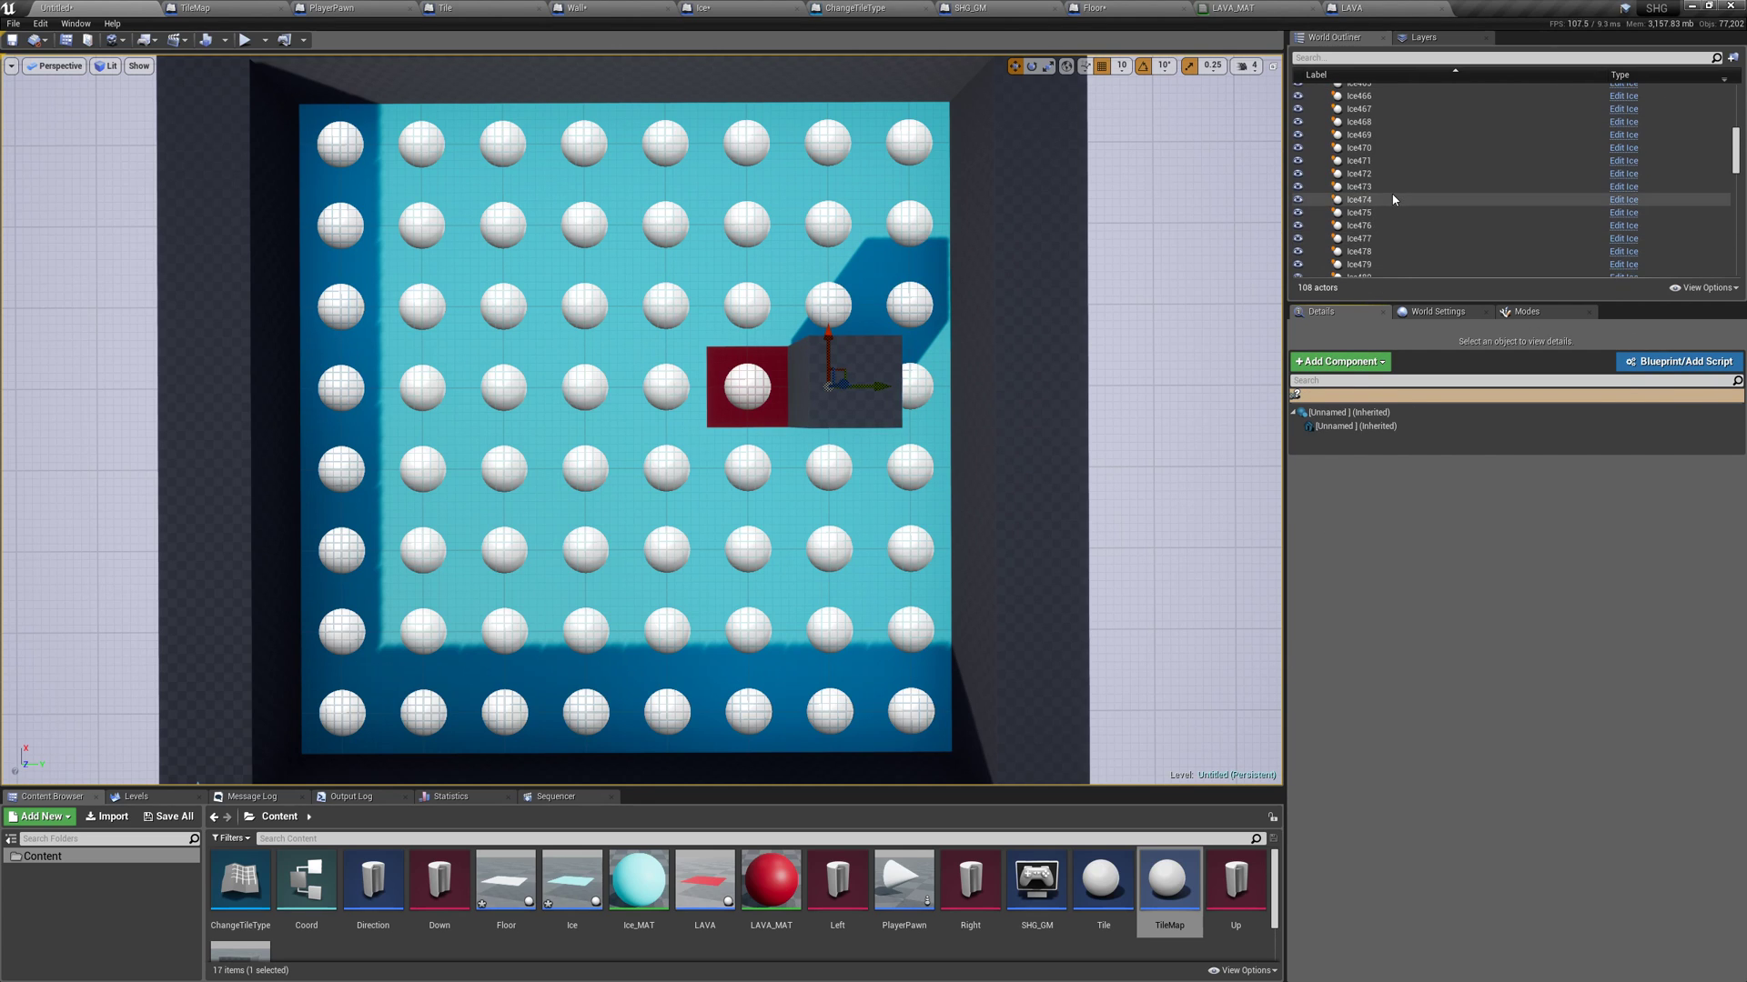
scroll(1373, 191, up, 8)
Step: Reset TileMap to rebuild an all-ice grid without the lava and wall tiles
click(1372, 201)
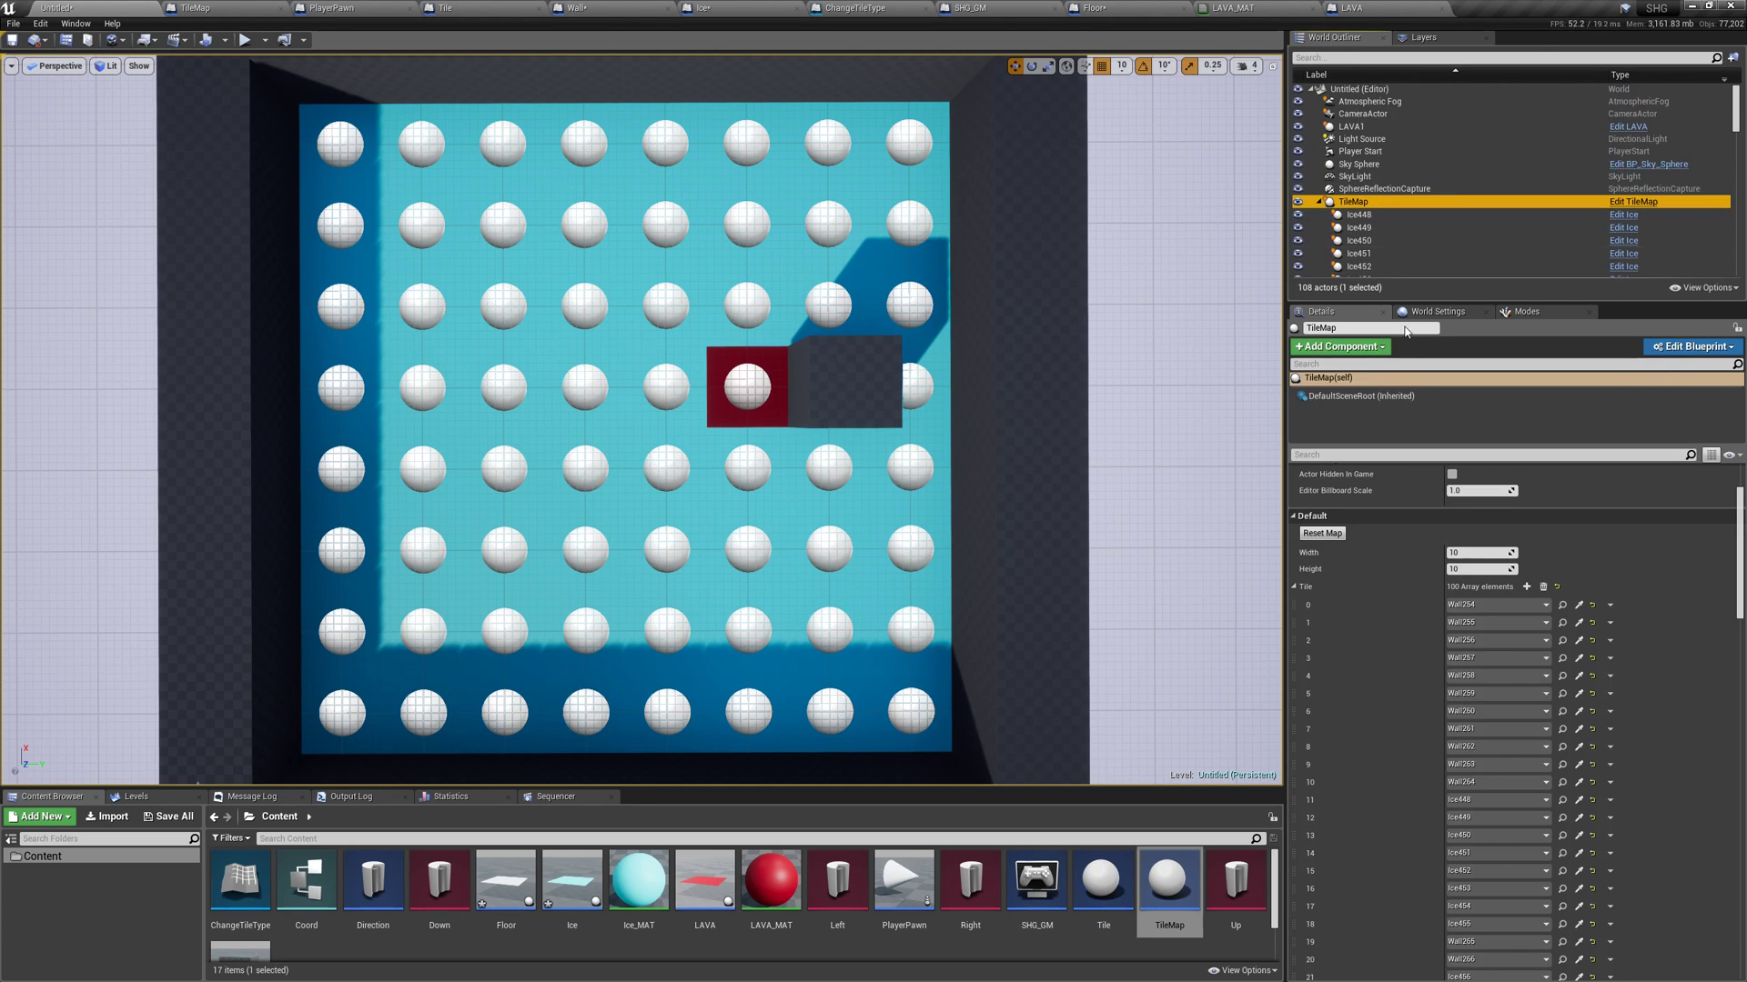
click(1321, 533)
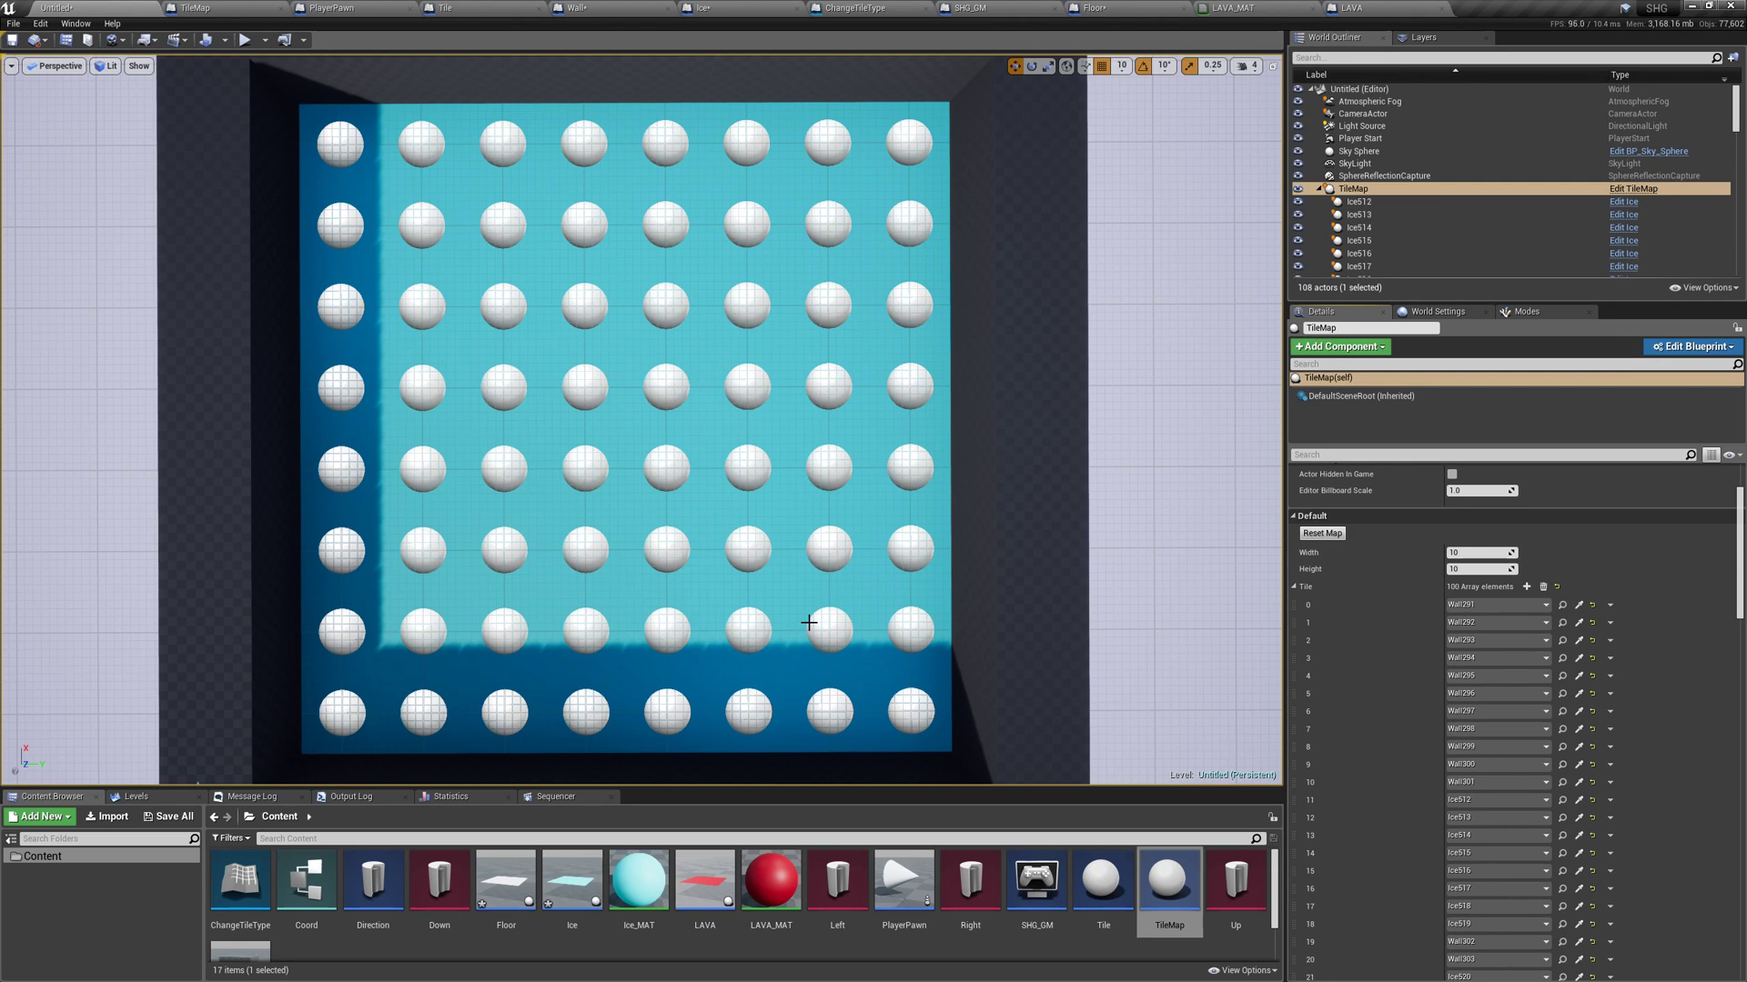
key(alt+Tab)
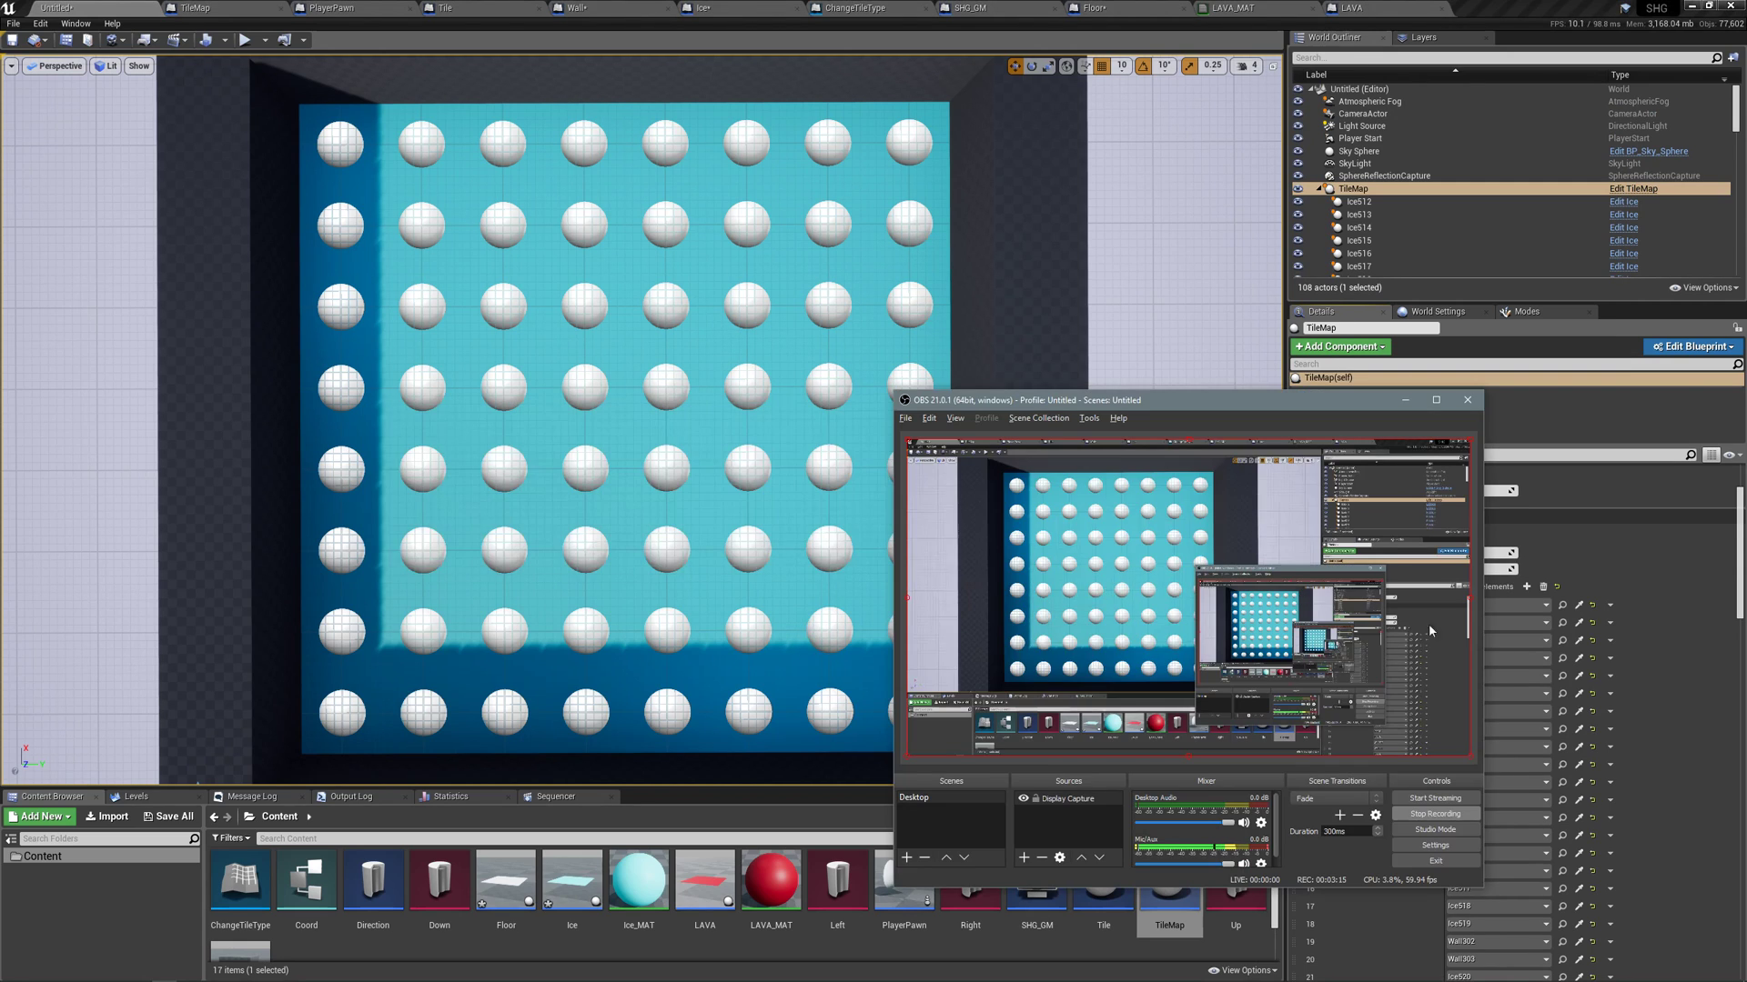